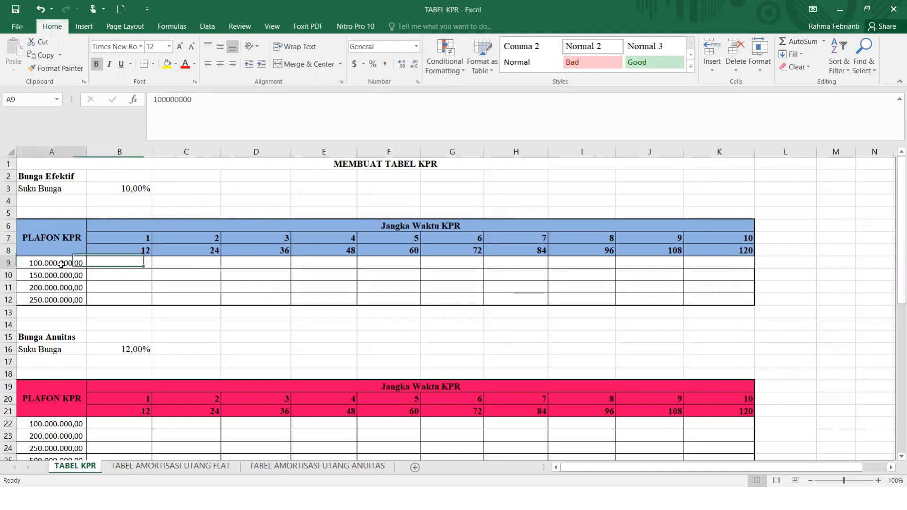
left_click(59, 277)
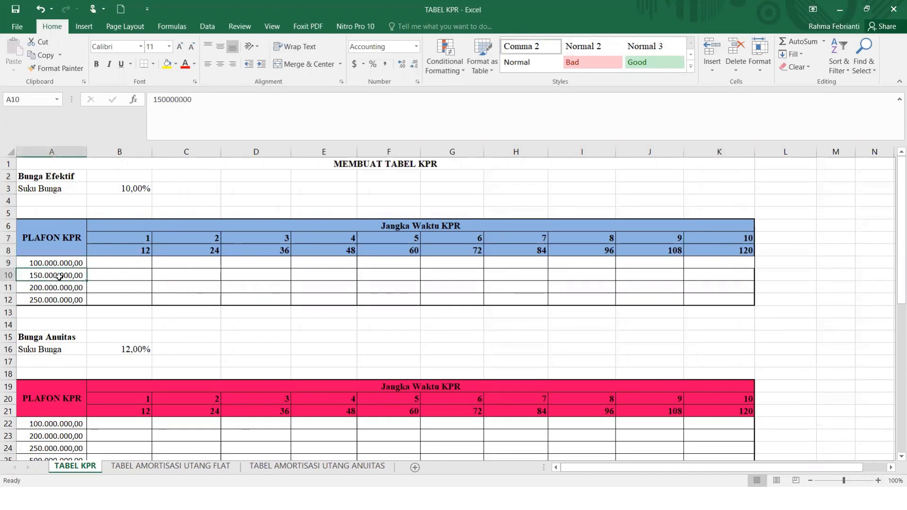
left_click(57, 289)
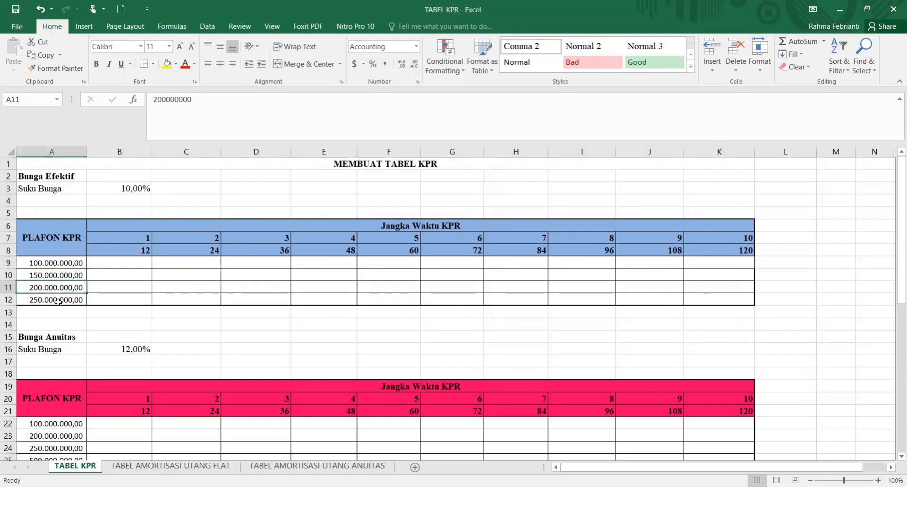
left_click(58, 301)
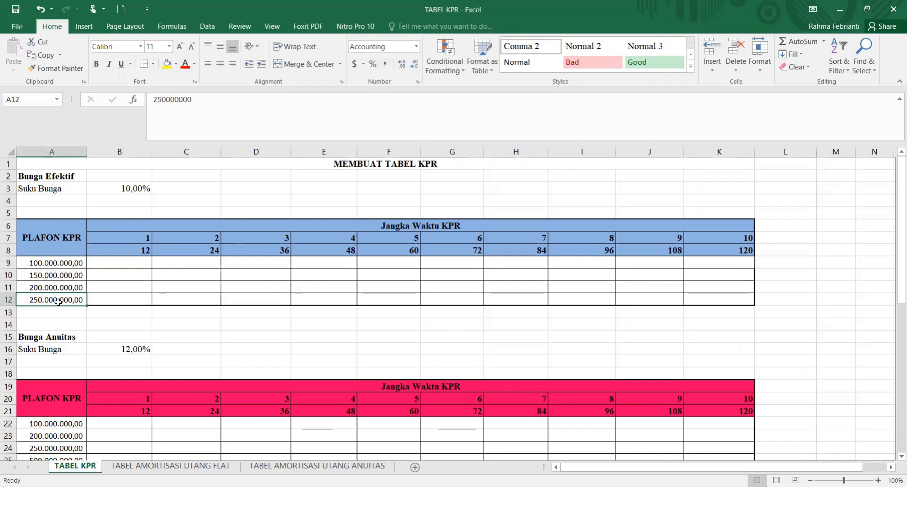
left_click(125, 237)
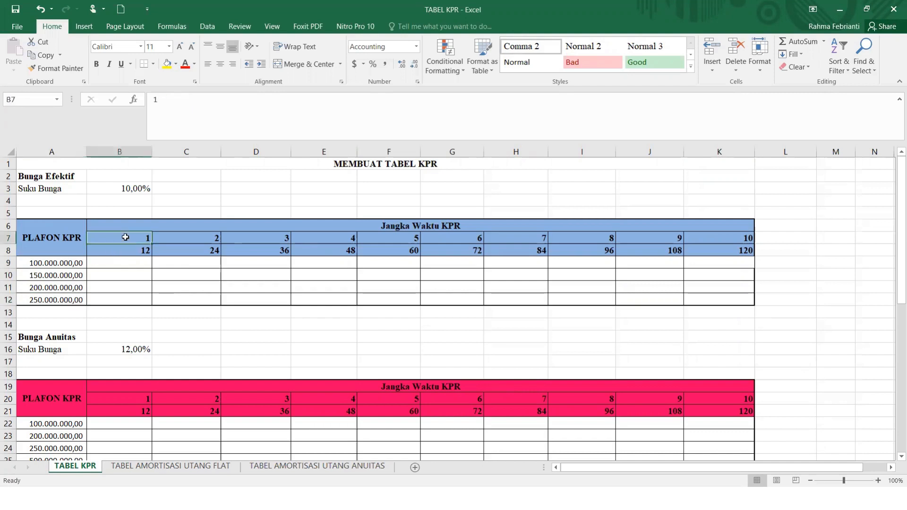
left_click(693, 237)
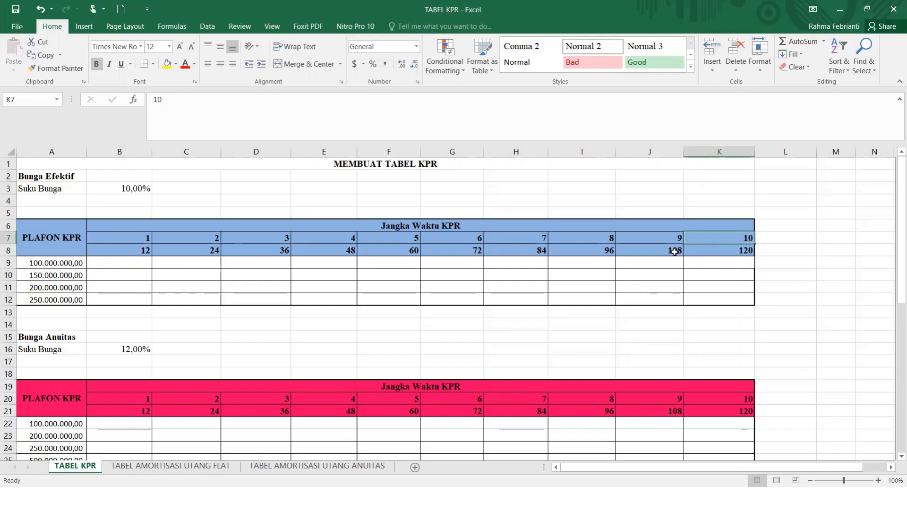
Enter the installment formula =($A$9+($A$9*$B$3*B7))/B8 in cell B9 of the Bunga Efektif table
left_click(142, 263)
type("=")
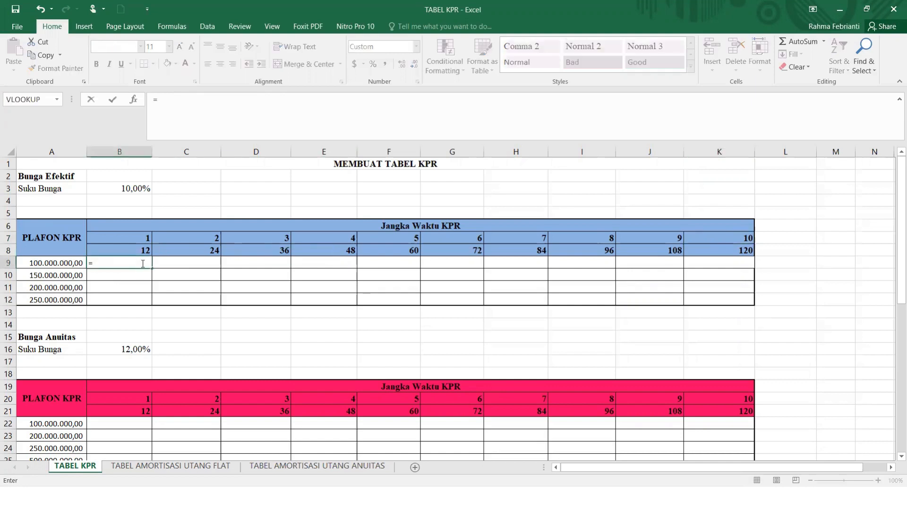
type("(")
left_click(76, 261)
key("F4")
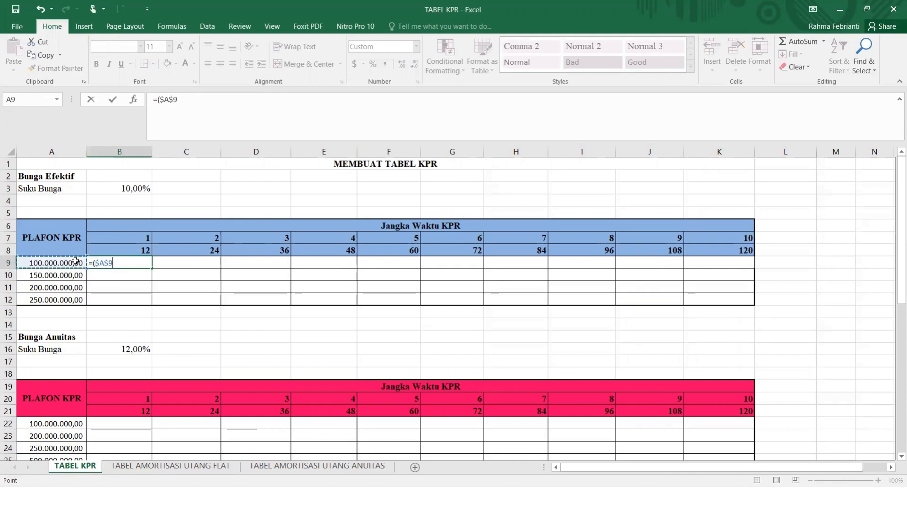
type("+")
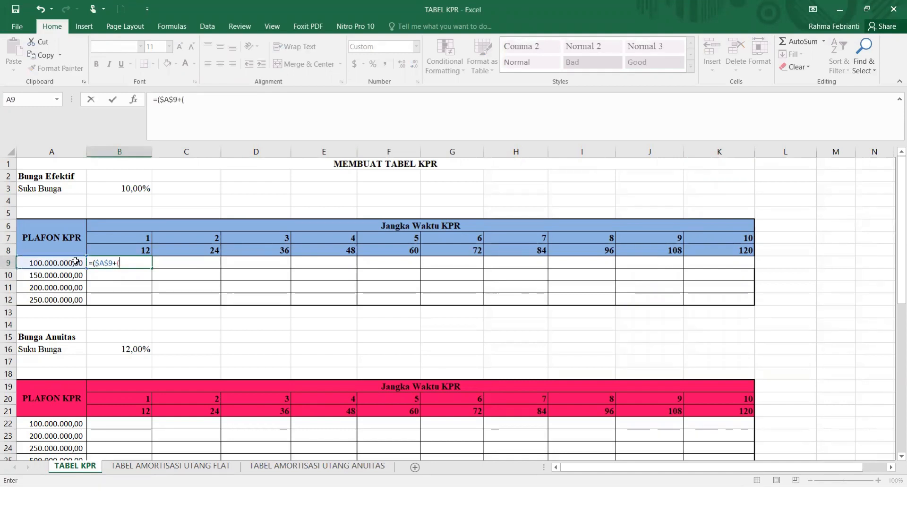
type("(")
left_click(75, 262)
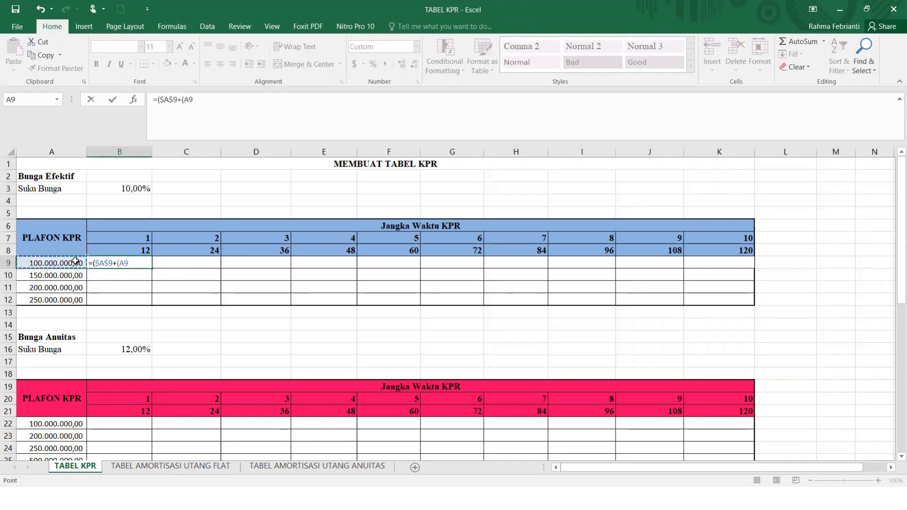
key("F4")
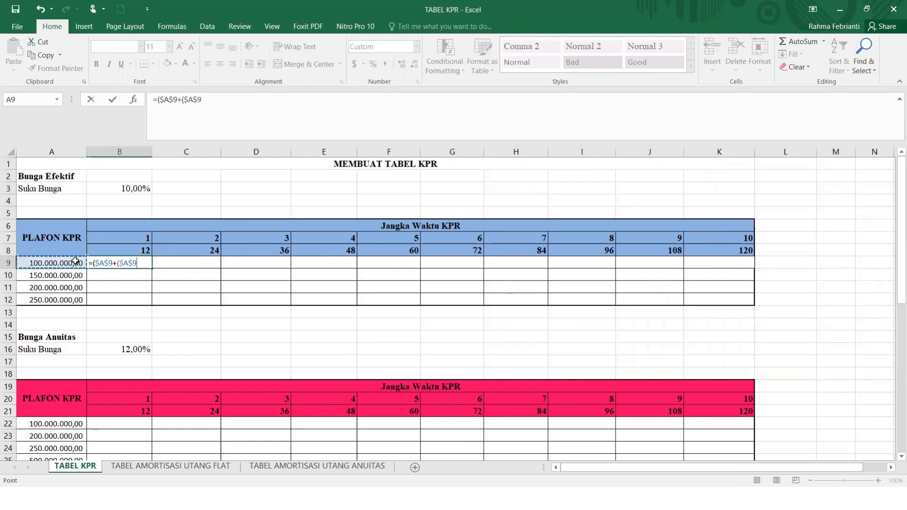
type("*")
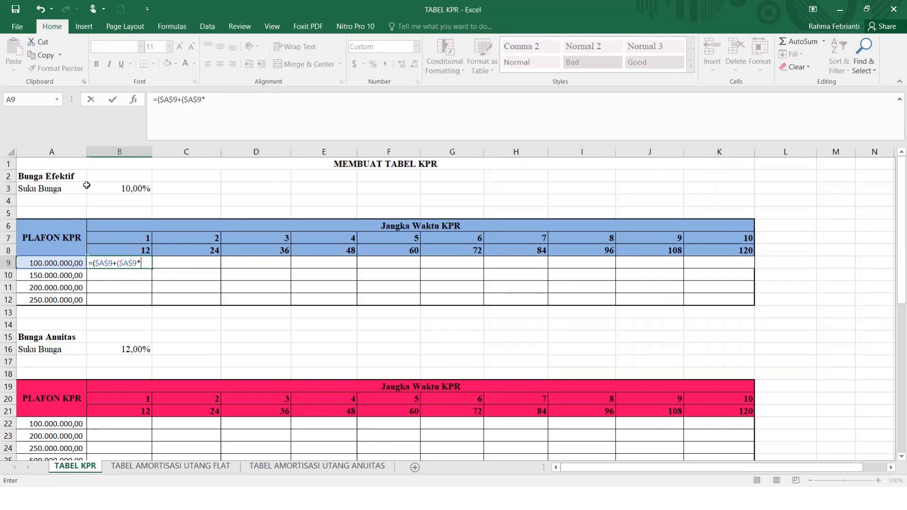
left_click(105, 191)
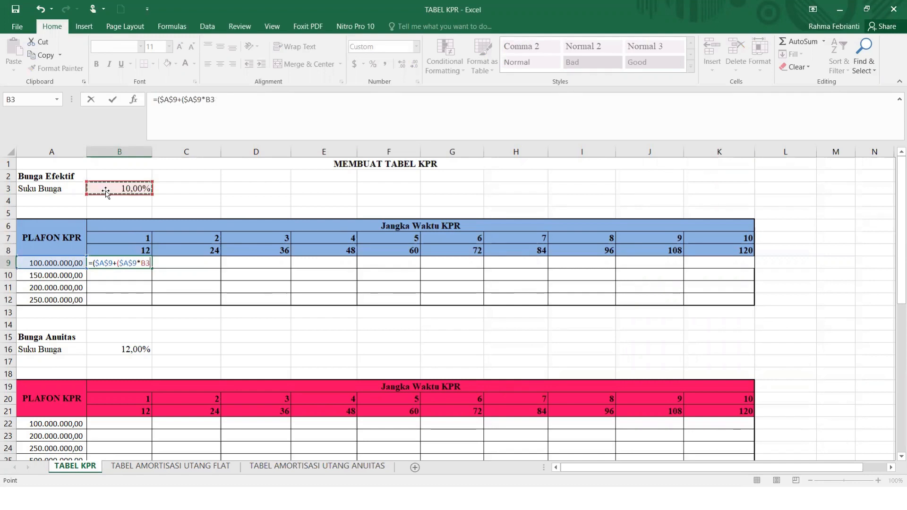
key("F4")
type("*")
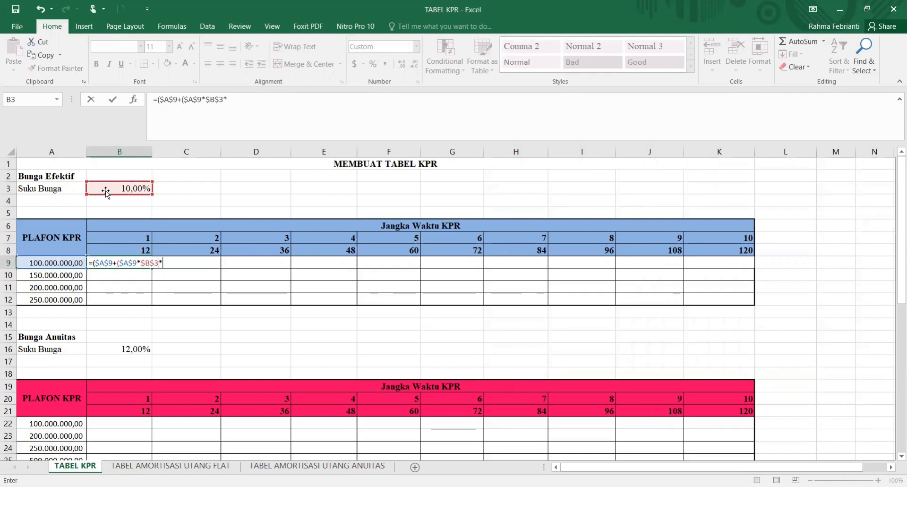
left_click(115, 239)
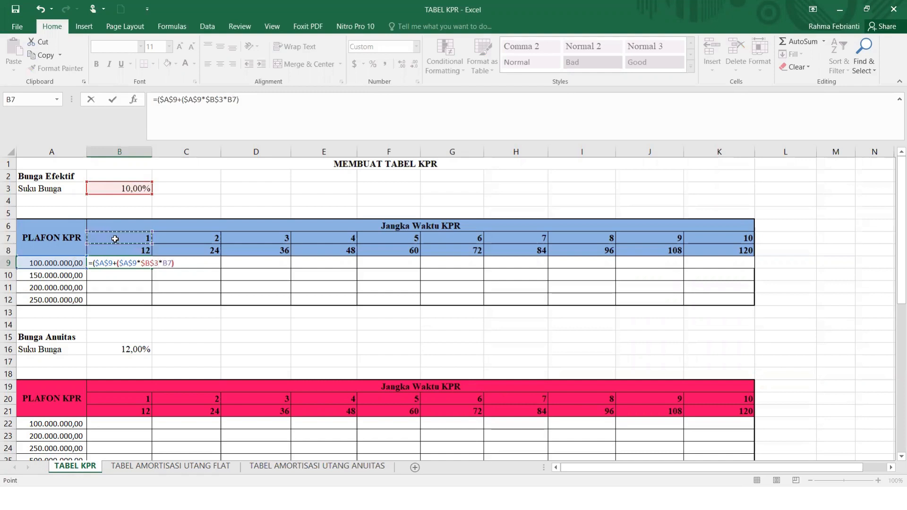
type(")/")
left_click(125, 249)
key("Return")
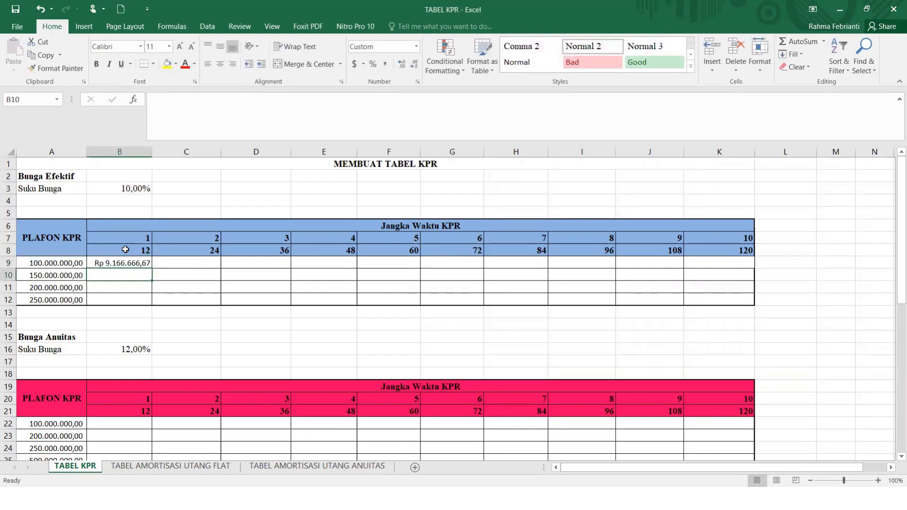
Enter the installment formula =($A$10+($A$10*$B$3*B7))/B8 in cell B10 for the 150.000.000 loan ceiling
type("=(")
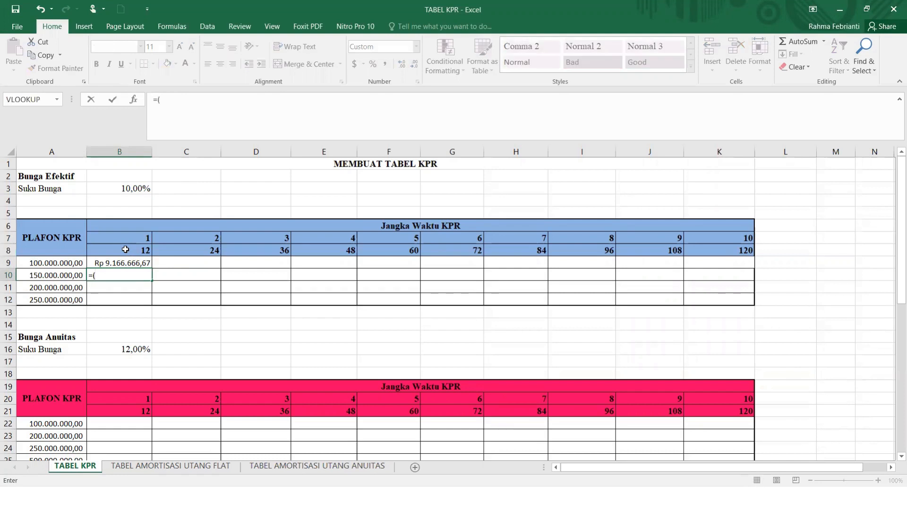
left_click(36, 277)
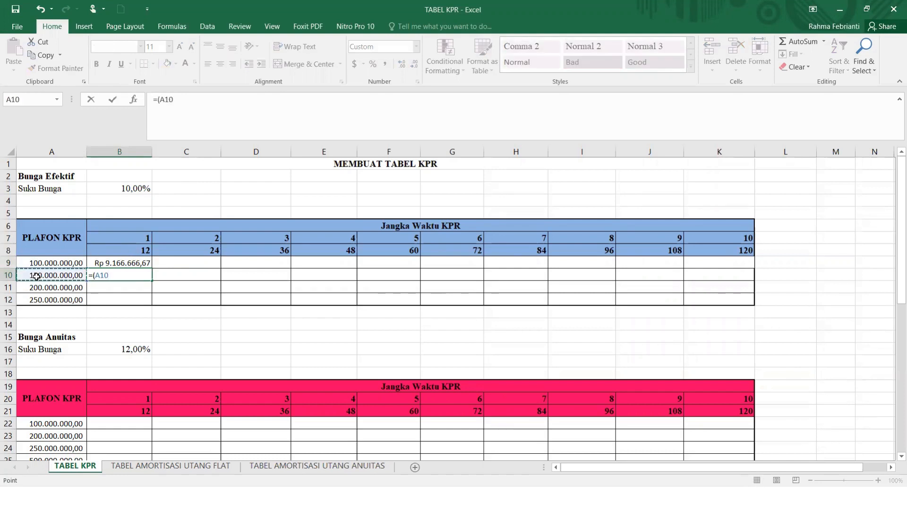
key("F4")
type("+")
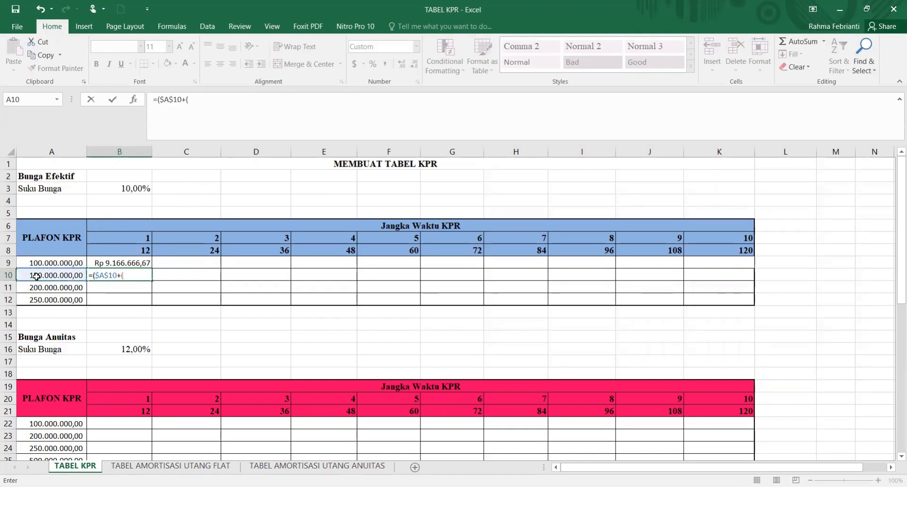
type("(")
left_click(37, 276)
key("F4")
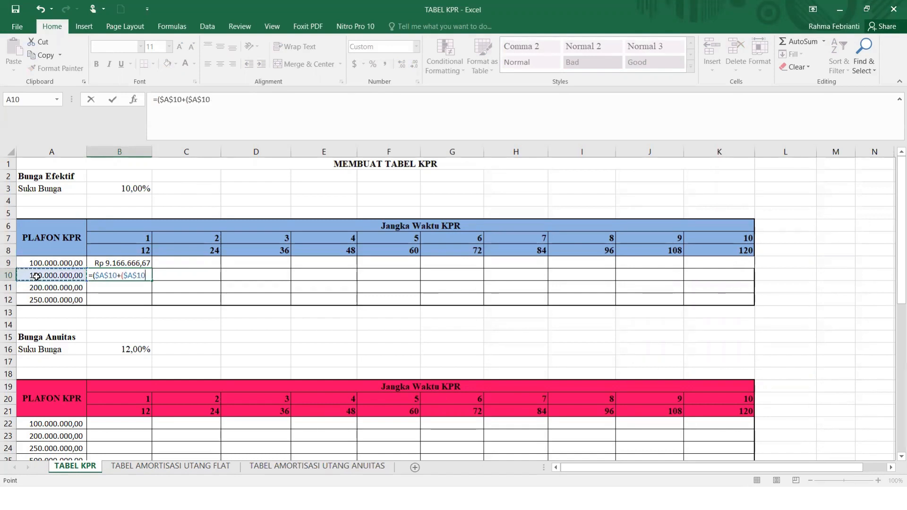
type("*")
left_click(97, 189)
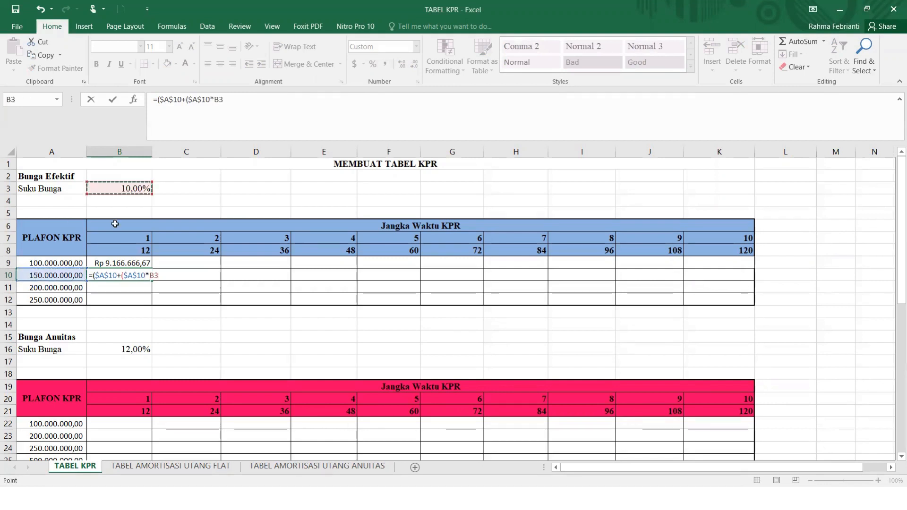
key("F4")
type("*")
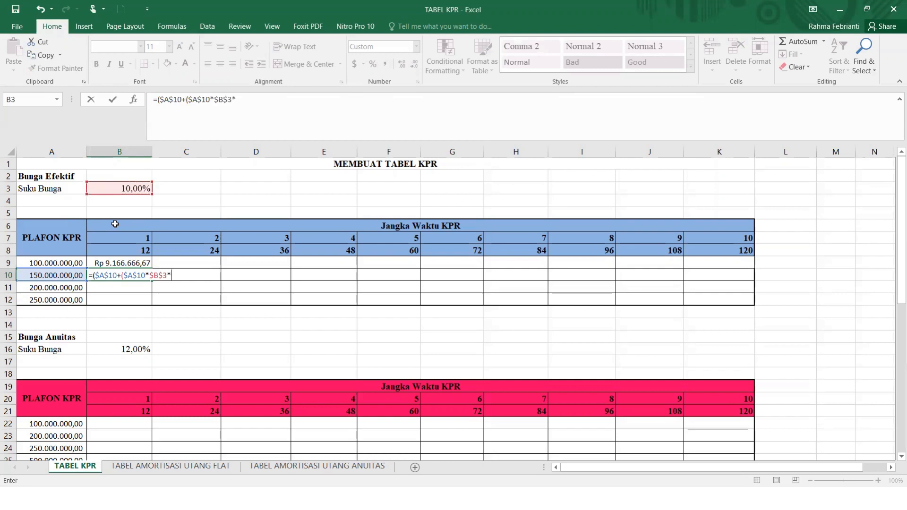
left_click(121, 241)
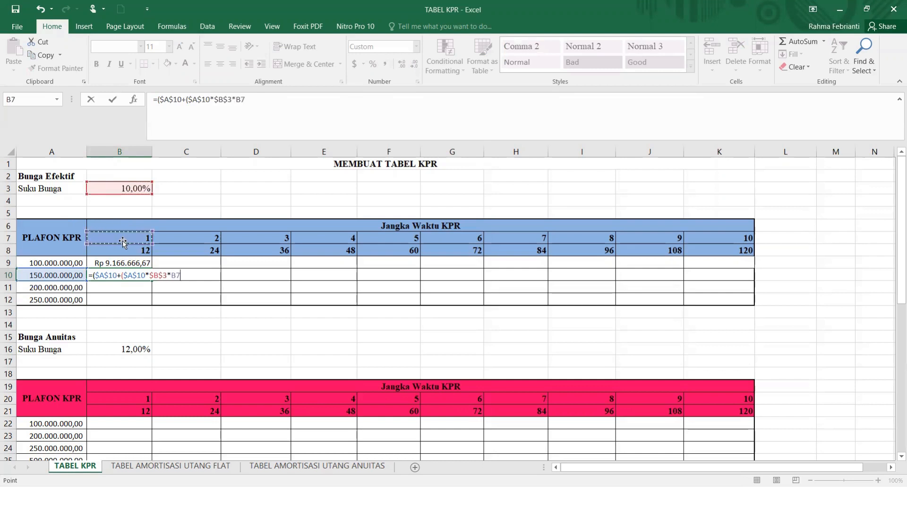
type("))/")
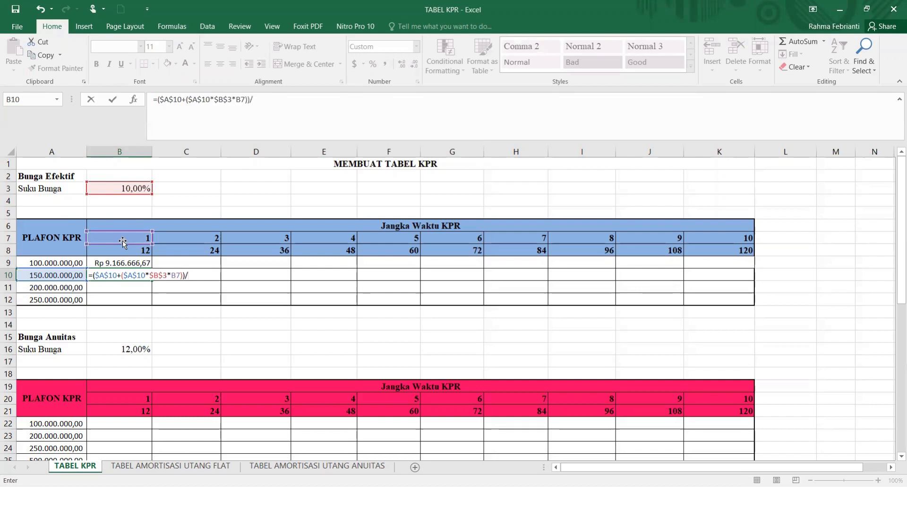
left_click(127, 251)
key("Return")
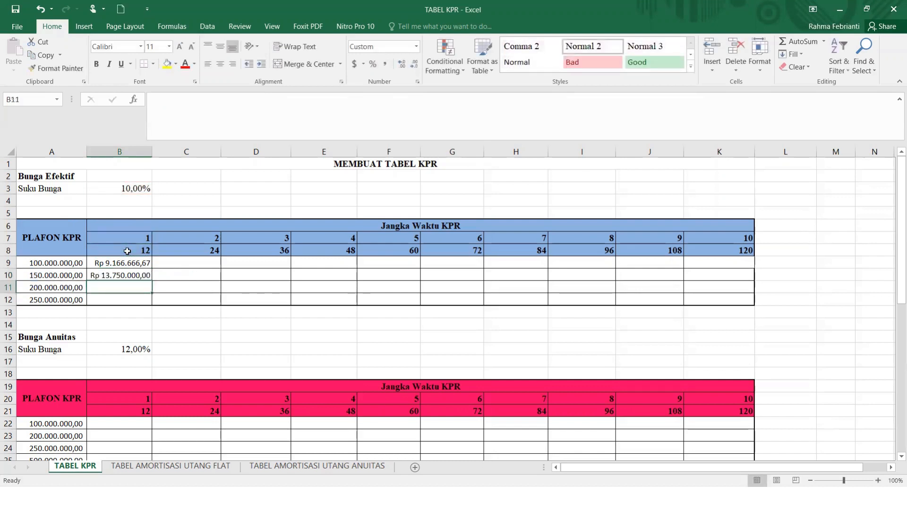
Enter the installment formula =($A$11+($A$11*$B$3*B7))/B8 in cell B11 for the 200.000.000 loan ceiling
type("=")
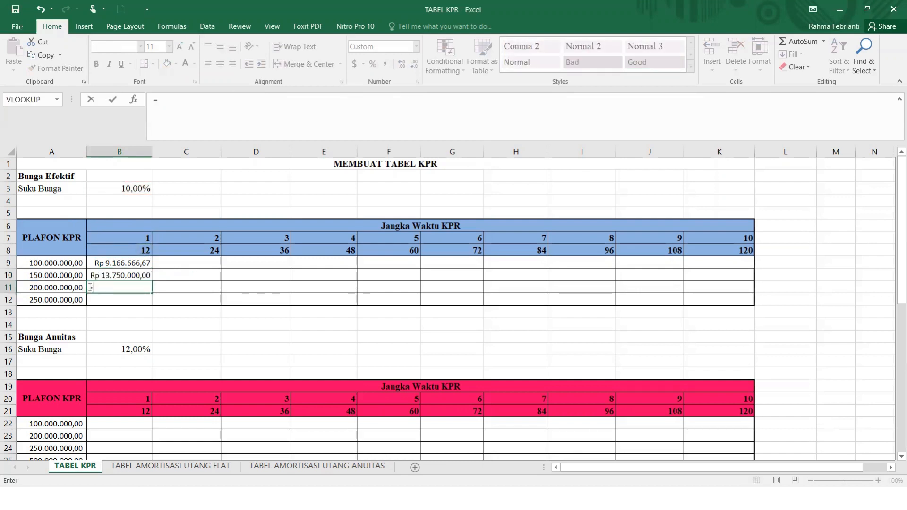
type("(")
left_click(66, 287)
key("F4")
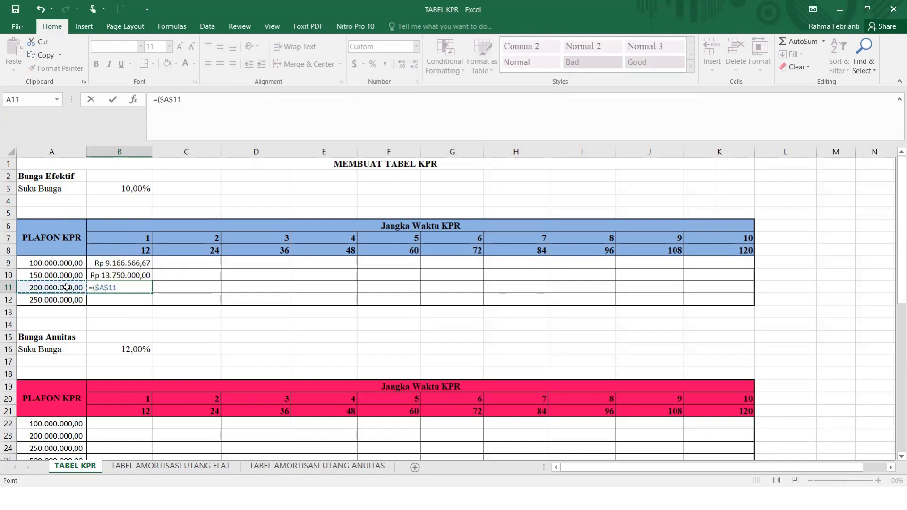
type("+")
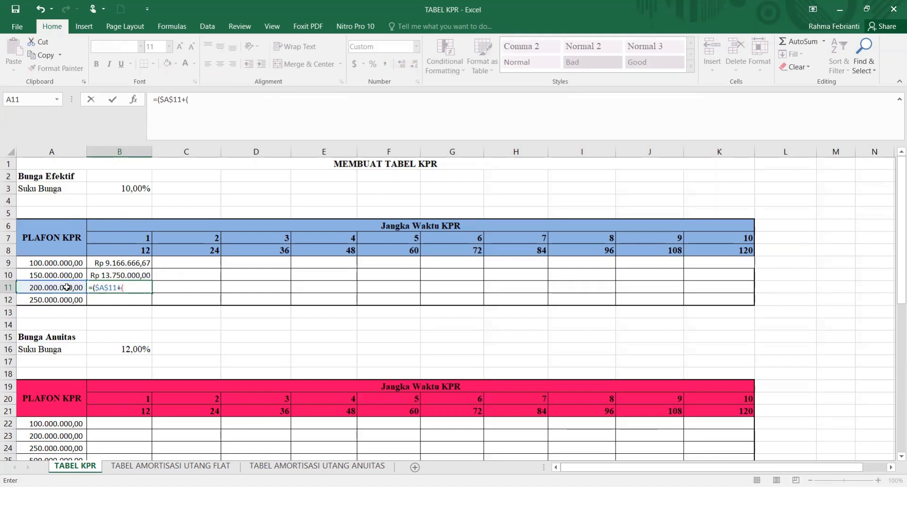
type("(")
left_click(36, 289)
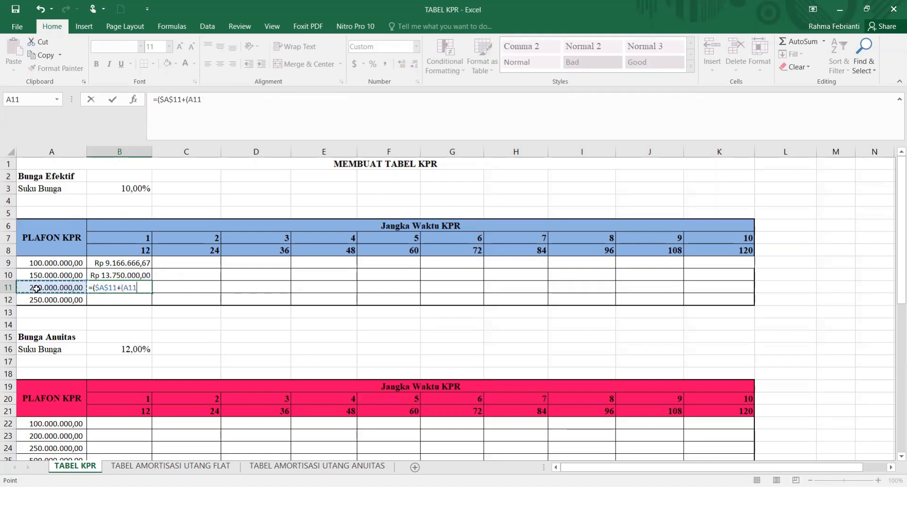
key("F4")
type("*")
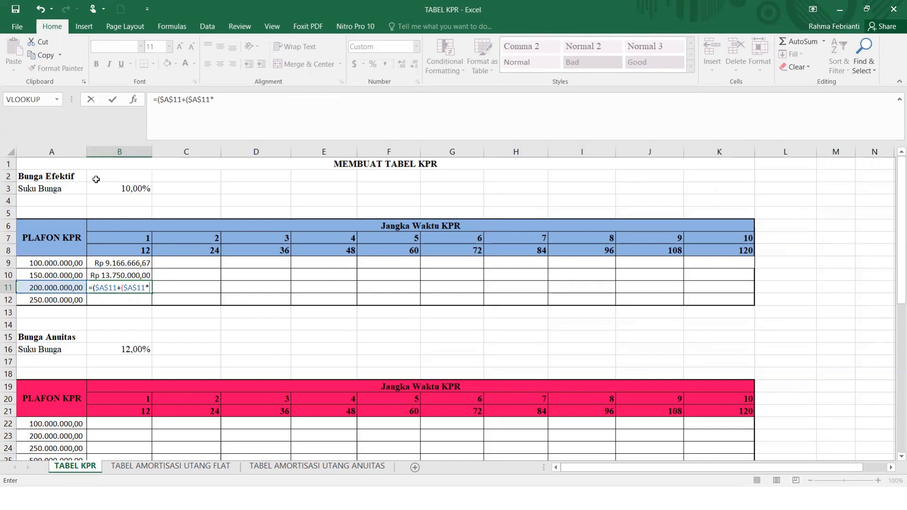
left_click(104, 187)
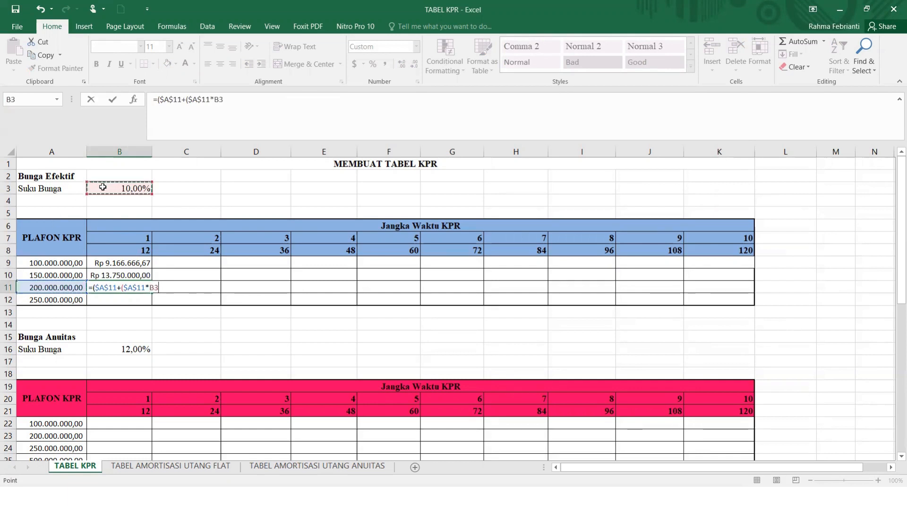
key("F4")
type("*")
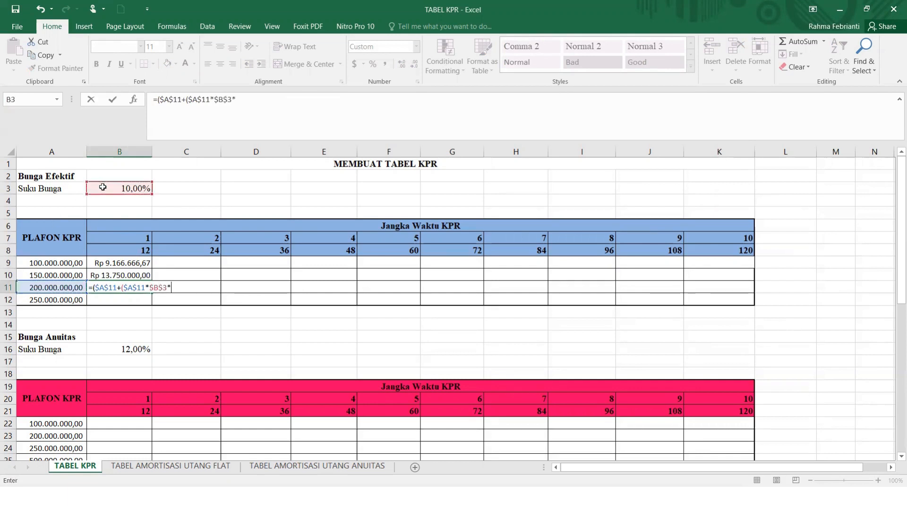
left_click(150, 240)
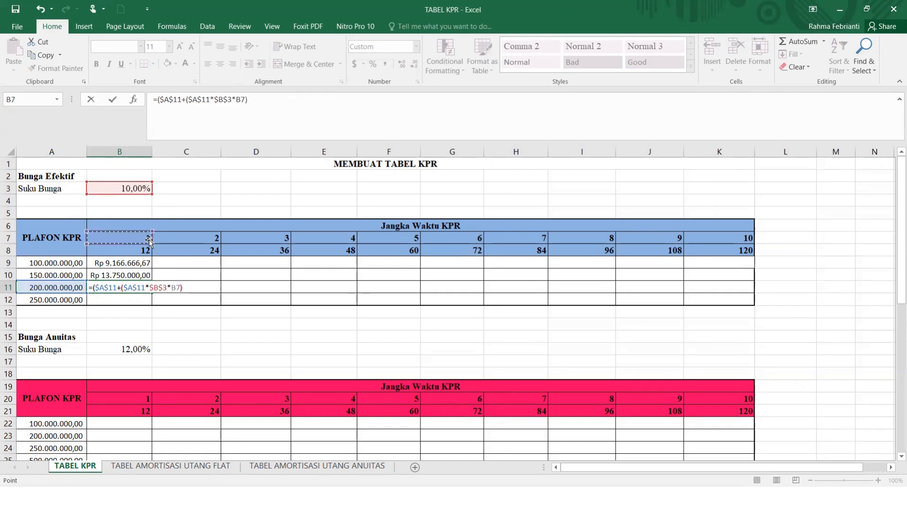
type("))/")
left_click(141, 251)
key("Return")
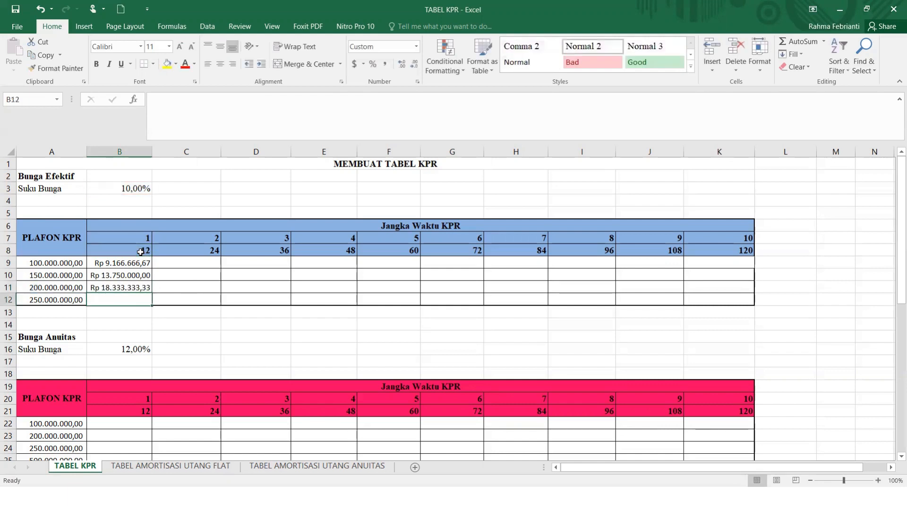
Enter =($A$12+($A$12*$B$3*B7))/B8 in cell B12 for the 250.000.000 loan ceiling and fill the formulas in B9:B12 across to column K
type("=")
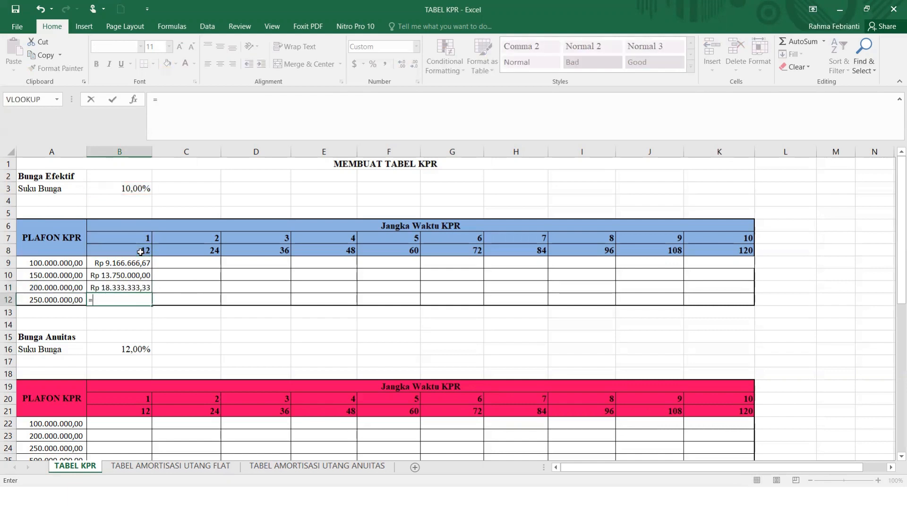
type("(")
left_click(78, 300)
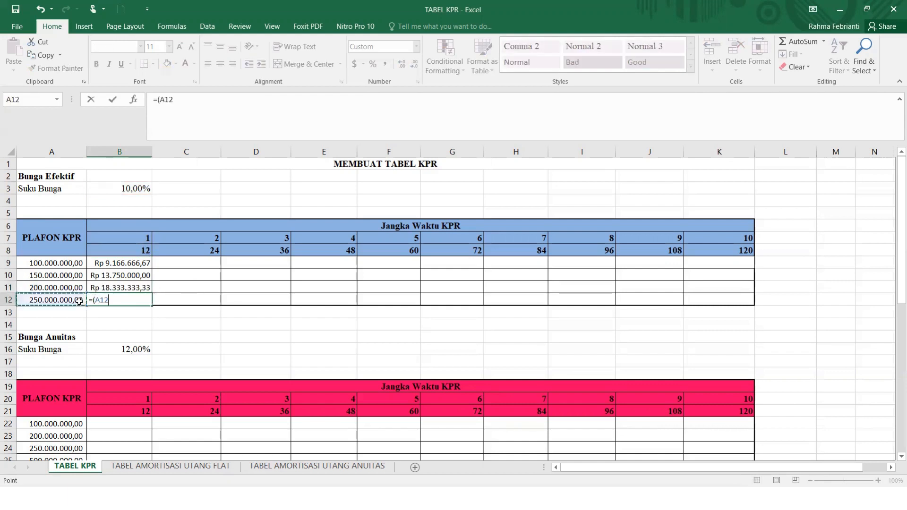
key("F4")
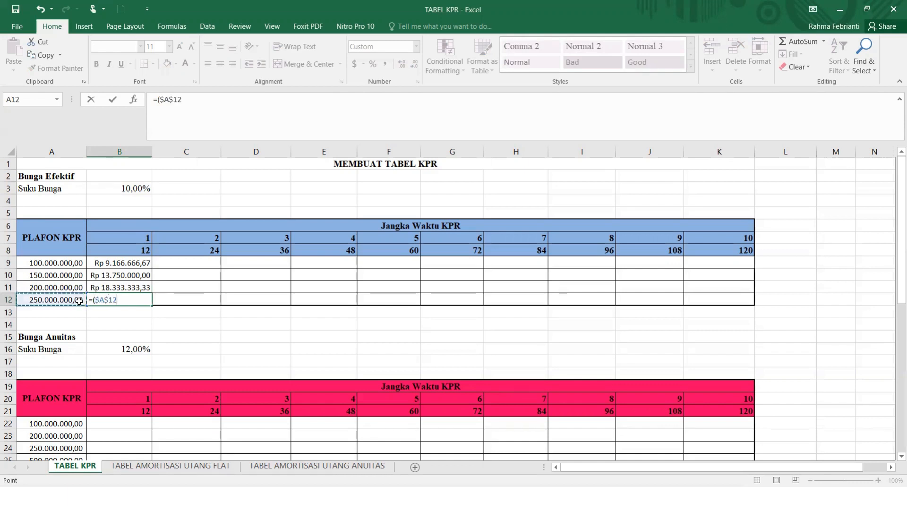
type("+")
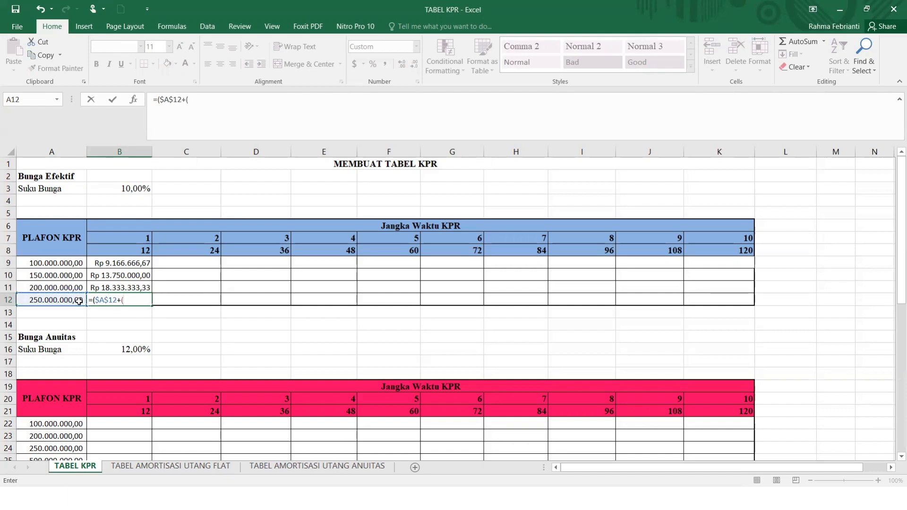
type("(")
left_click(71, 300)
key("F4")
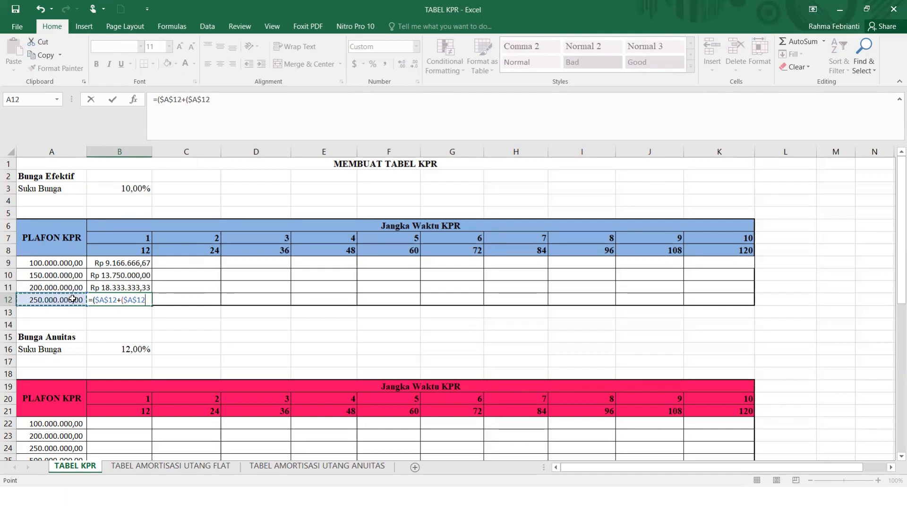
type("*")
left_click(128, 187)
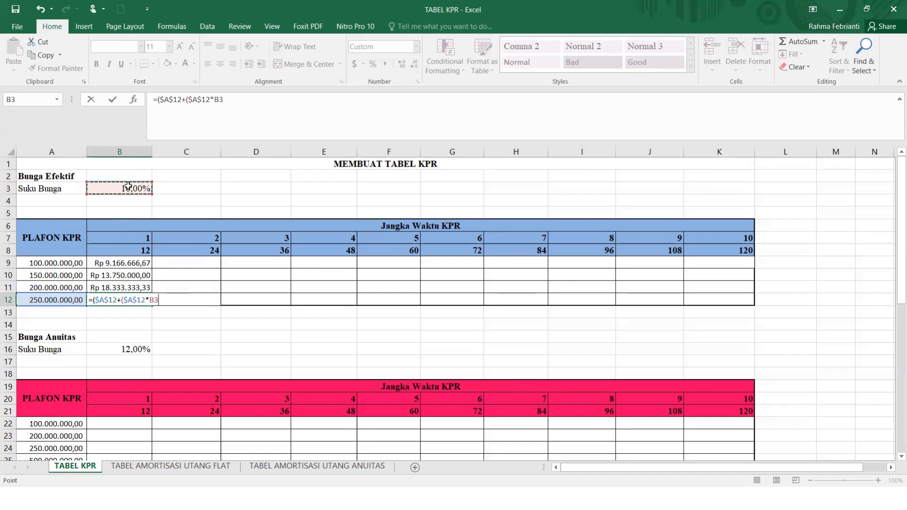
key("F4")
type("*")
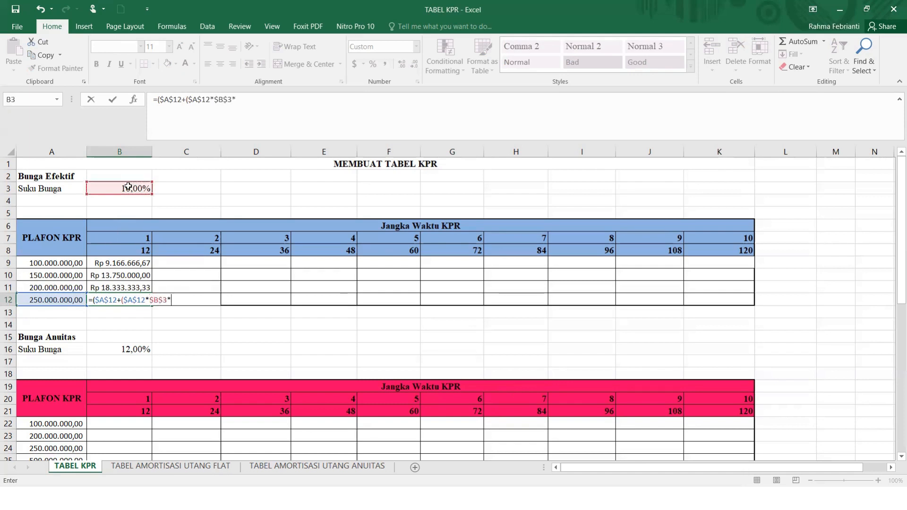
left_click(146, 239)
type("))")
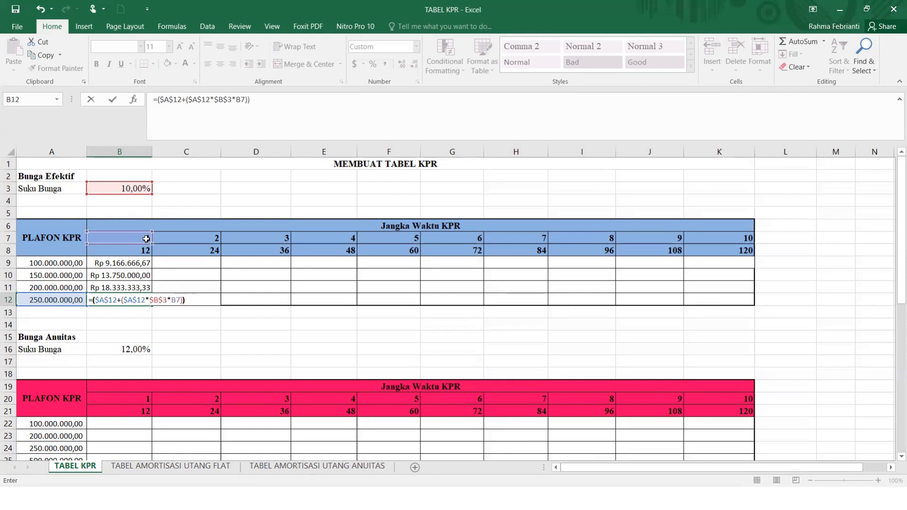
type("/")
left_click(124, 249)
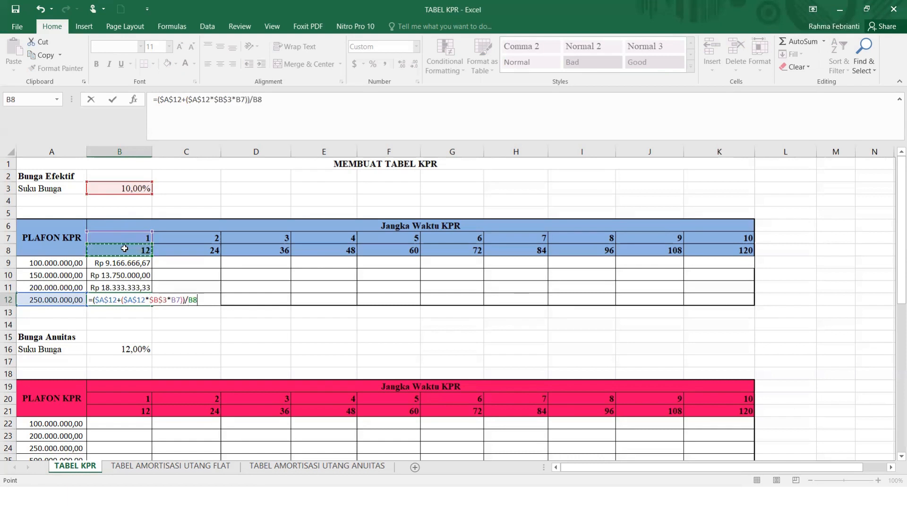
key("Return")
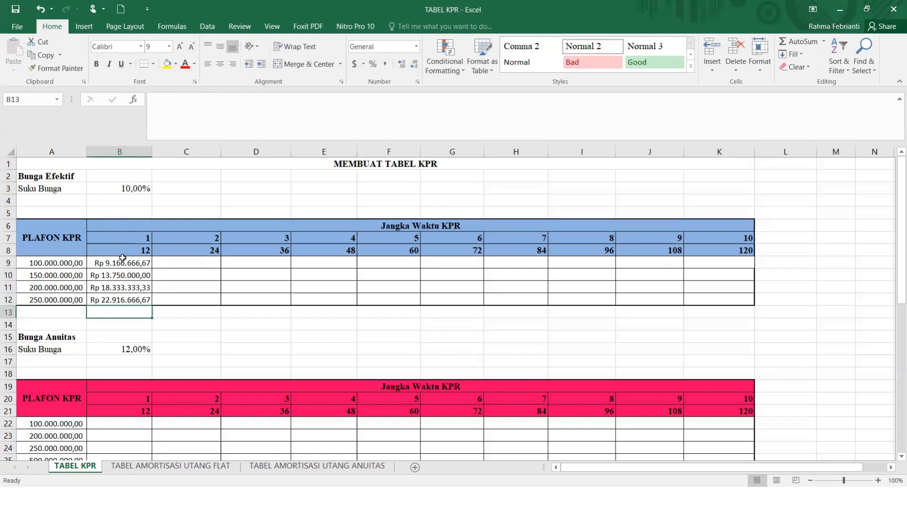
left_click_drag(123, 261, 731, 295)
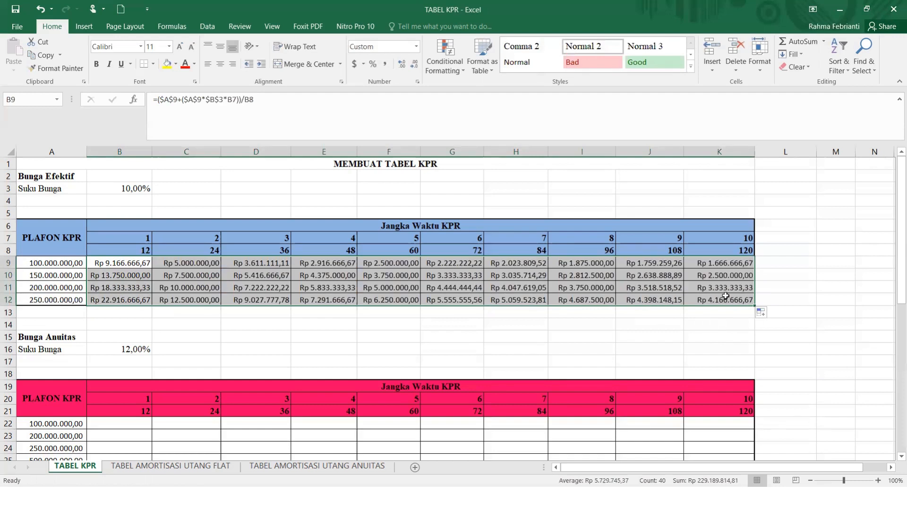
On the TABEL AMORTISASI UTANG FLAT sheet, enter the month 1 ANGSURAN BUNGA formula =$B$2*$B$3/12 in cell C8
key("ctrl+Page_Down")
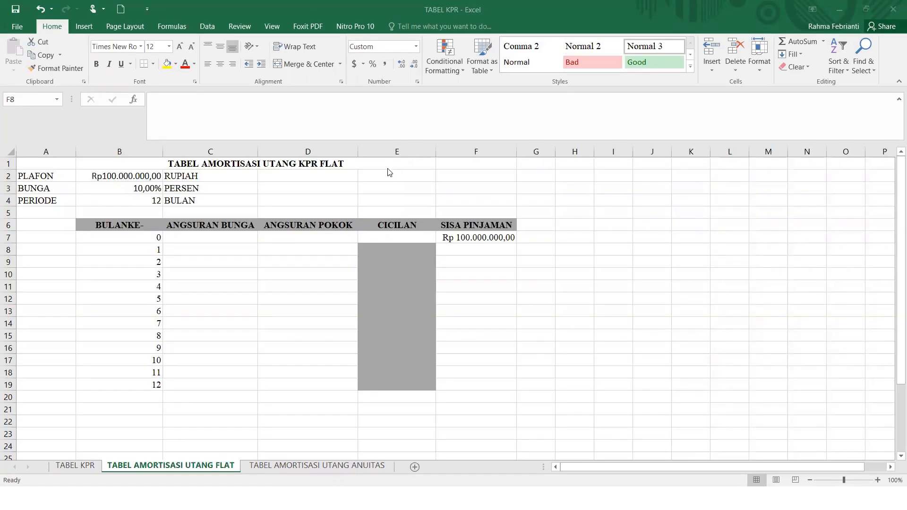
left_click(248, 246)
type("=")
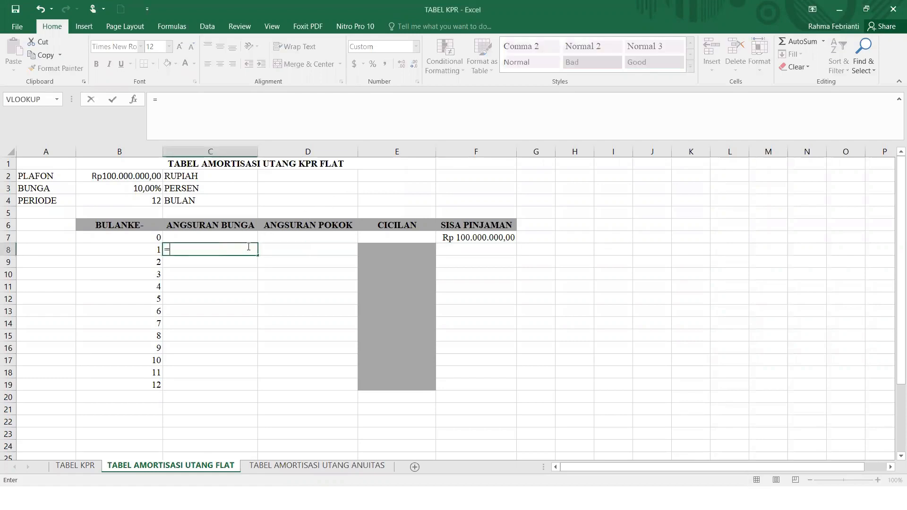
left_click(112, 178)
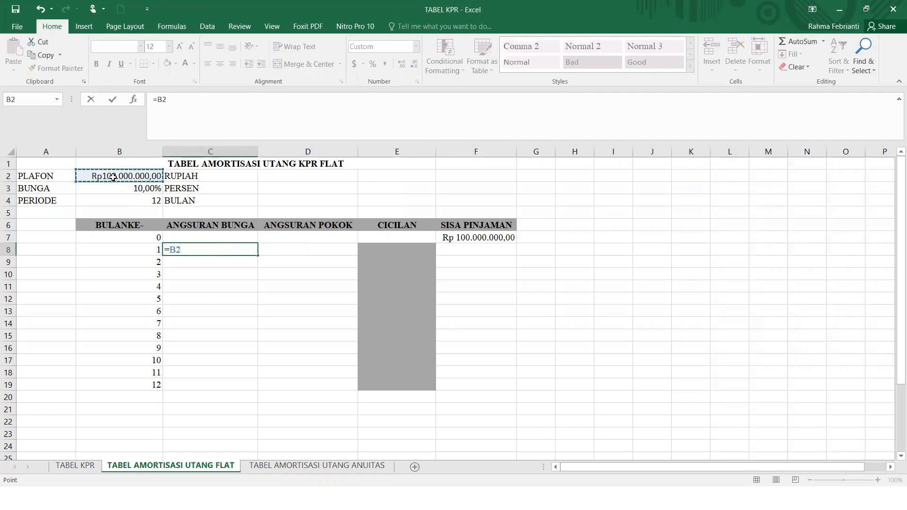
key("F4")
type("*")
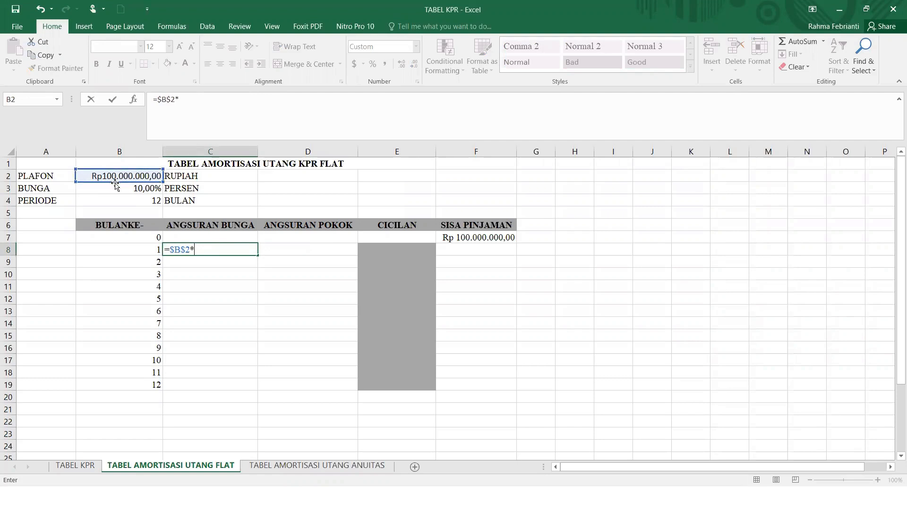
left_click(117, 190)
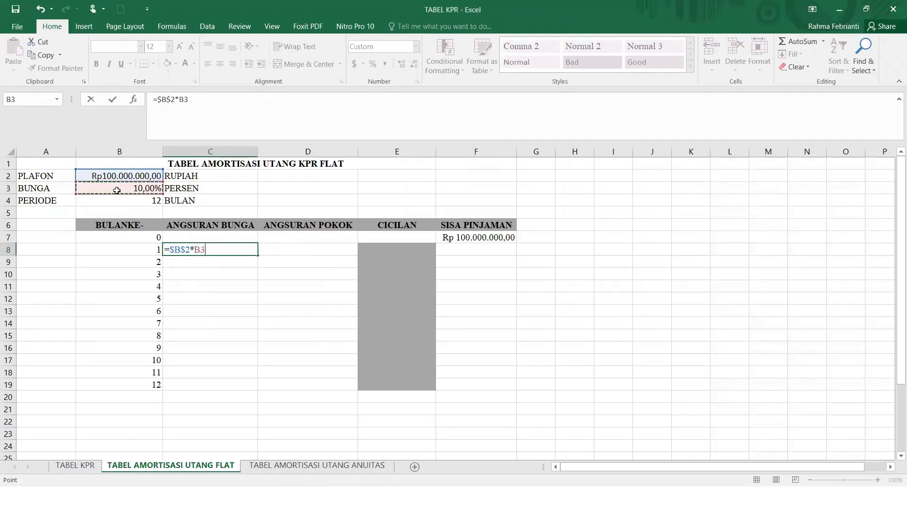
key("F4")
type("/")
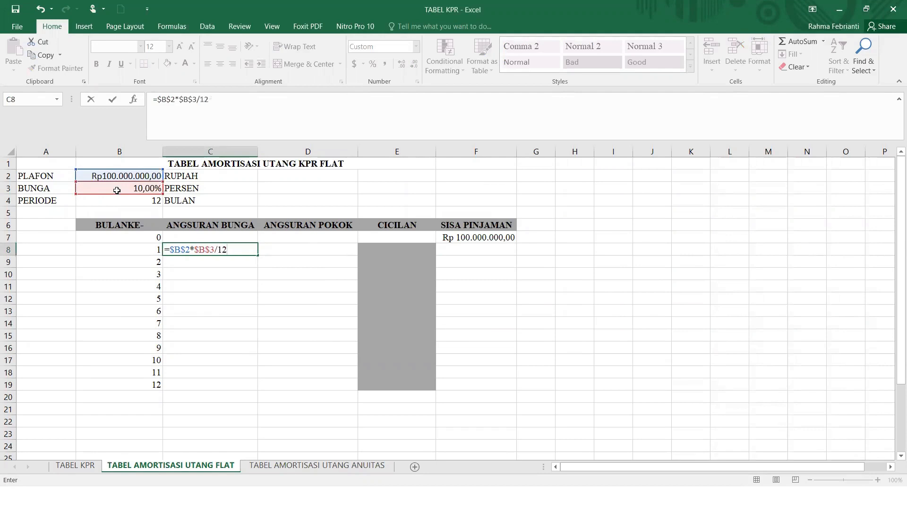
type("12")
key("Return")
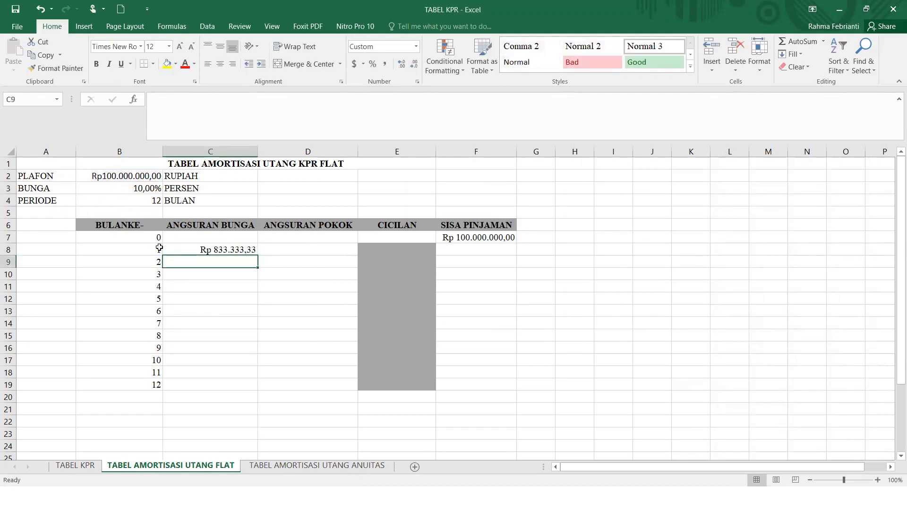
Enter the month 1 ANGSURAN POKOK formula in cell D8, dividing PLAFON (B2) by PERIODE (B4) with absolute references
left_click(279, 250)
type("=")
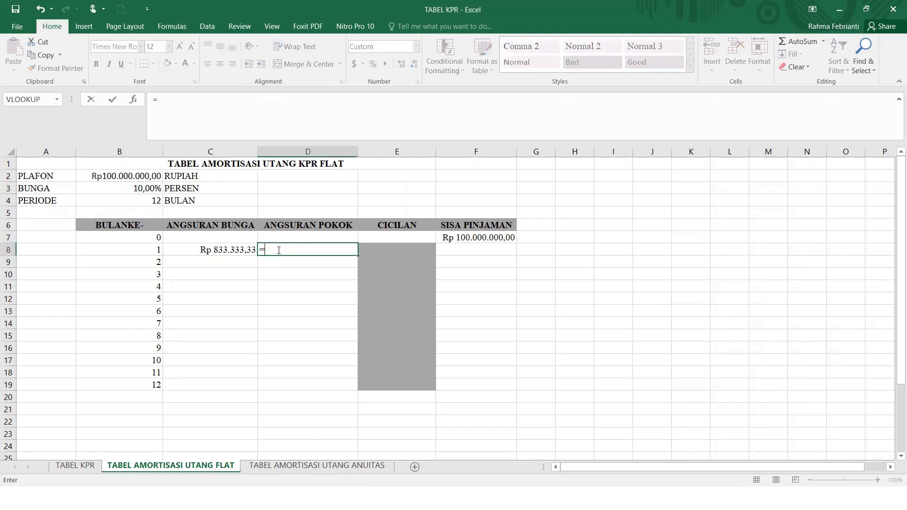
left_click(144, 176)
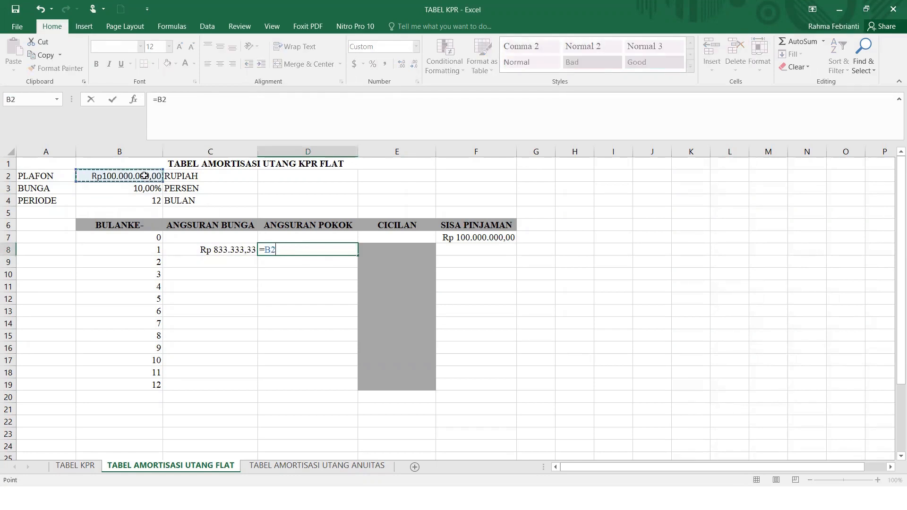
key("F4")
type("/")
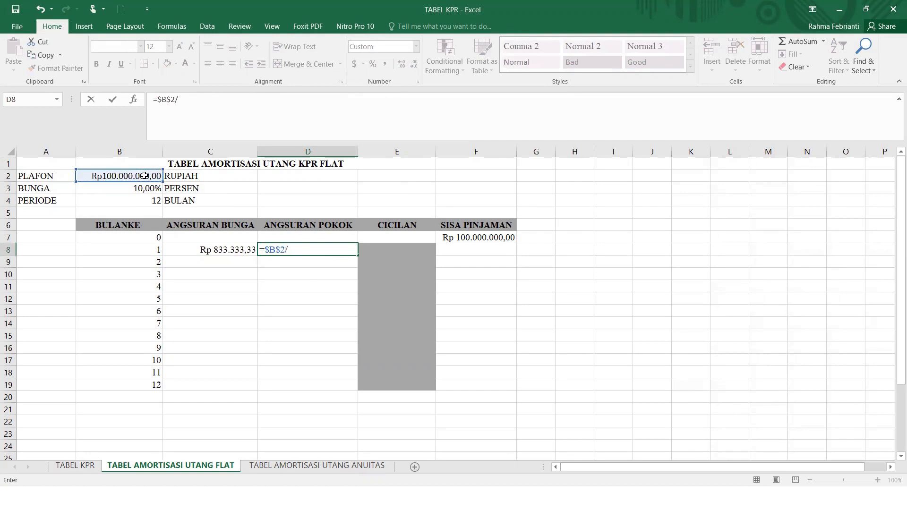
left_click(156, 200)
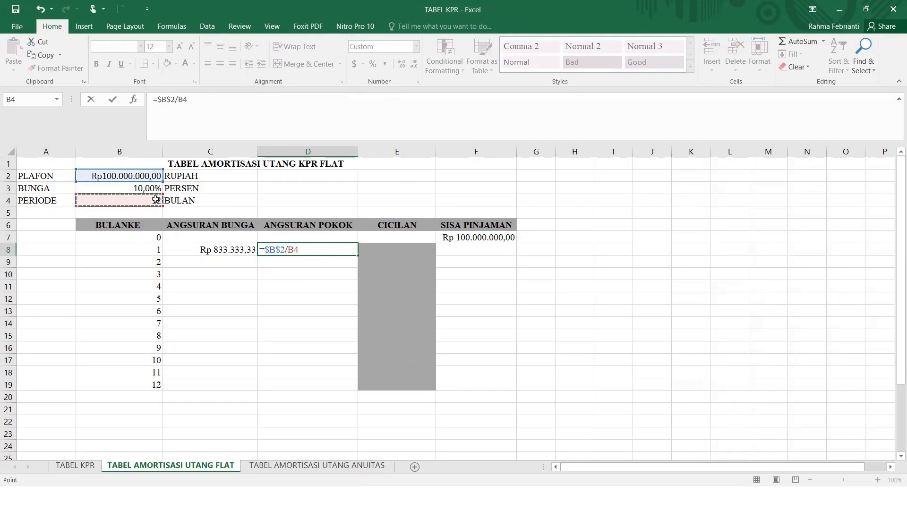
key("Return")
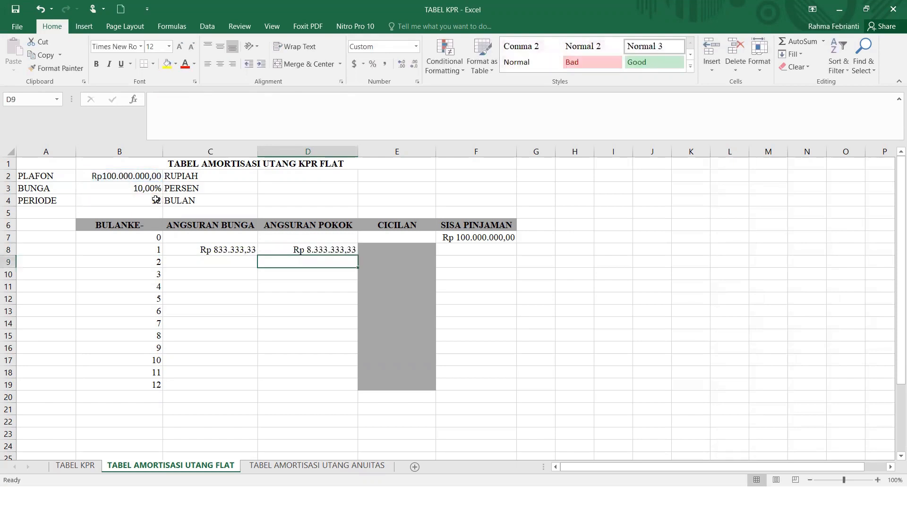
Enter the month 1 CICILAN formula =D8+C8 in cell E8, adding the principal and interest installments
left_click(380, 249)
type("=")
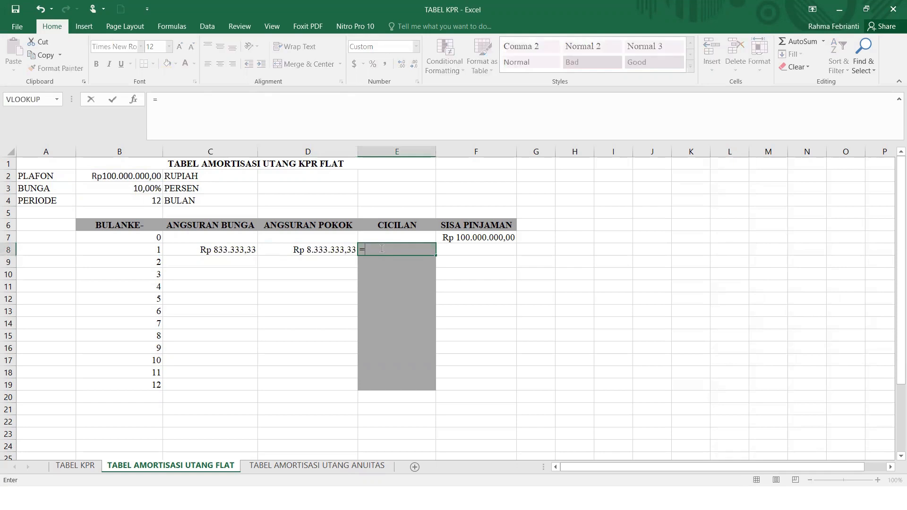
left_click(331, 248)
type("+")
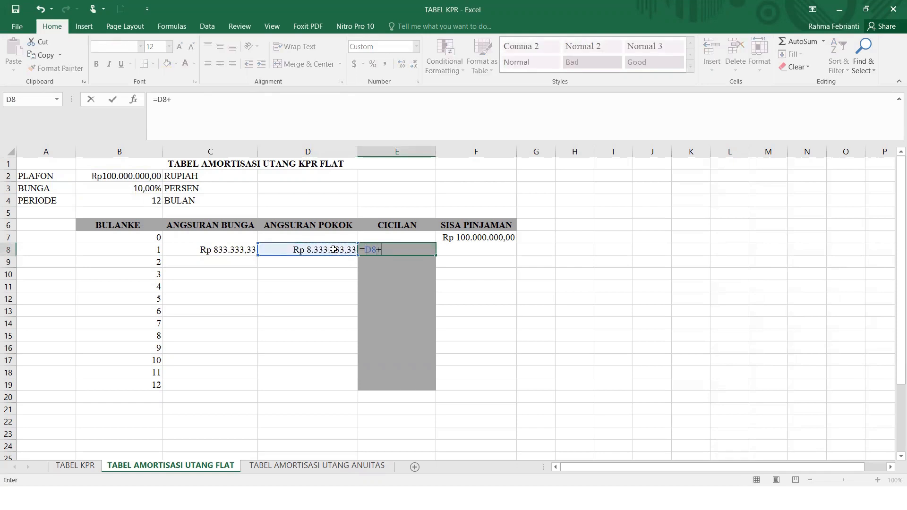
left_click(209, 251)
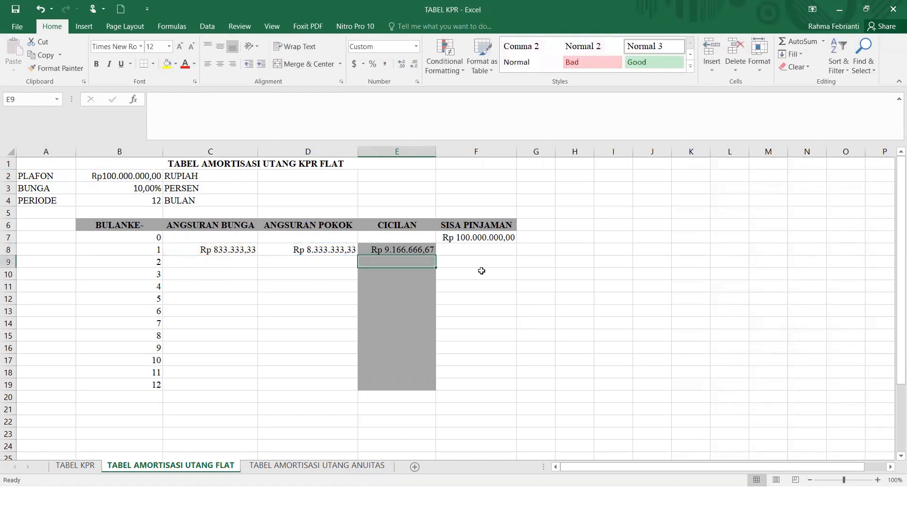
Enter the SISA PINJAMAN formula =F7-D8 in cell F8 and fill the formulas in C8:F8 down to row 19
left_click(495, 249)
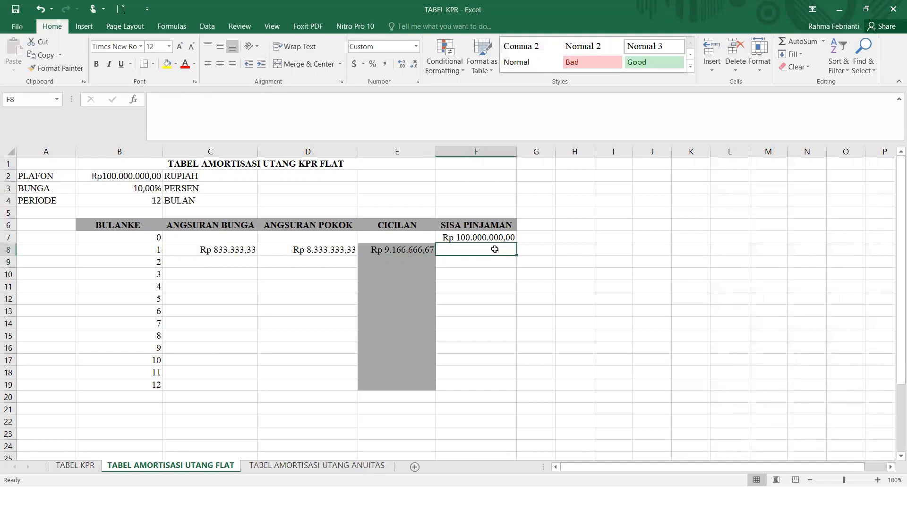
type("=")
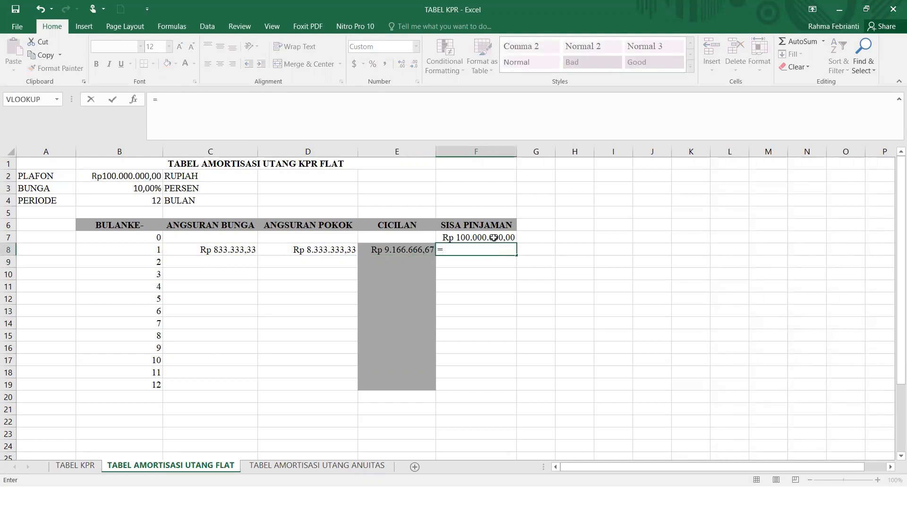
left_click(494, 237)
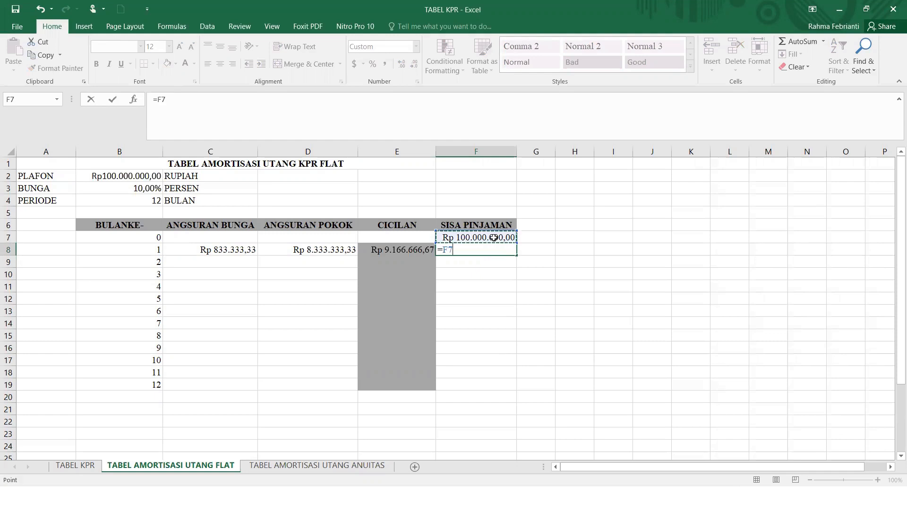
type("-")
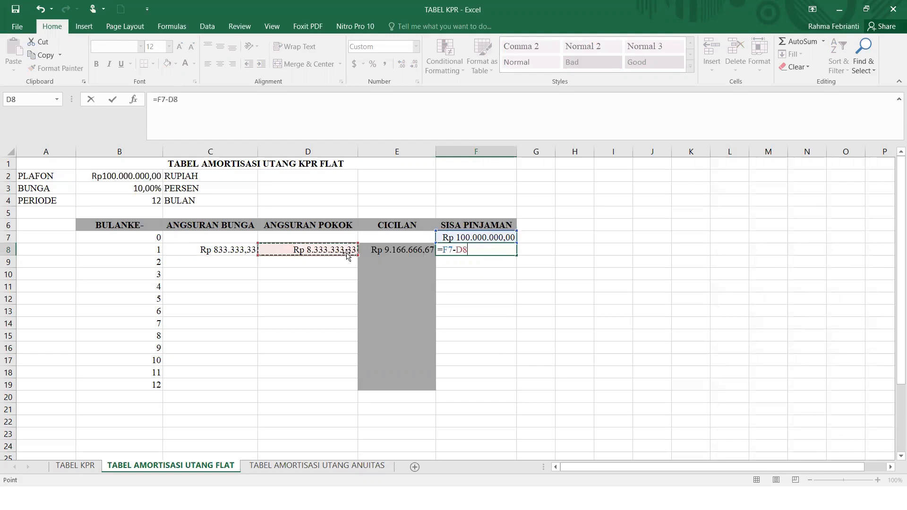
left_click(347, 254)
key("Return")
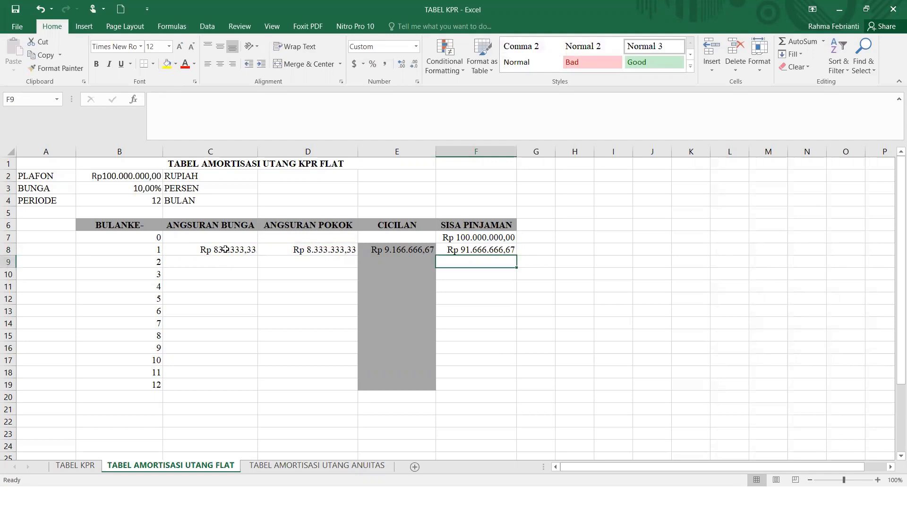
left_click_drag(225, 250, 496, 395)
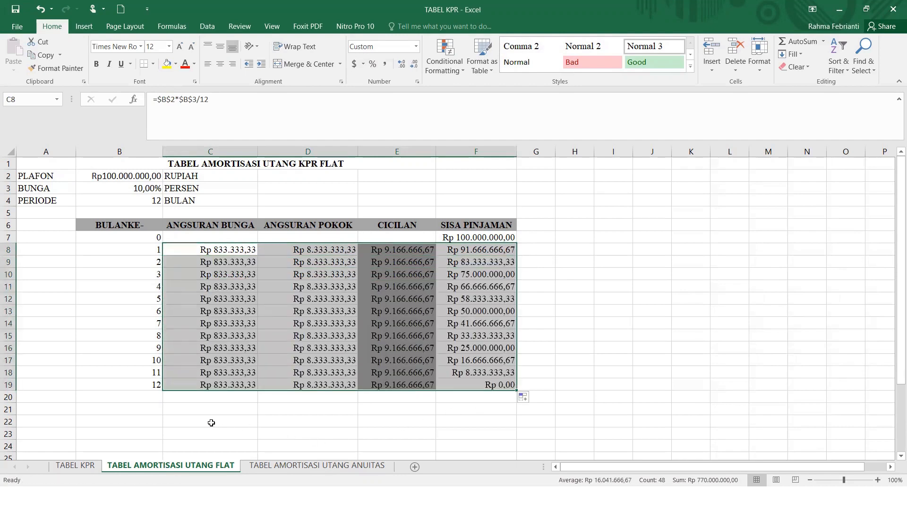
Enter the ANGSURAN BUNGA total formula =SUM(C8:C19) in cell C21
left_click(211, 423)
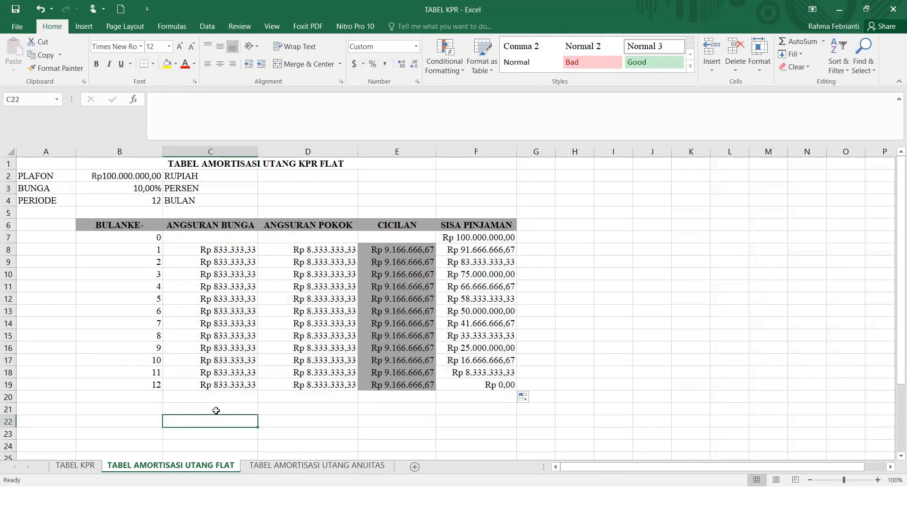
left_click(218, 407)
type("=")
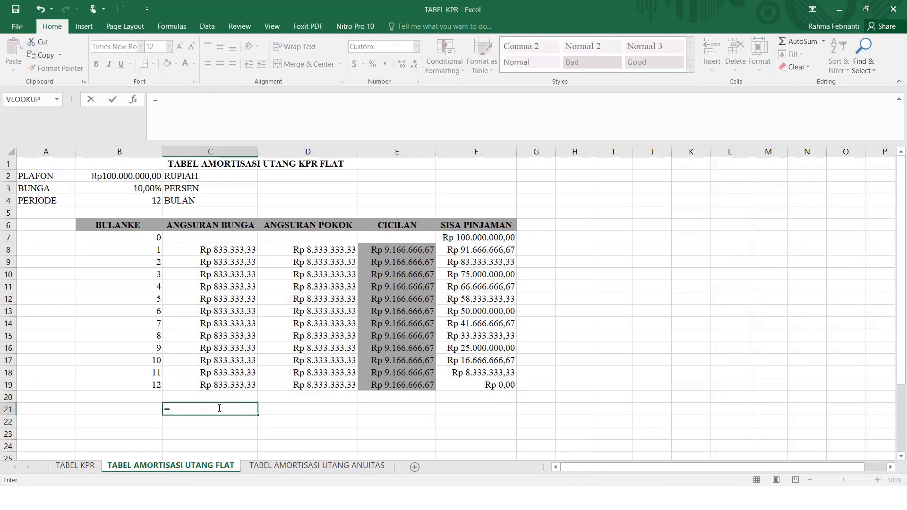
type("SUM(")
left_click(197, 250)
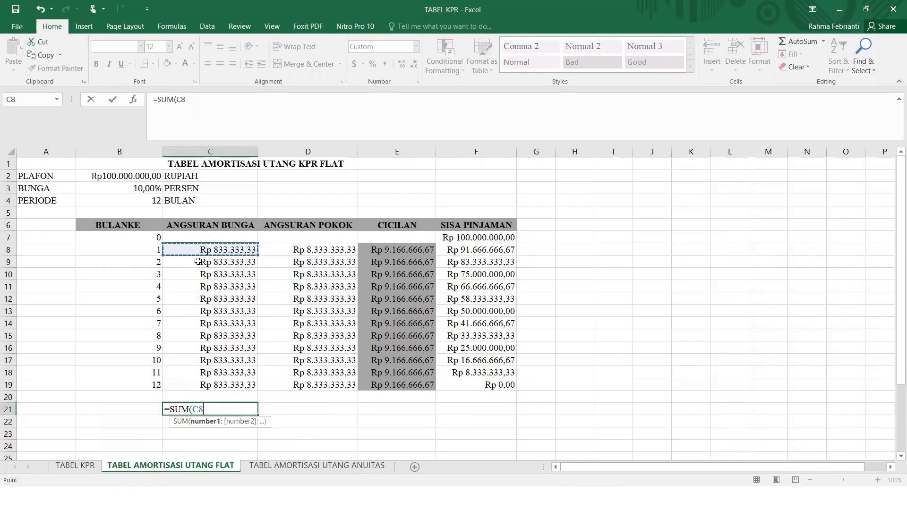
left_click(223, 386, "shift")
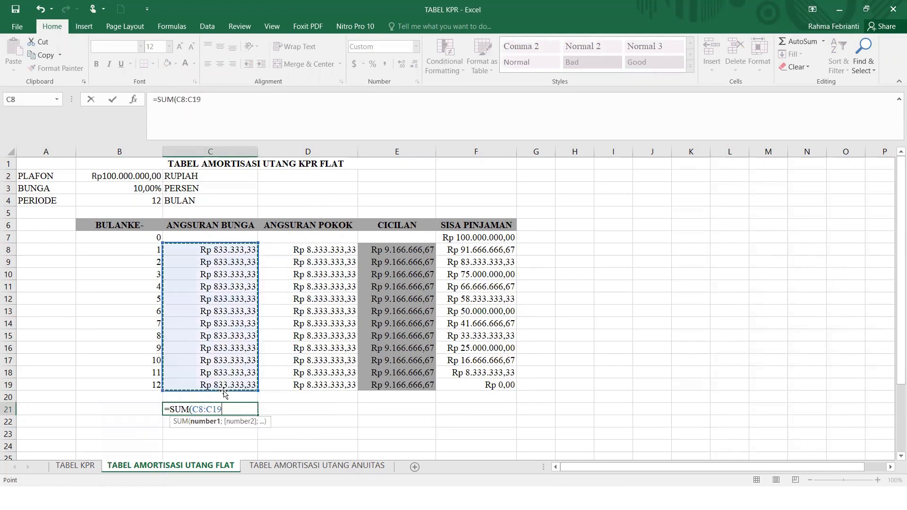
type(")")
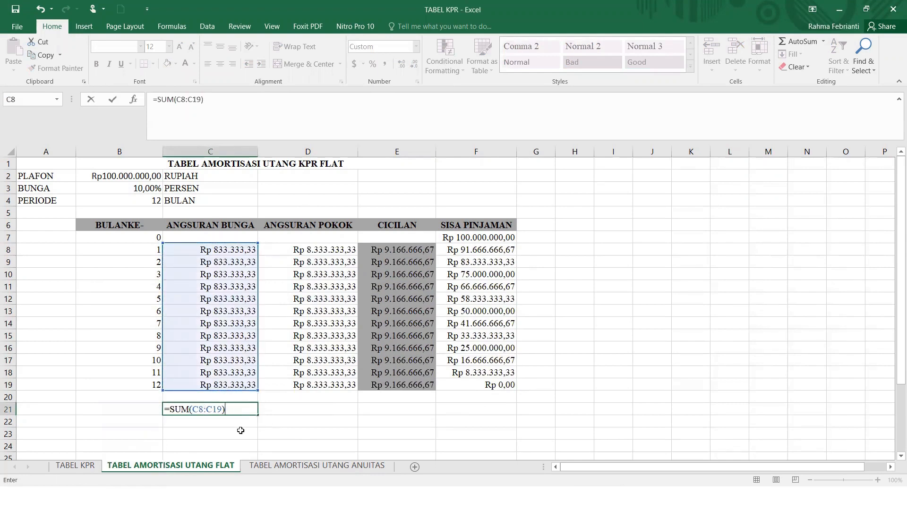
key("Return")
Fill the total formula from C21 across to E21 and check the ANGSURAN BUNGA, ANGSURAN POKOK and CICILAN totals
left_click(247, 410)
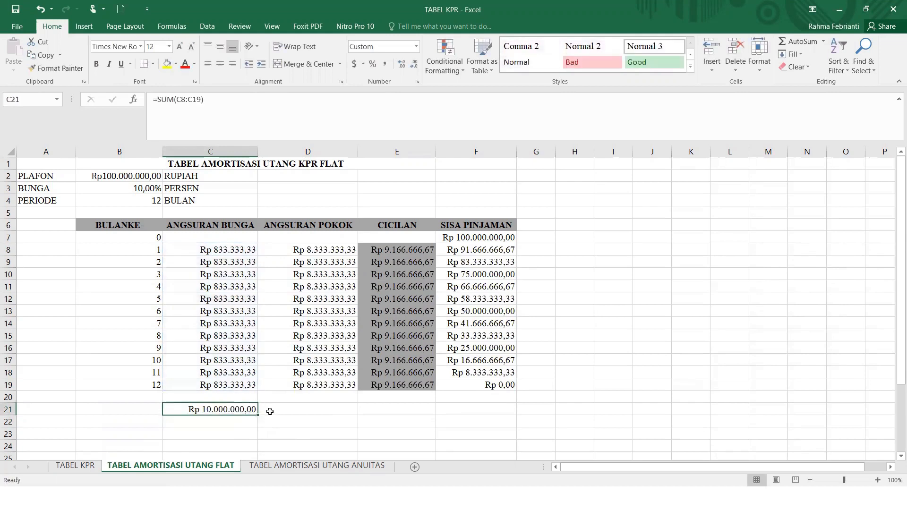
left_click_drag(258, 415, 436, 420)
left_click(553, 413)
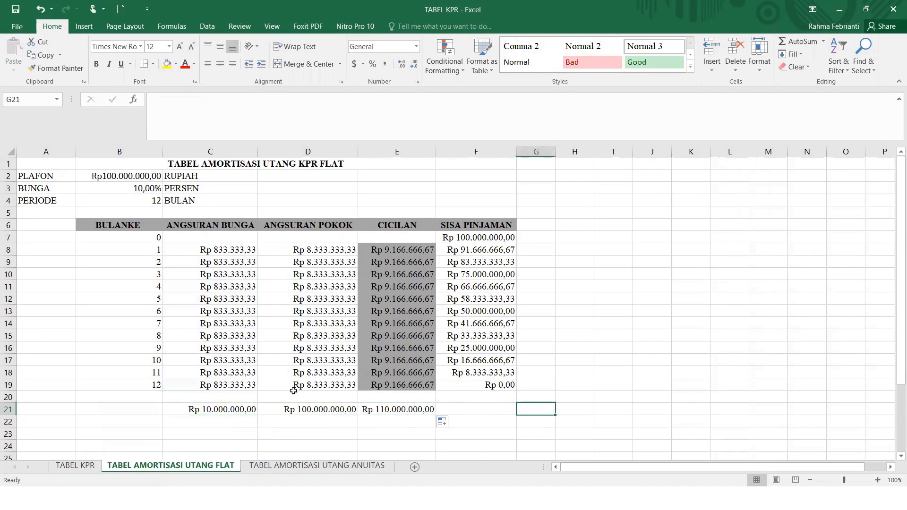
left_click(249, 411)
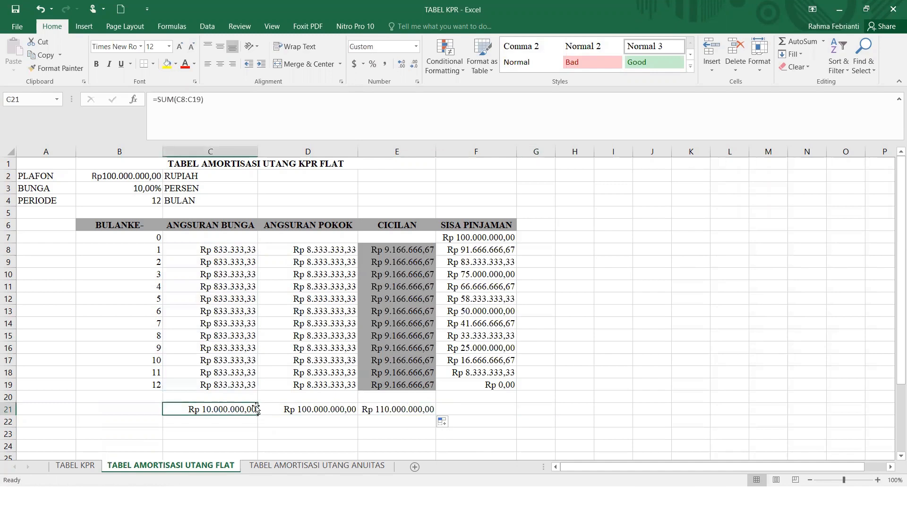
left_click(305, 411)
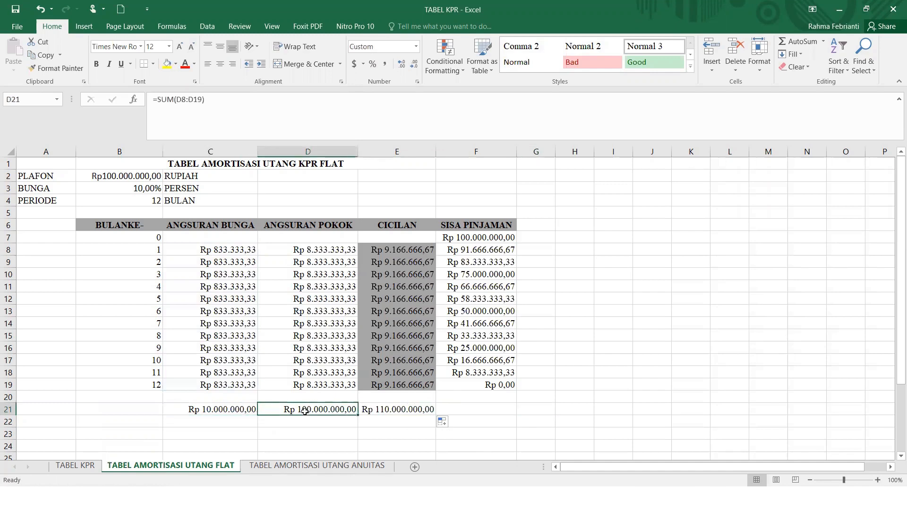
left_click(423, 409)
On the TABEL KPR sheet, enter the Bunga Anuitas installment formula =-PMT($B$16/12;B21;$A$22;0;0) in cell B22
key("ctrl+Page_Up")
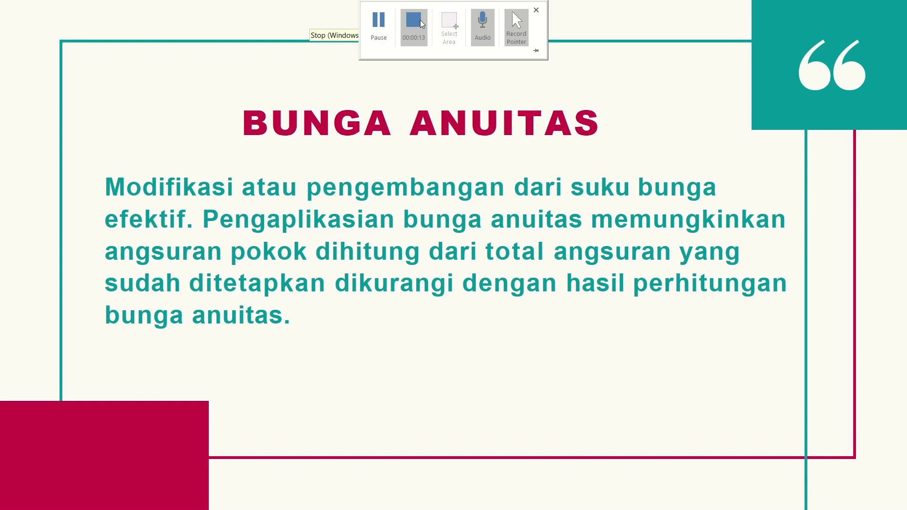
left_click(422, 24)
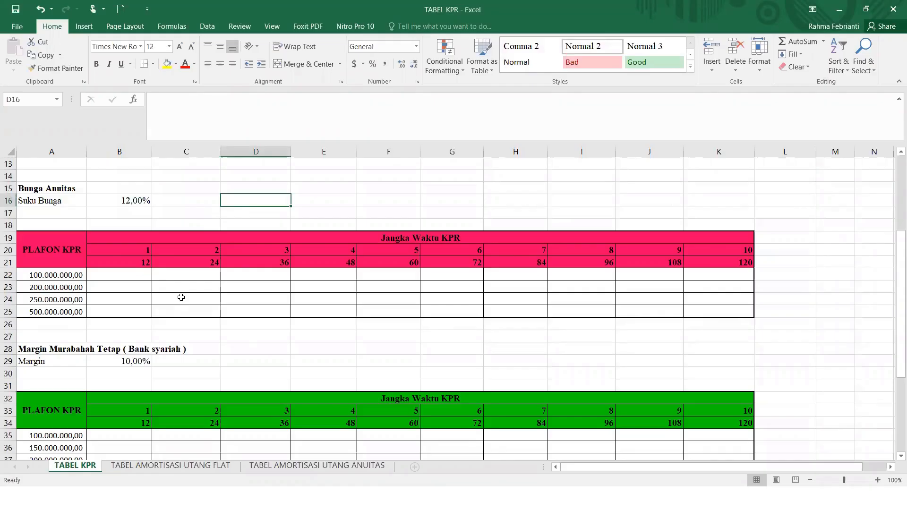
left_click(134, 275)
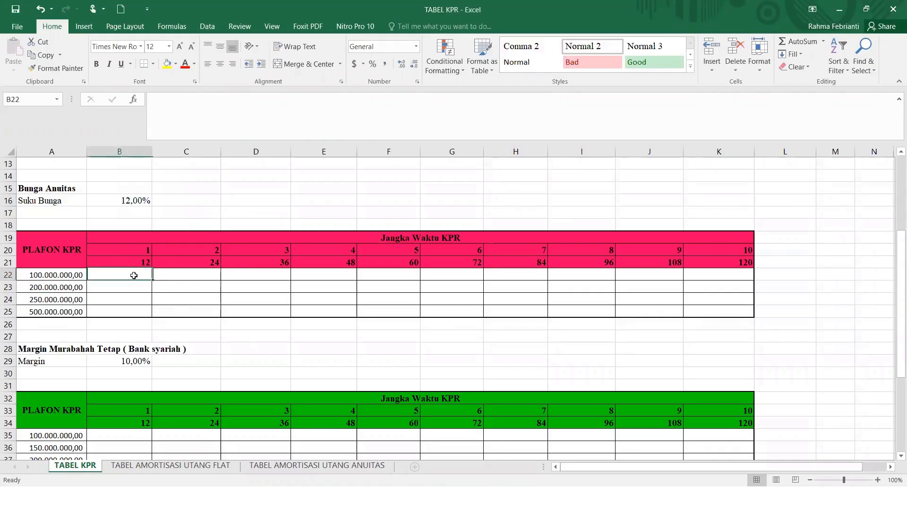
type("=")
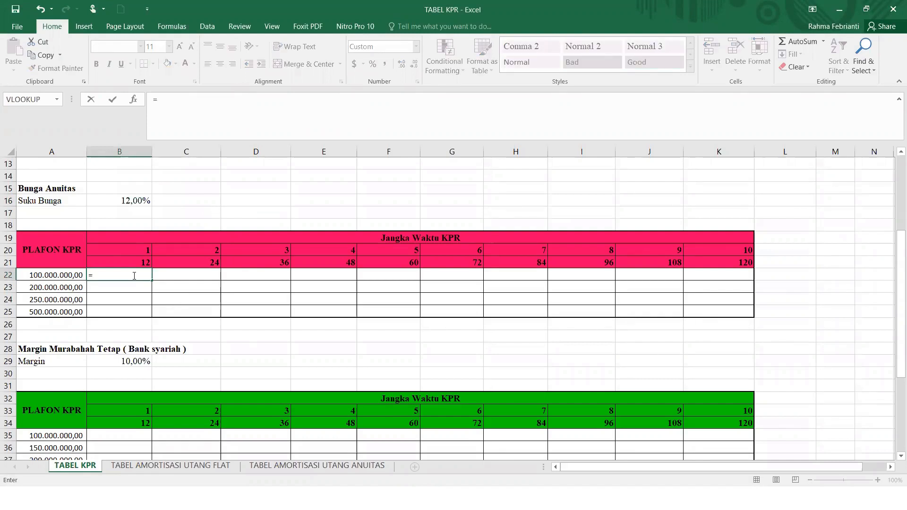
type("-PMT")
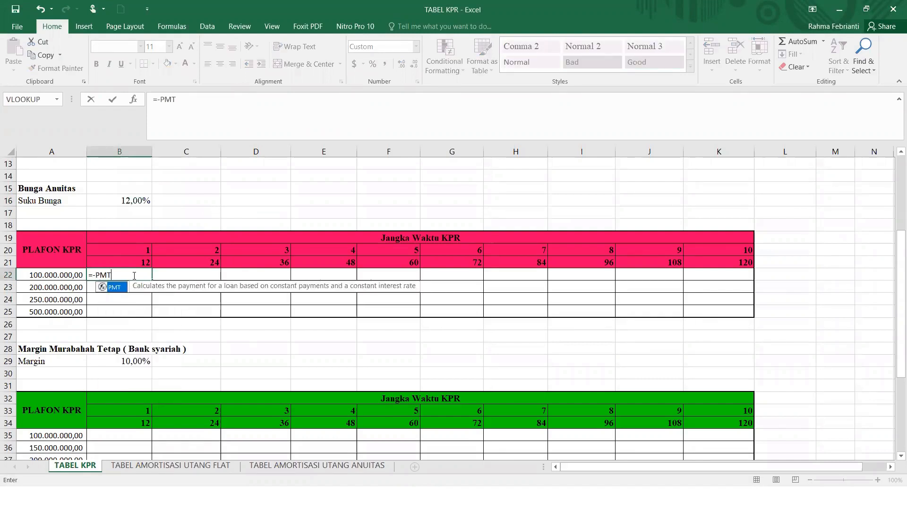
type("(")
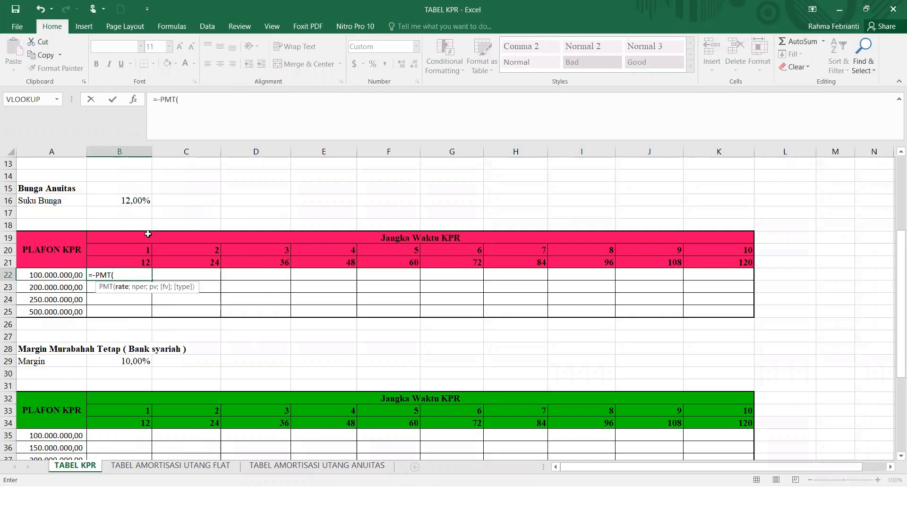
left_click(146, 201)
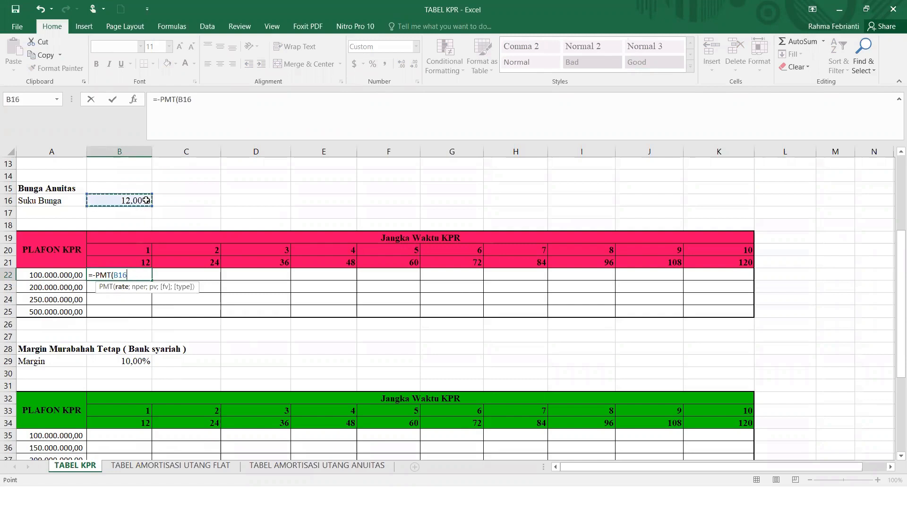
key("F4")
type("/12")
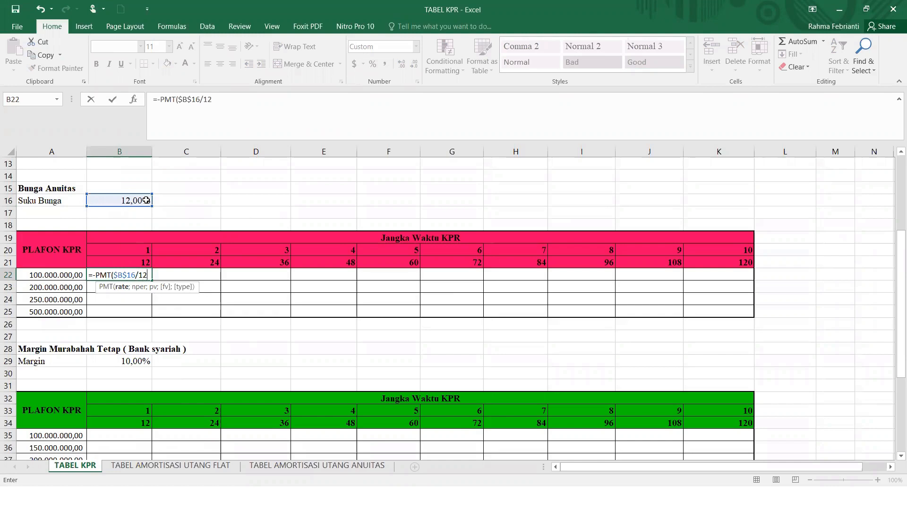
type(";")
left_click(119, 260)
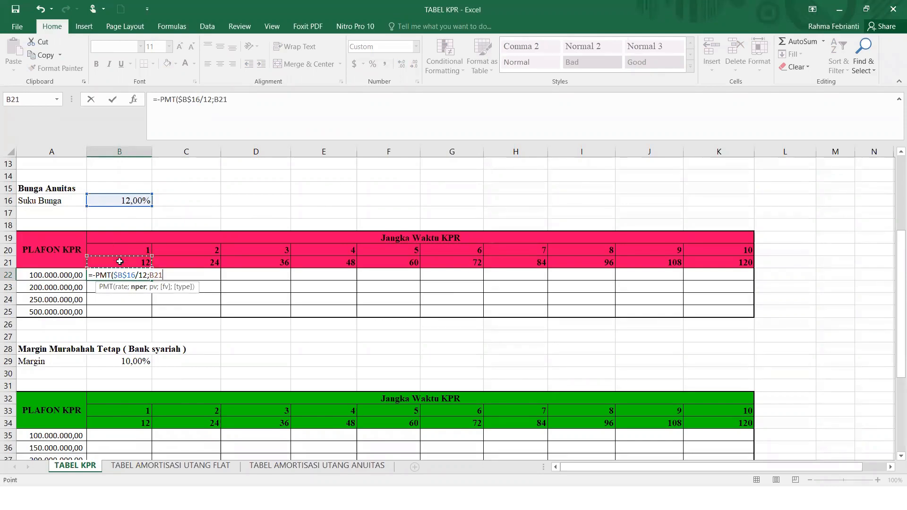
type(";")
left_click(63, 275)
key("F4")
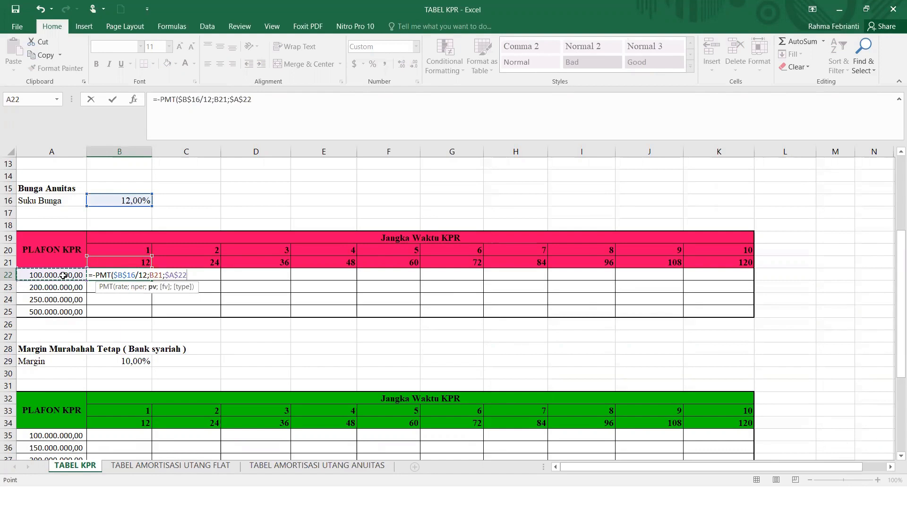
type(";0;0")
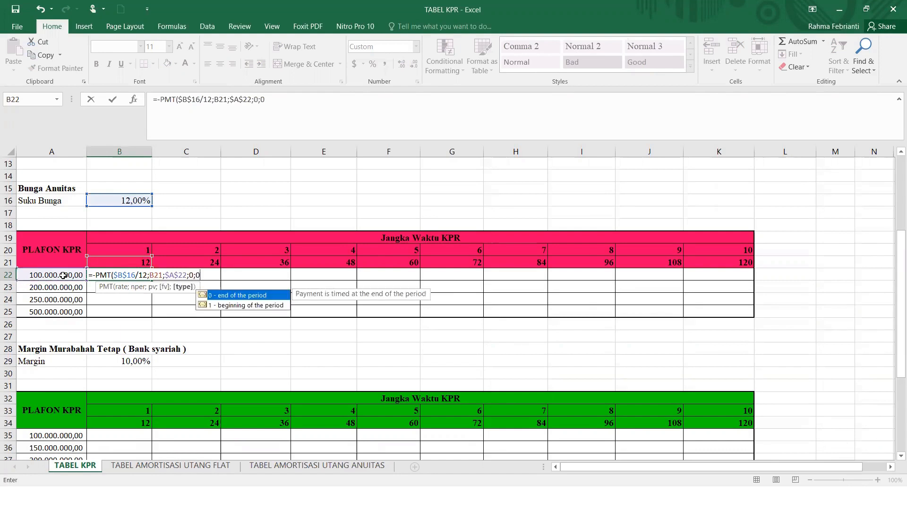
type(")")
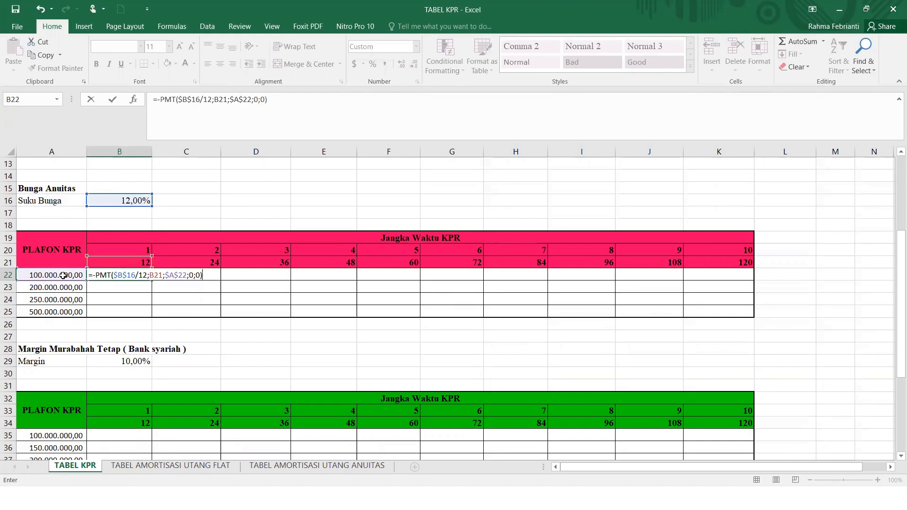
key("Return")
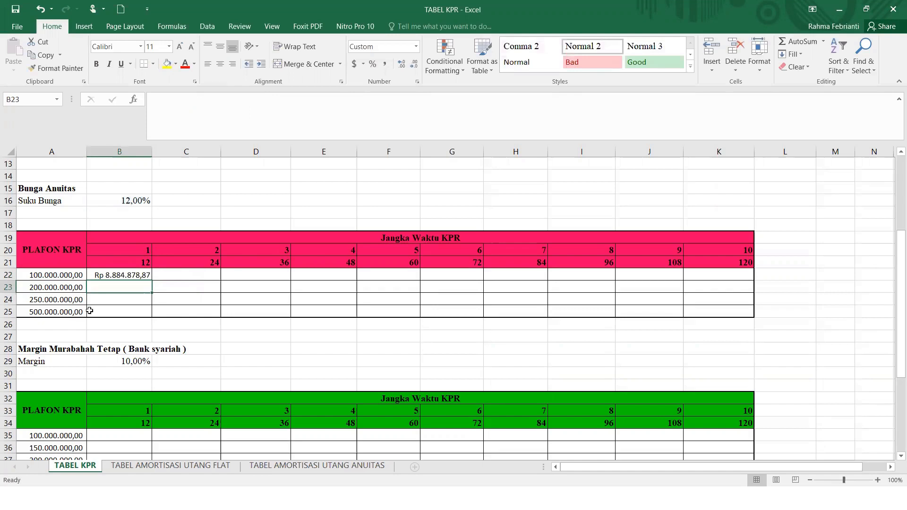
Enter the annuity installment formula =-PMT($B$16/12;B21;$A$23;0;0) in cell B23 for the 200.000.000 ceiling
type("=")
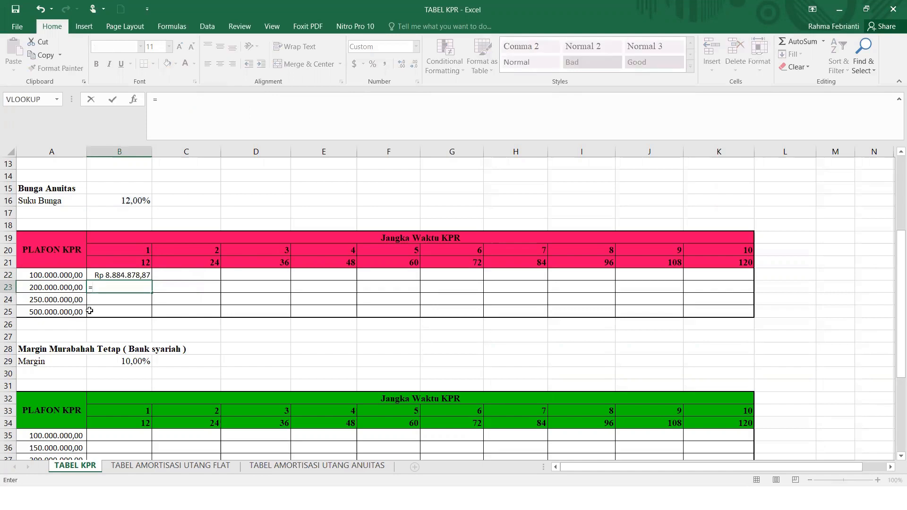
type("-PMT")
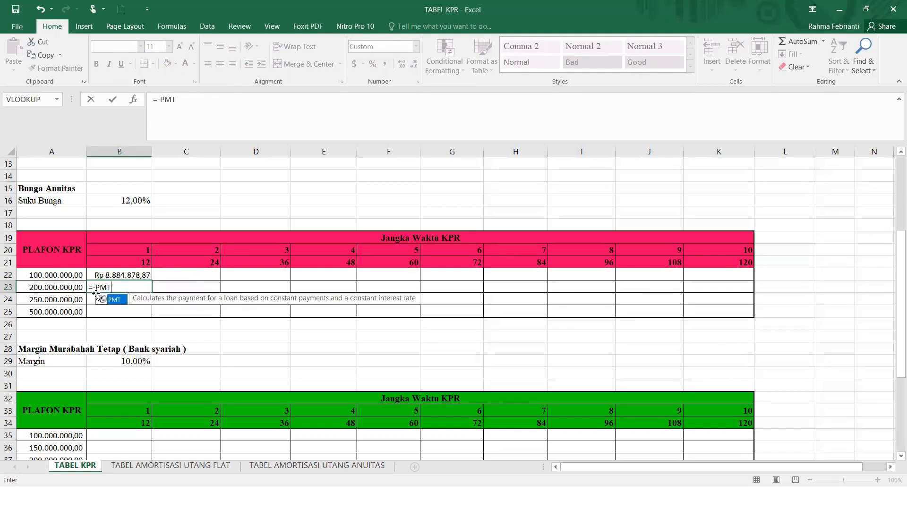
type("(")
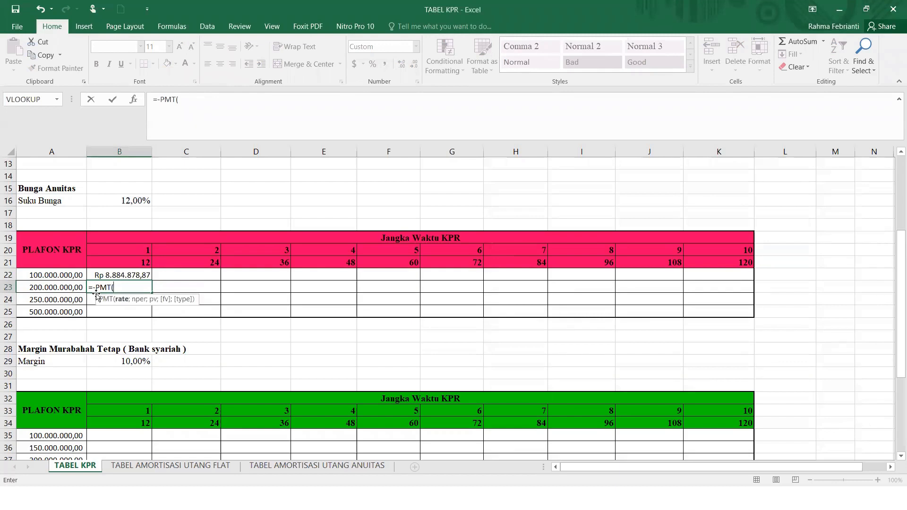
left_click(122, 200)
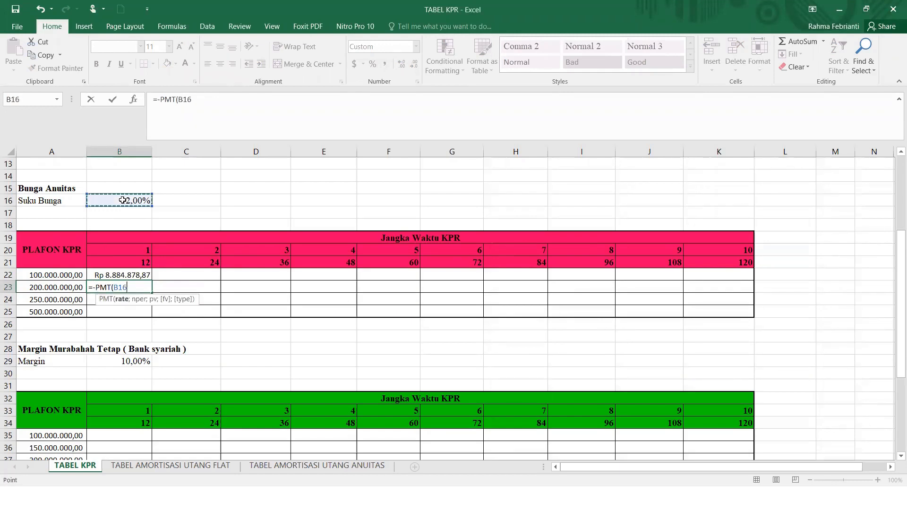
key("F4")
type("/12")
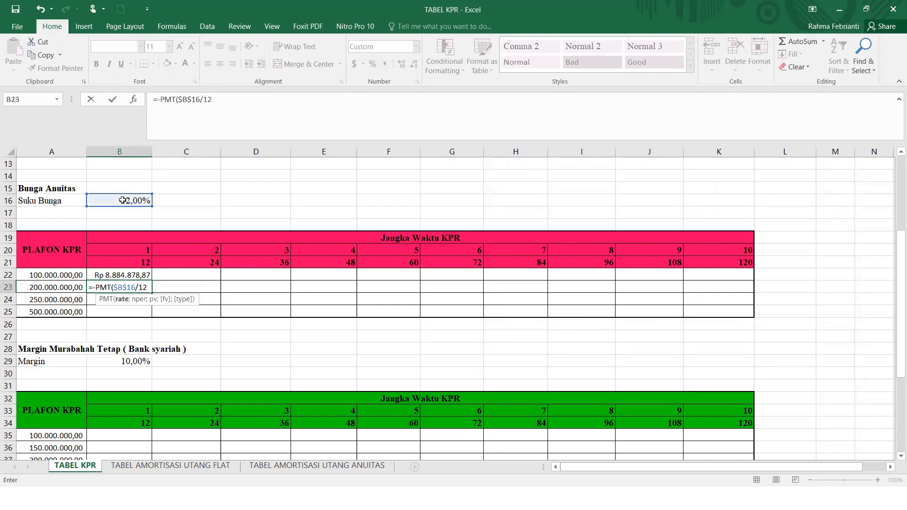
type(";")
left_click(143, 263)
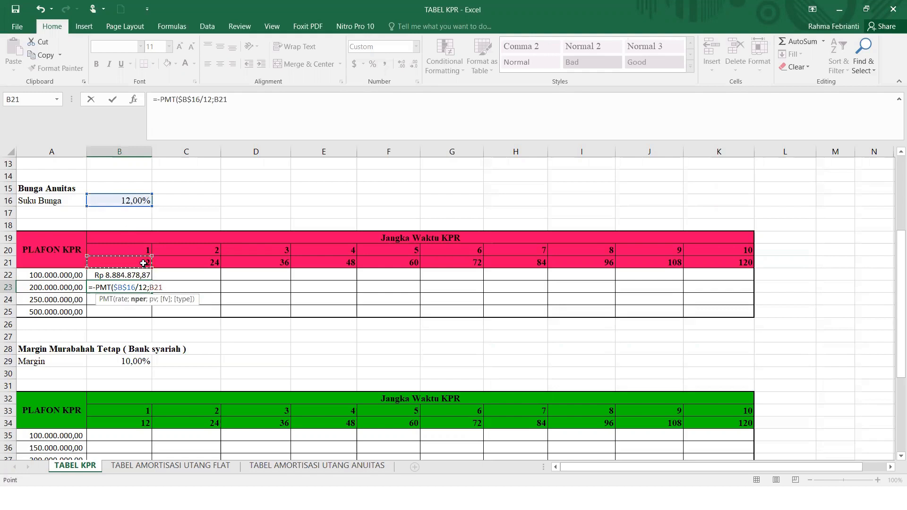
type(";")
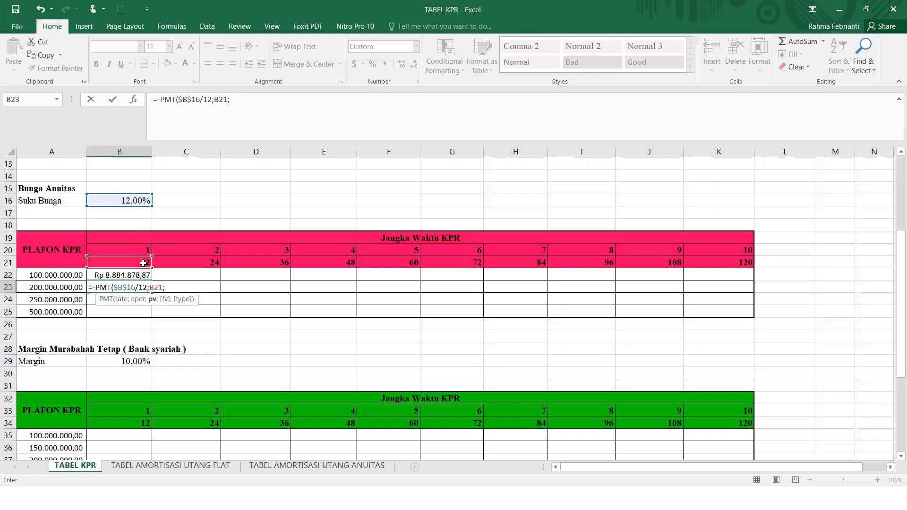
left_click(78, 287)
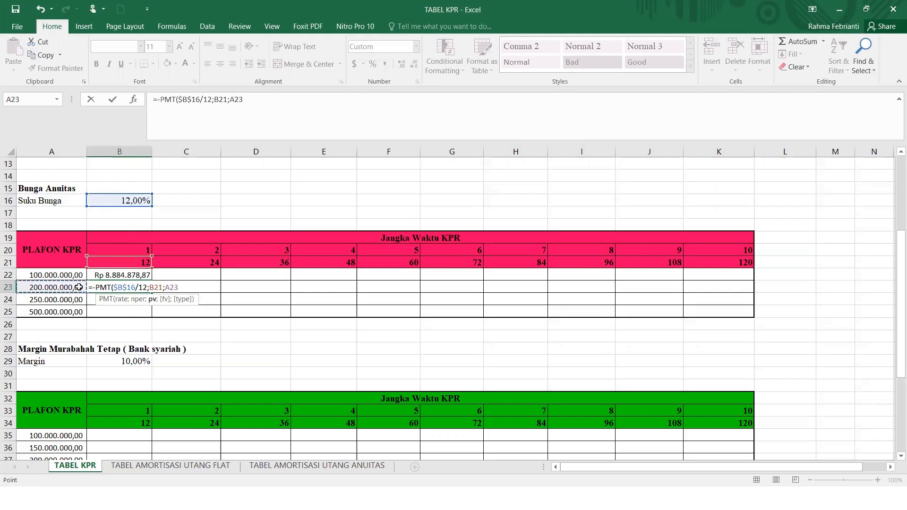
key("F4")
type(";0;0")
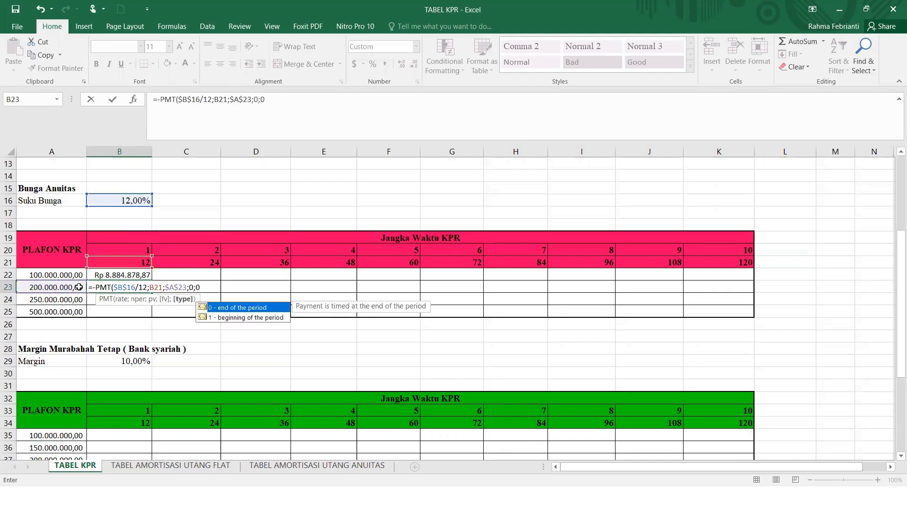
type(")")
key("Return")
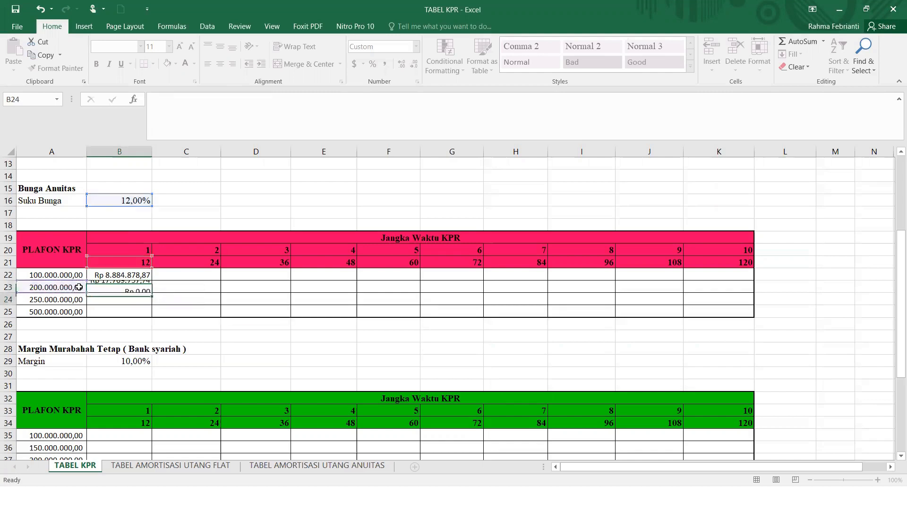
Enter the annuity installment formula =-PMT($B$16/12;B21;$A$24;0;0) in cell B24 for the 250.000.000 ceiling
type("=")
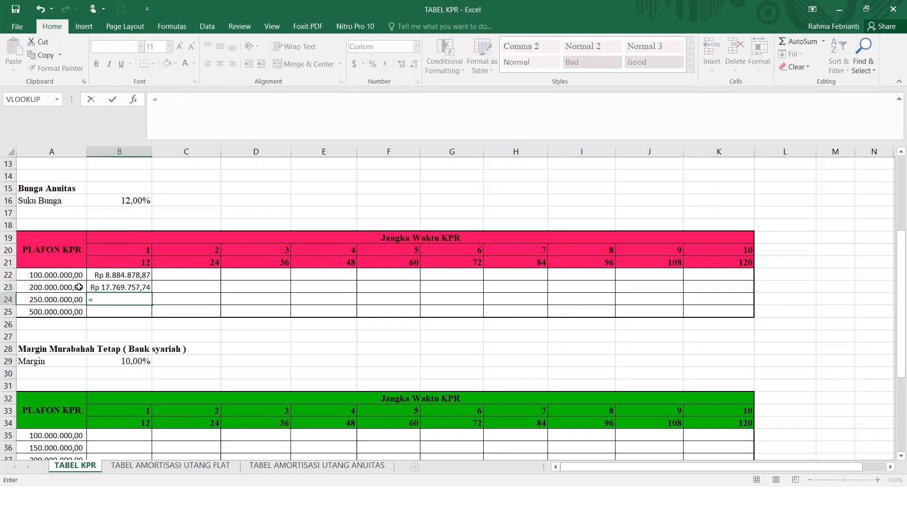
type("-PMT(")
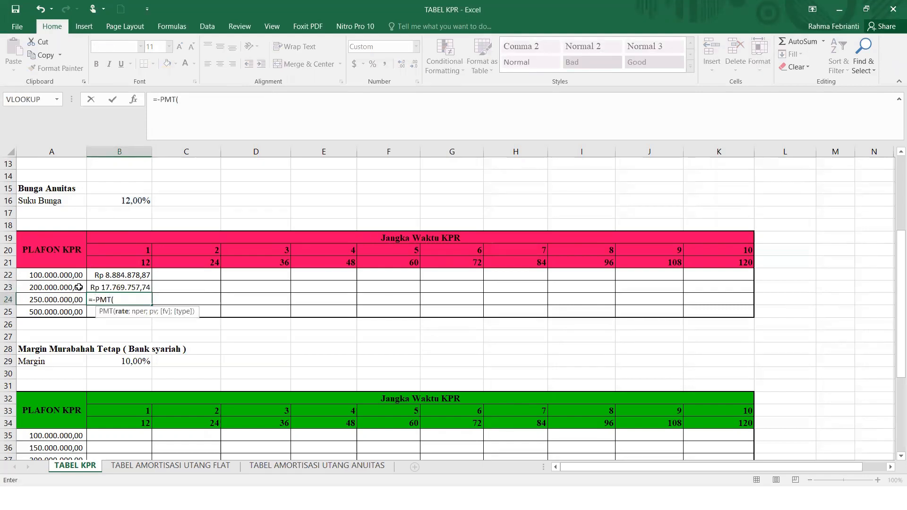
left_click(106, 204)
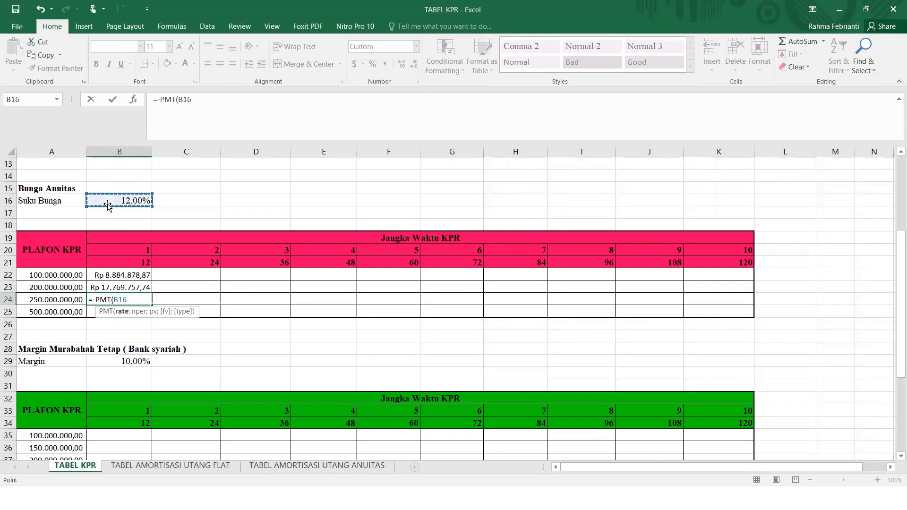
key("F4")
type("/12")
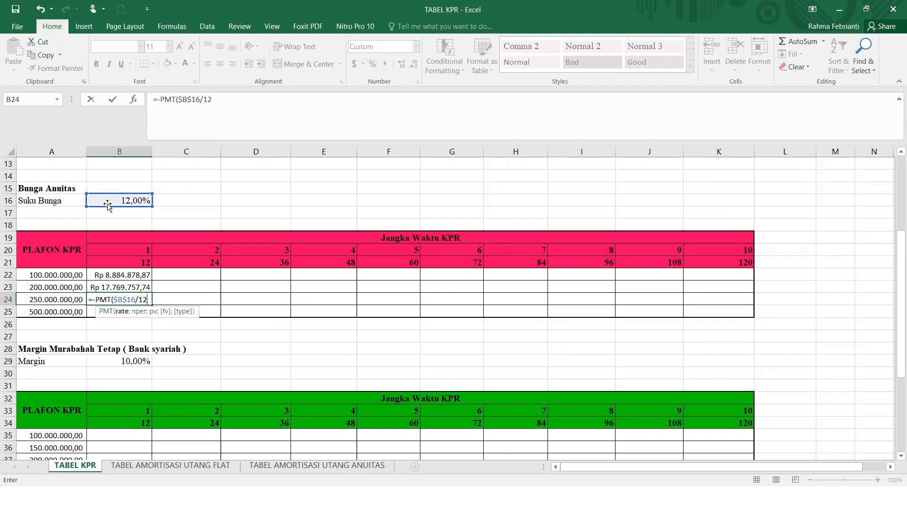
type(";")
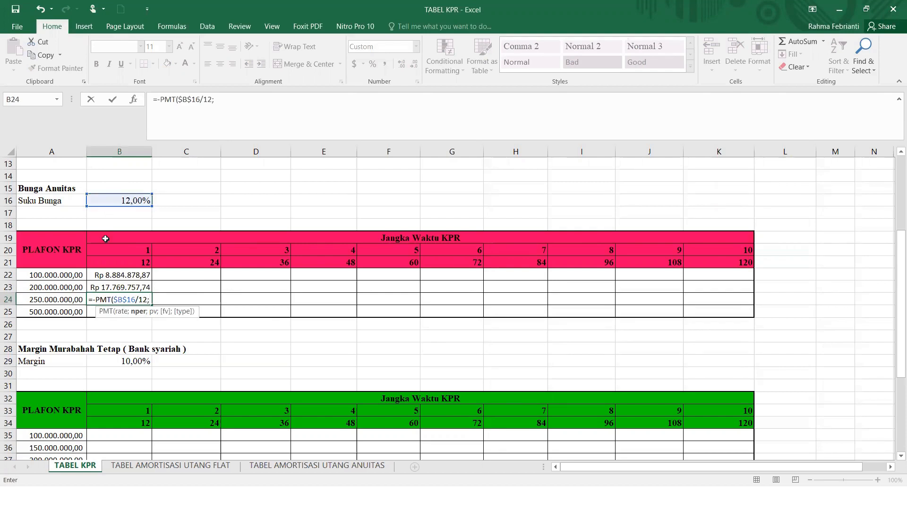
left_click(133, 263)
type(";")
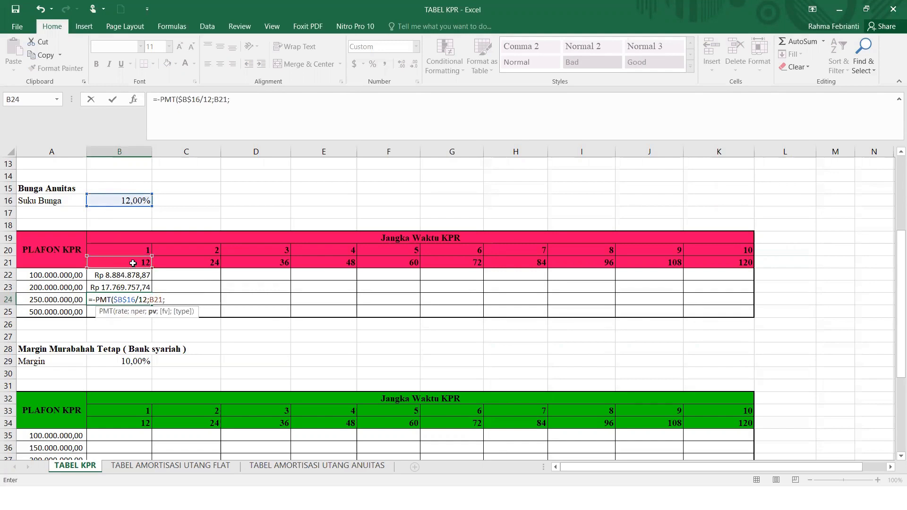
left_click(73, 300)
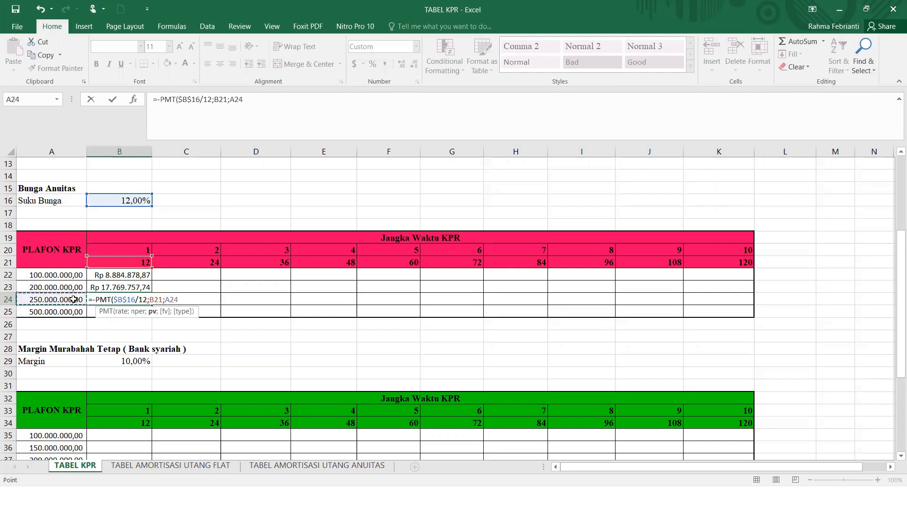
key("F4")
type("0")
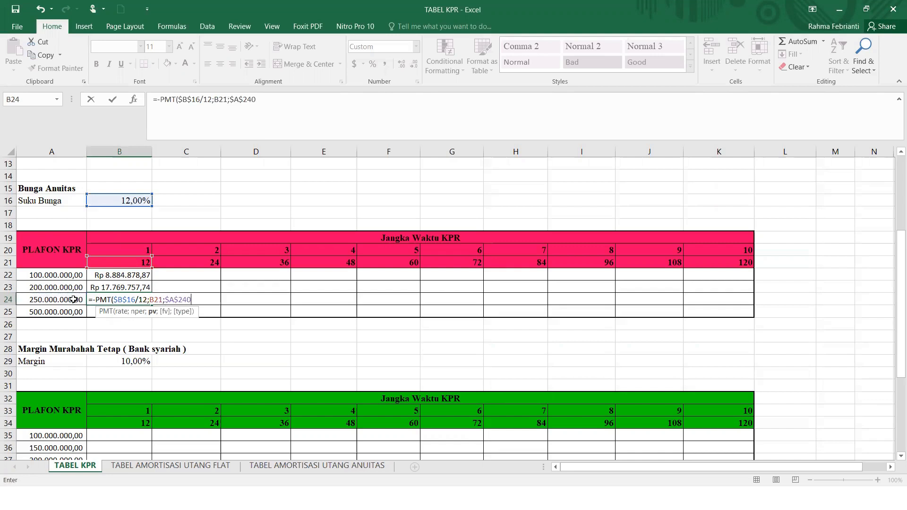
key("BackSpace")
type(";0")
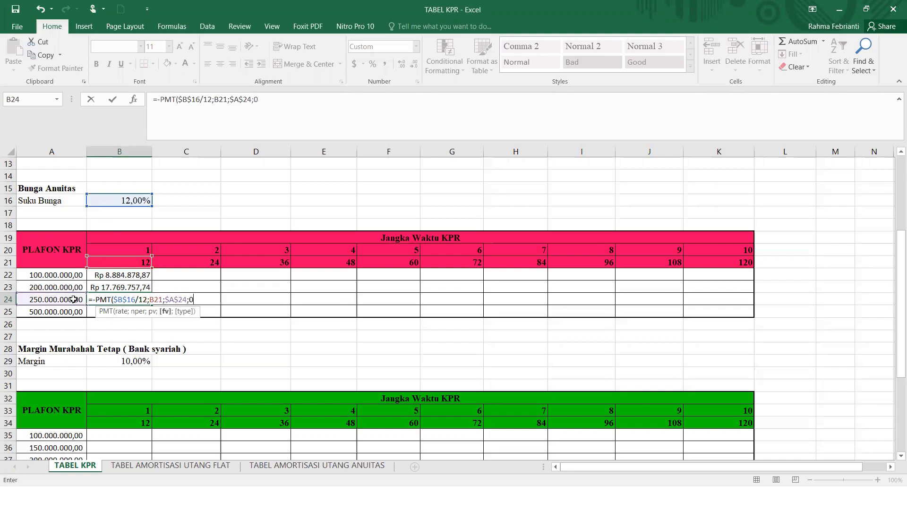
type(";0)")
key("Return")
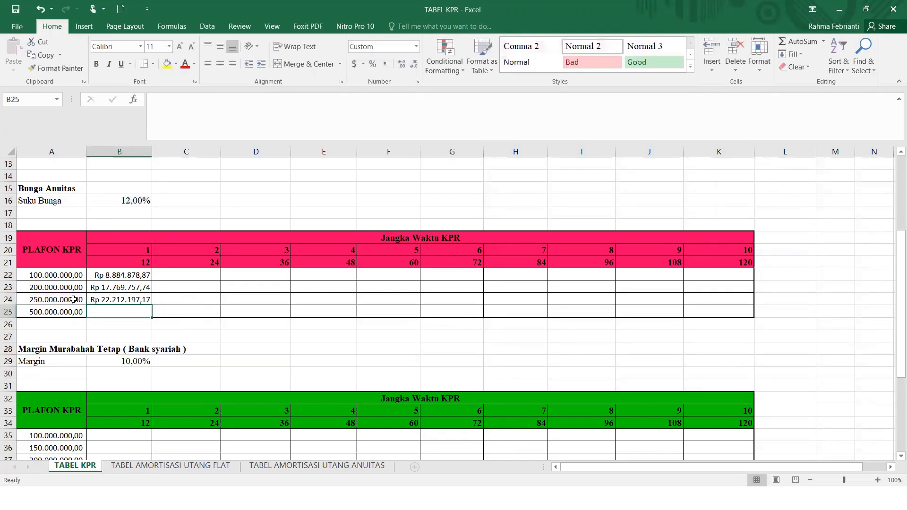
Enter the annuity installment formula =-PMT($B$16/12;$B$21;$A$25;0;0) in cell B25 for the 500.000.000 ceiling
type("=")
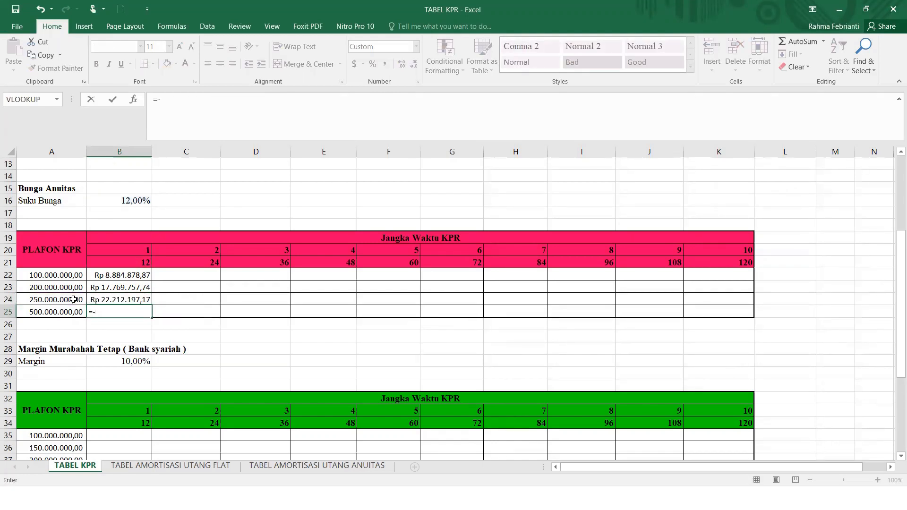
type("-PMT")
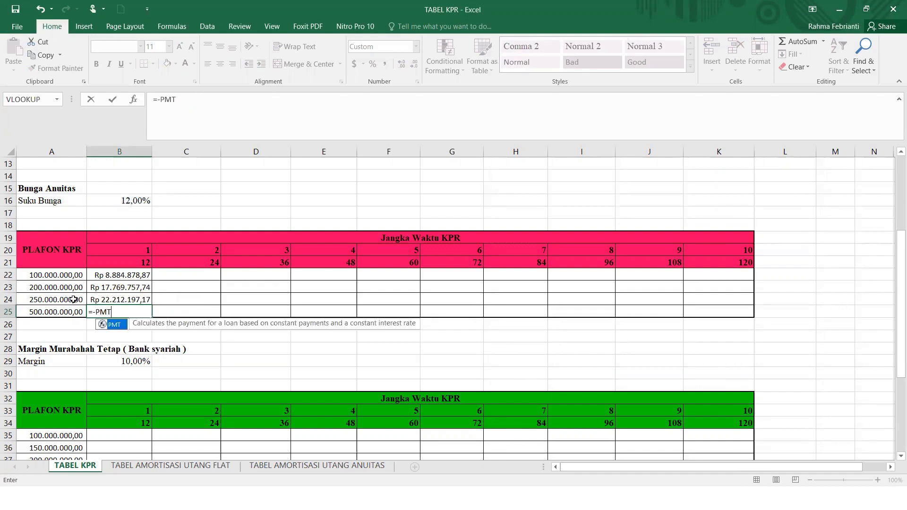
type("(")
left_click(140, 201)
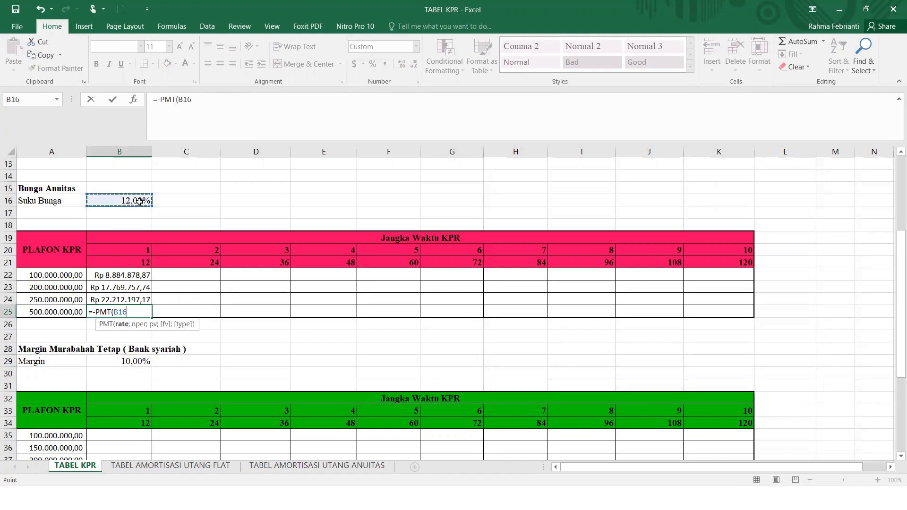
key("F4")
type("/")
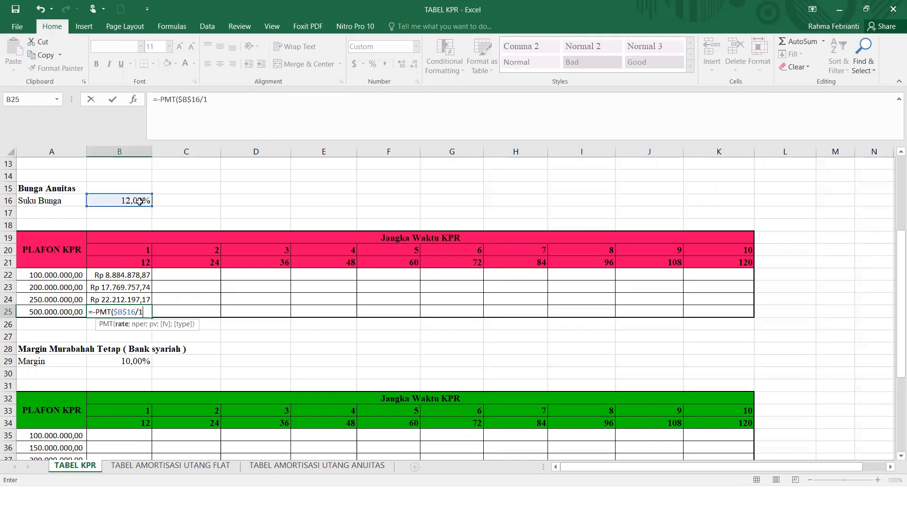
type("12;")
left_click(132, 262)
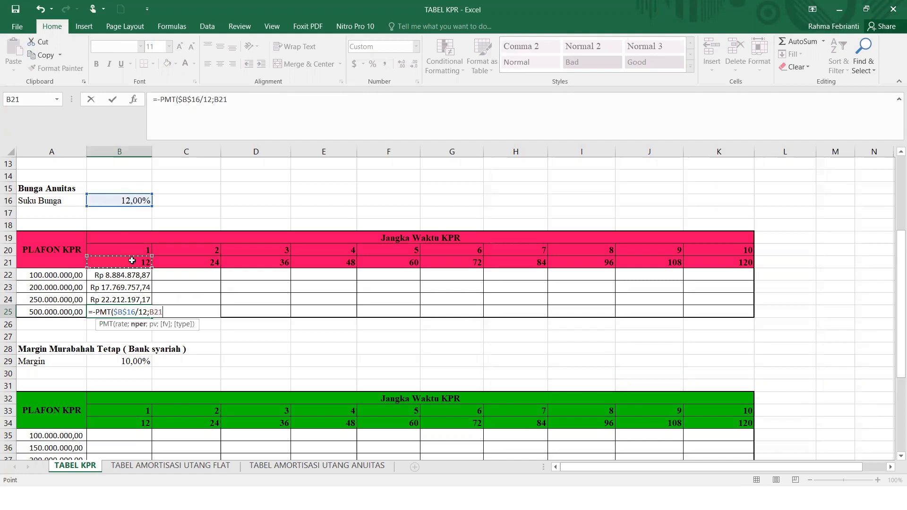
key("F4")
type(";")
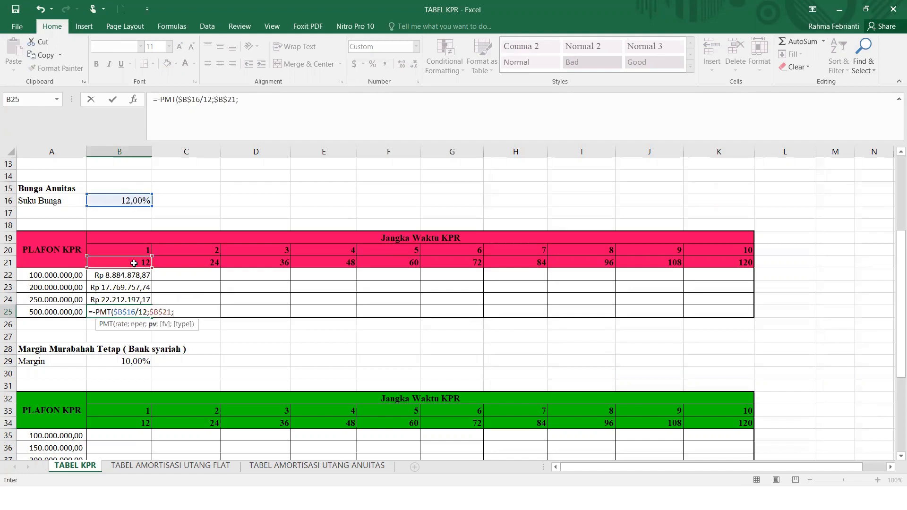
left_click(40, 315)
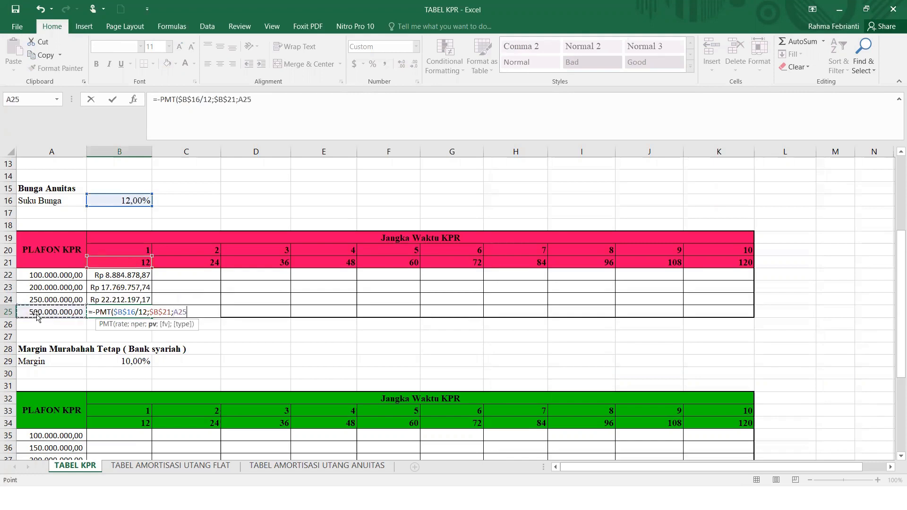
key("F4")
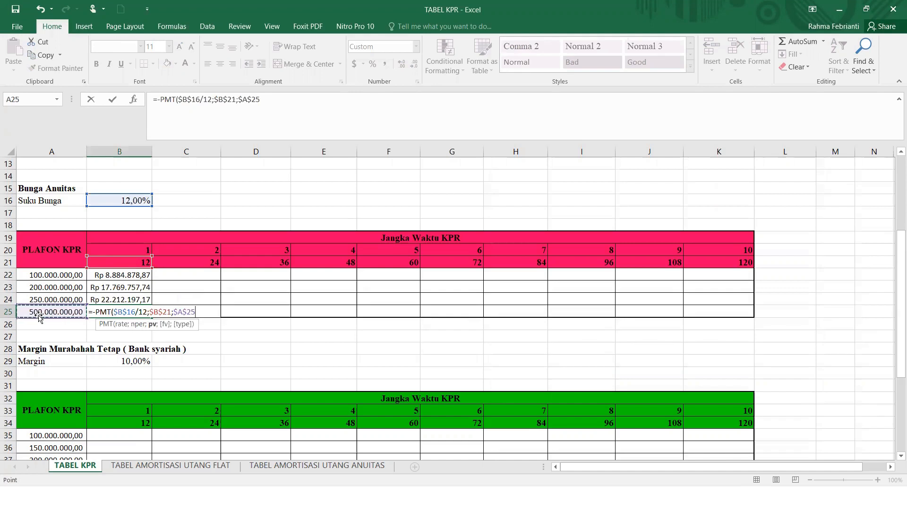
type(";0")
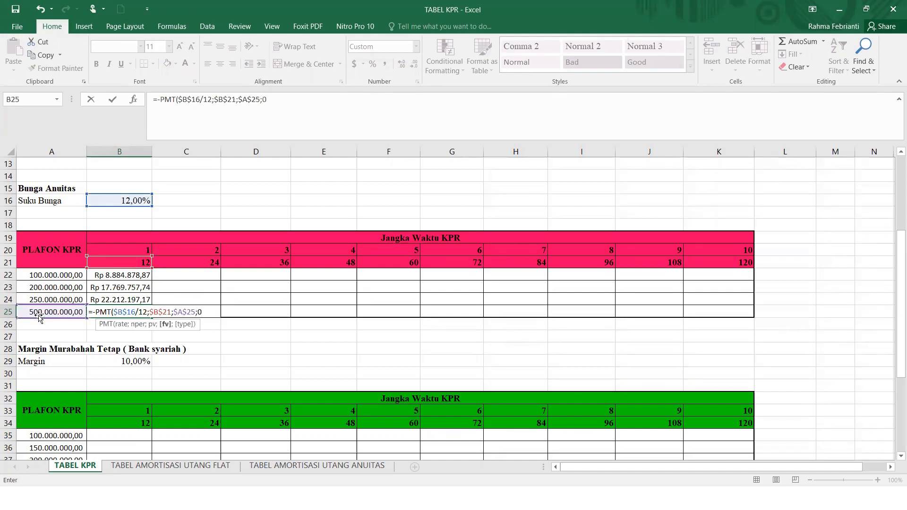
type(";0)")
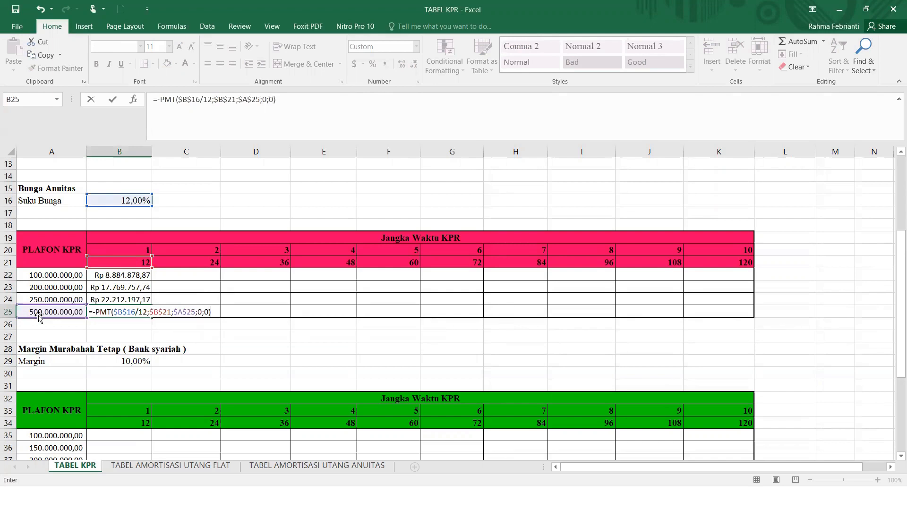
key("Return")
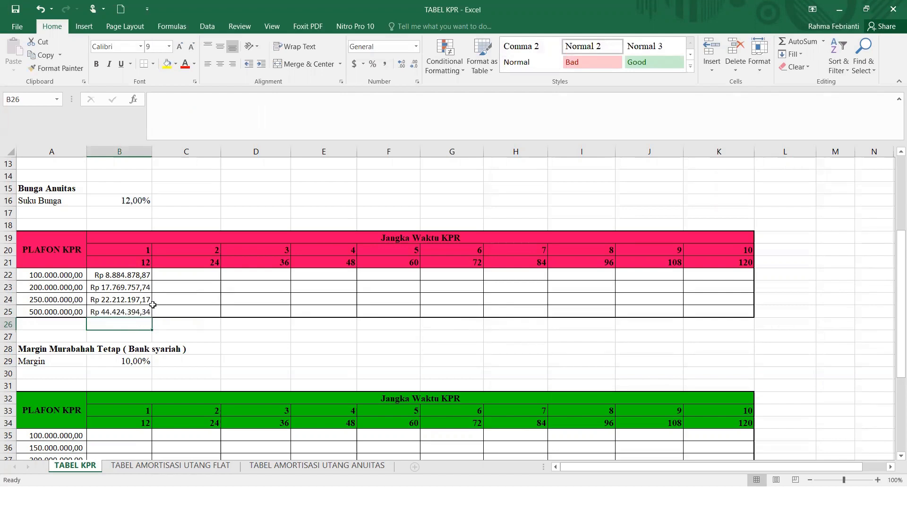
Extend the Bunga Anuitas installment formulas from column B across the Jangka Waktu KPR terms to column K
left_click_drag(118, 276, 734, 301)
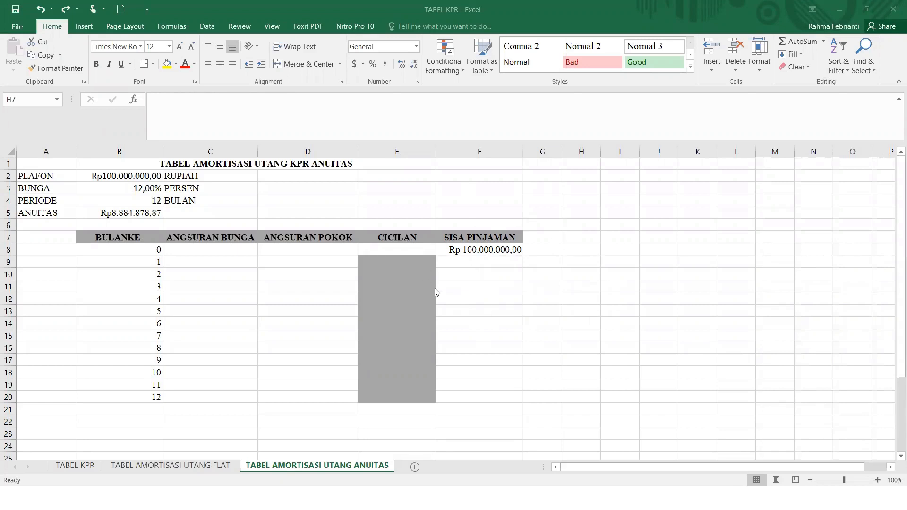
On the TABEL AMORTISASI UTANG ANUITAS sheet, re-enter the ANUITAS formula in cell B5 as =-PMT($B$3/12;B4;$B$2;0;0)
left_click(136, 213)
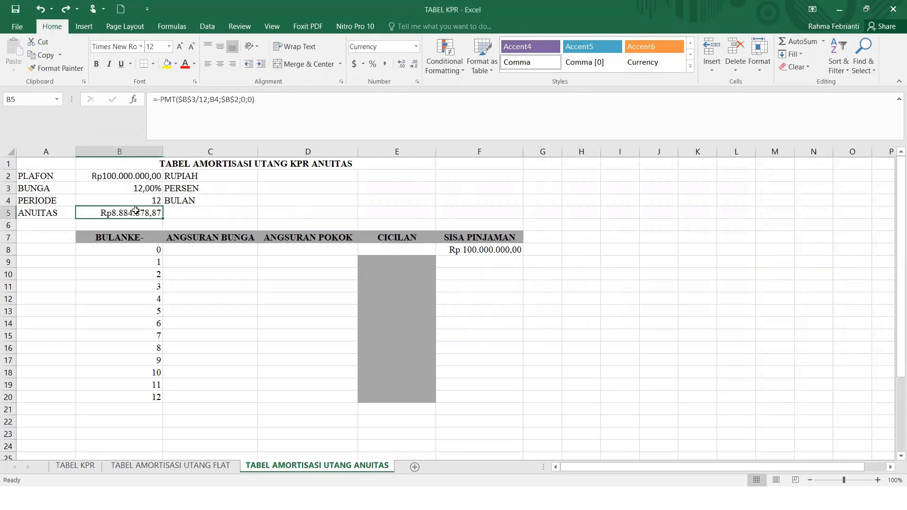
key("BackSpace")
type("=")
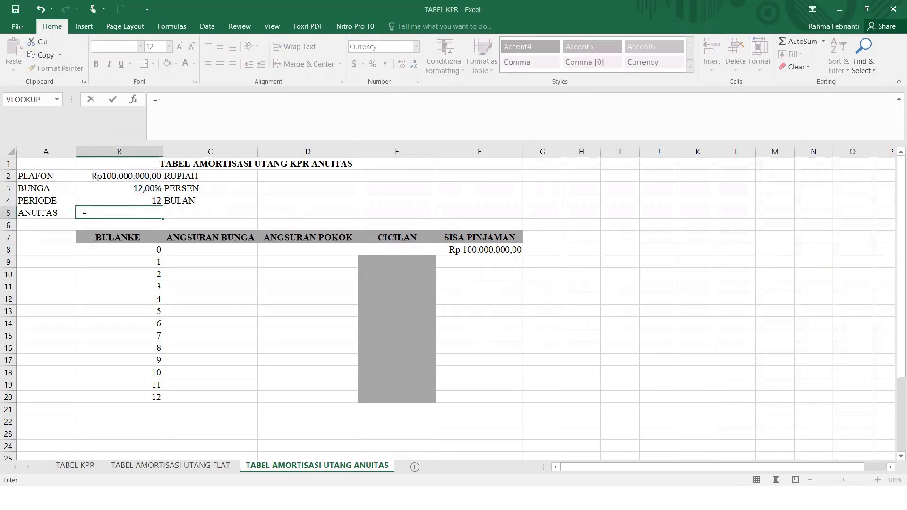
type("-PMT")
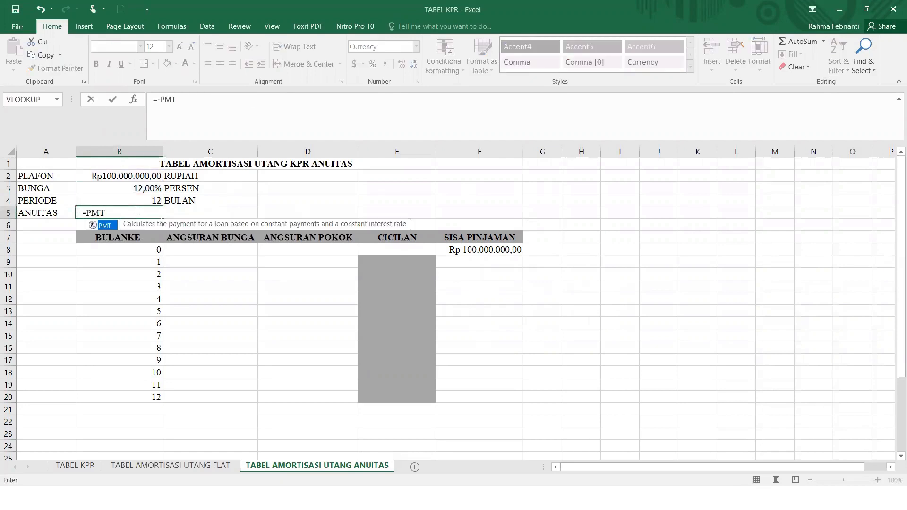
type("(")
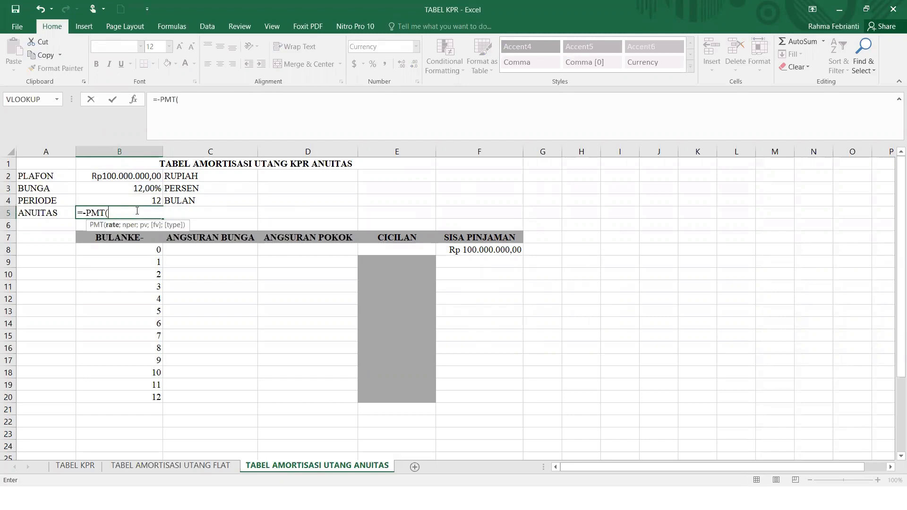
left_click(141, 189)
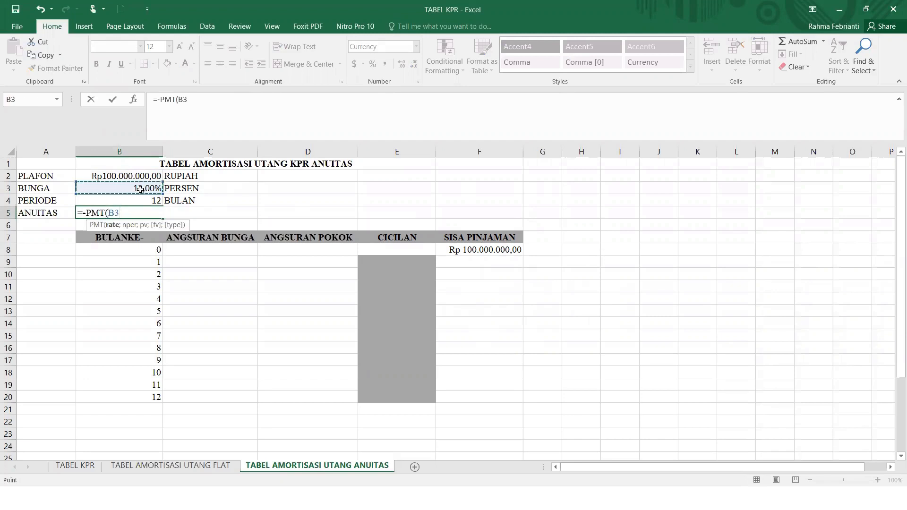
key("F4")
type("/12")
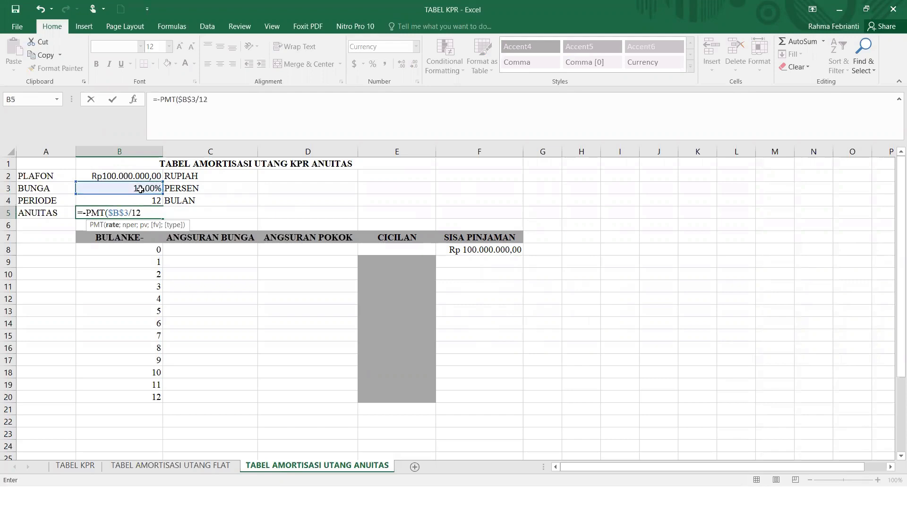
type(";")
left_click(142, 200)
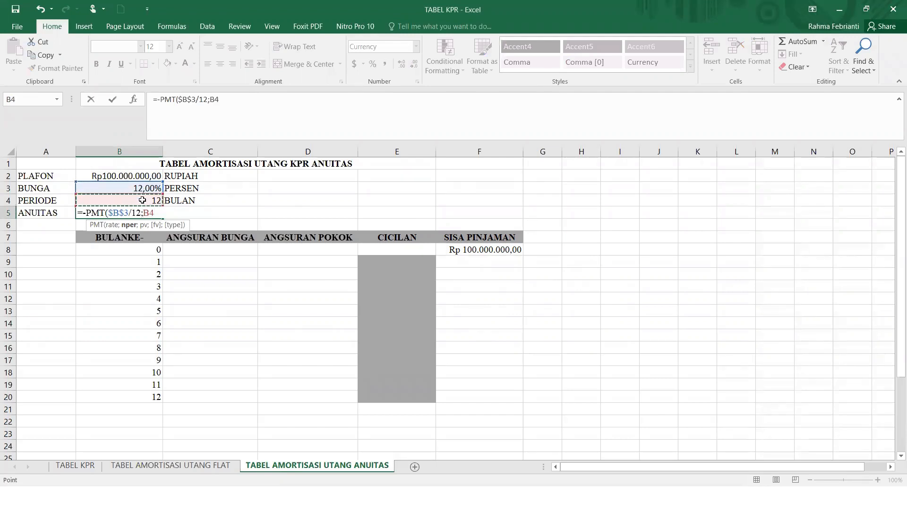
type(";")
left_click(138, 176)
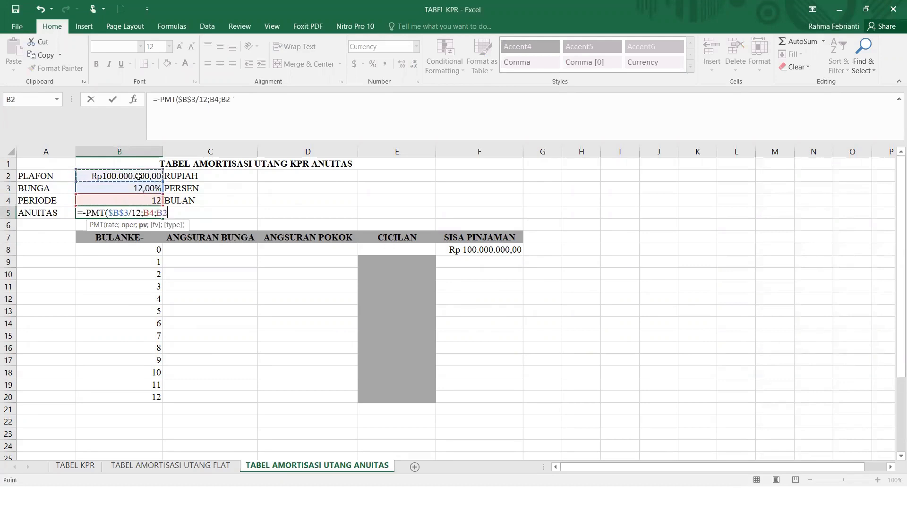
key("F4")
type(";0")
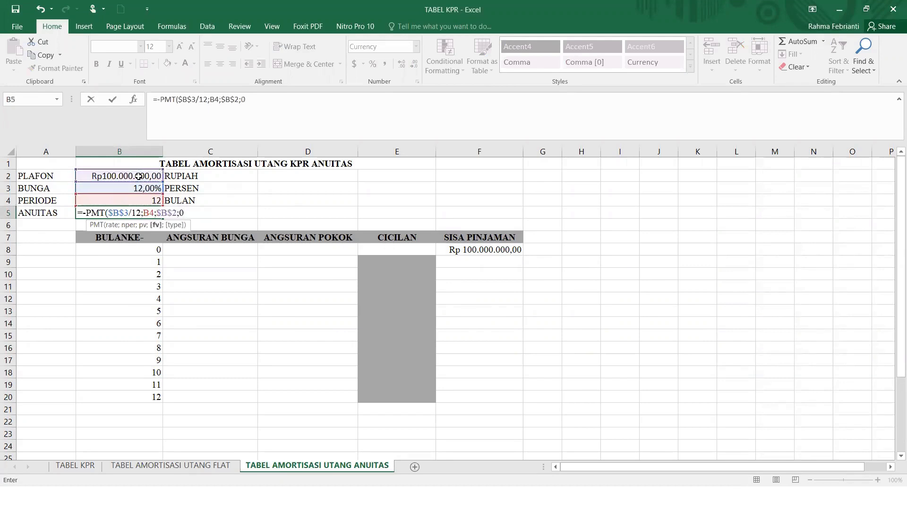
type(";0")
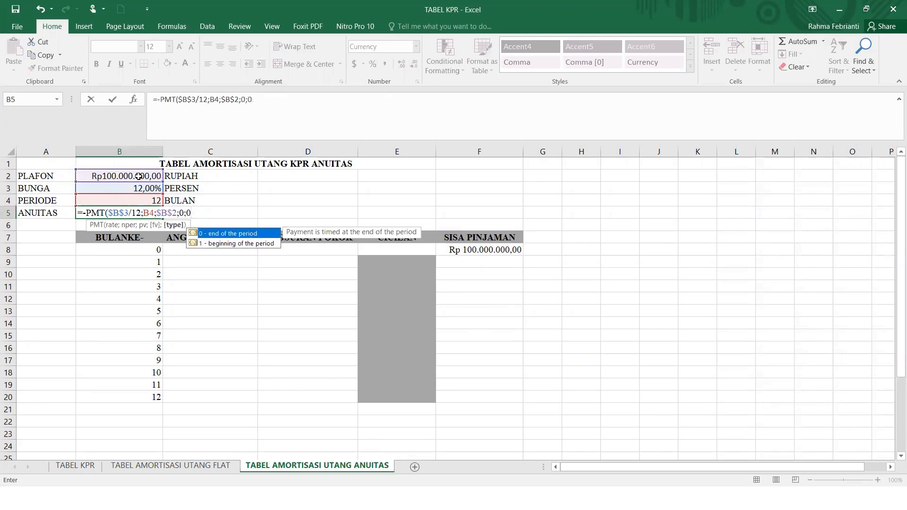
type(")")
key("Return")
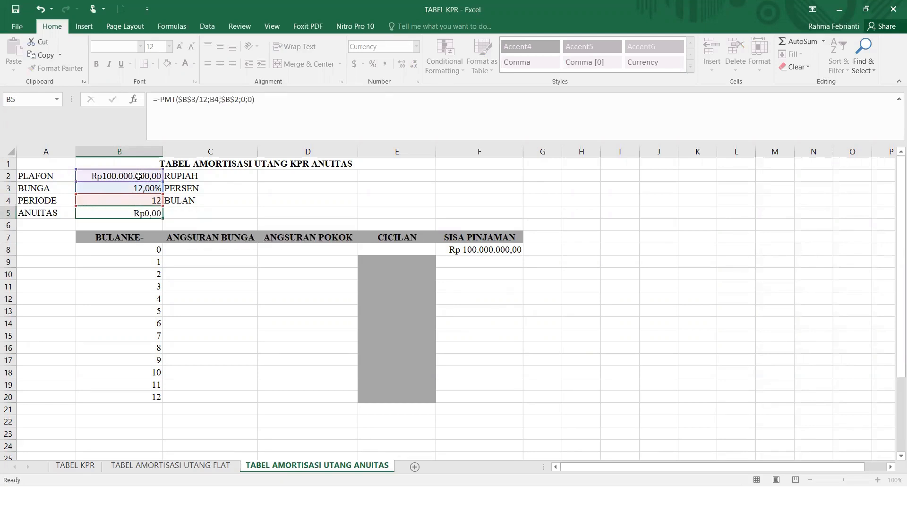
Enter the month 1 ANGSURAN BUNGA formula =F8*$B$3/12 in cell C9
left_click(175, 261)
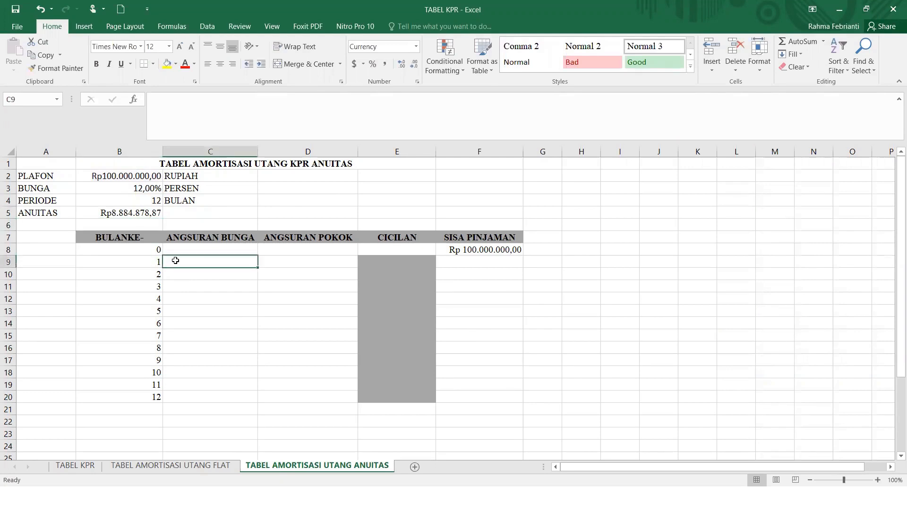
type("=")
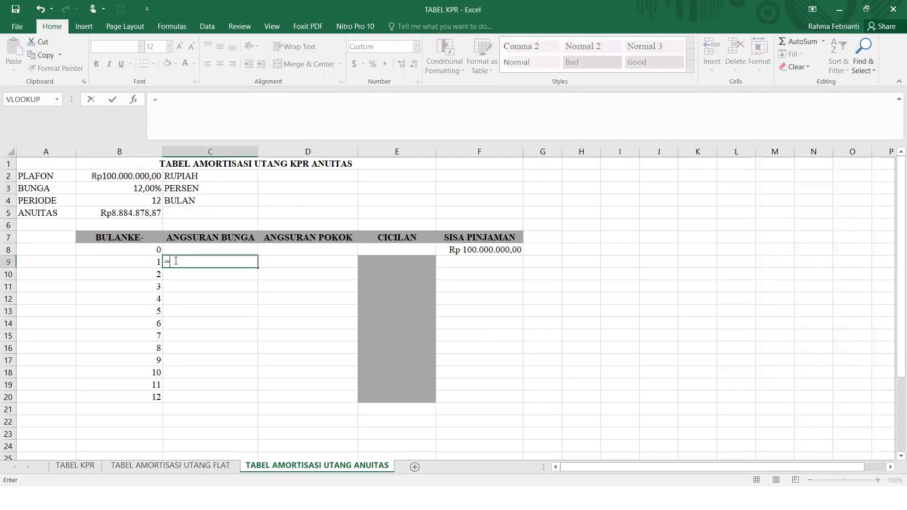
left_click(474, 251)
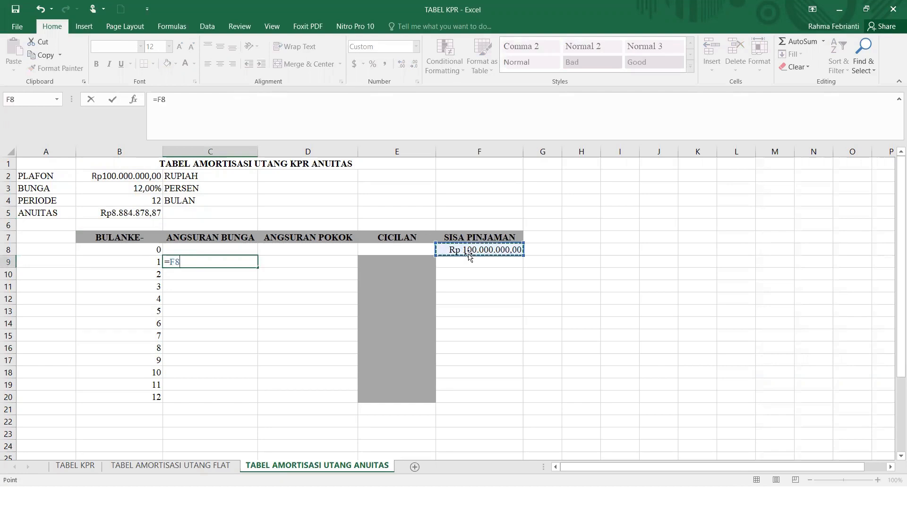
type("*")
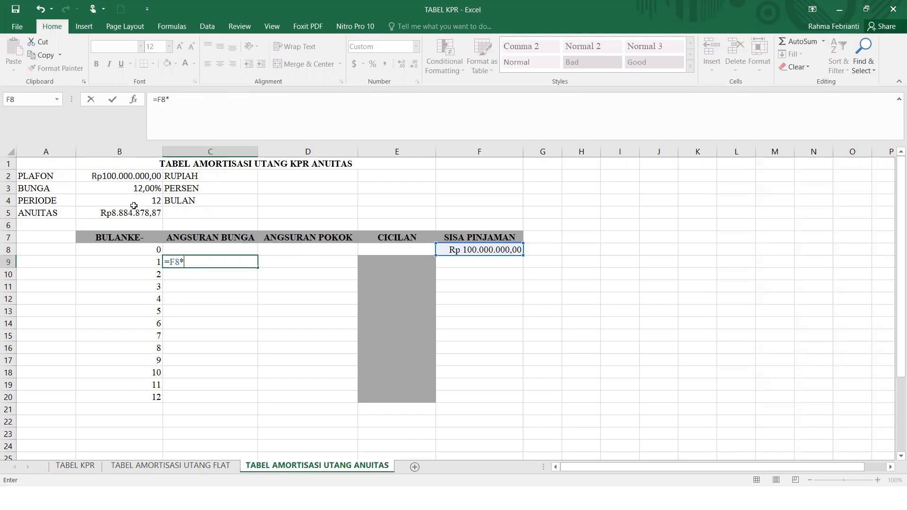
left_click(149, 186)
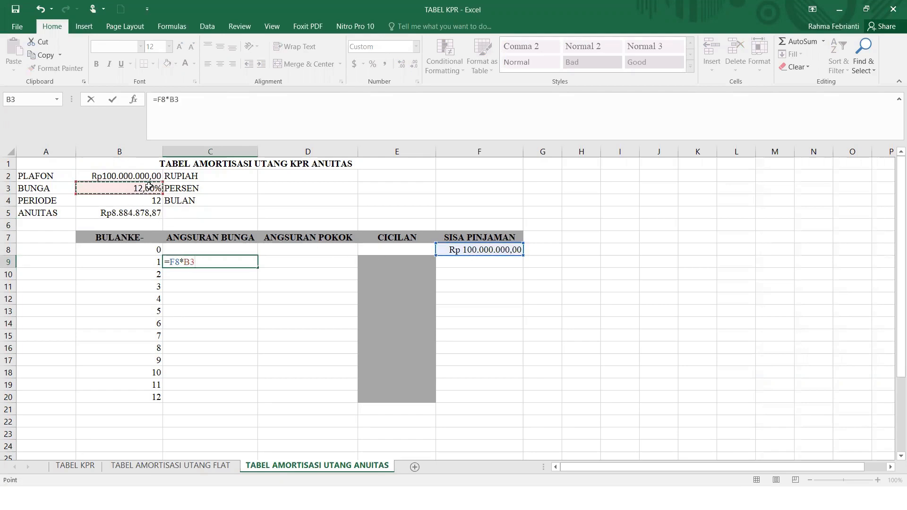
key("F4")
type("/12")
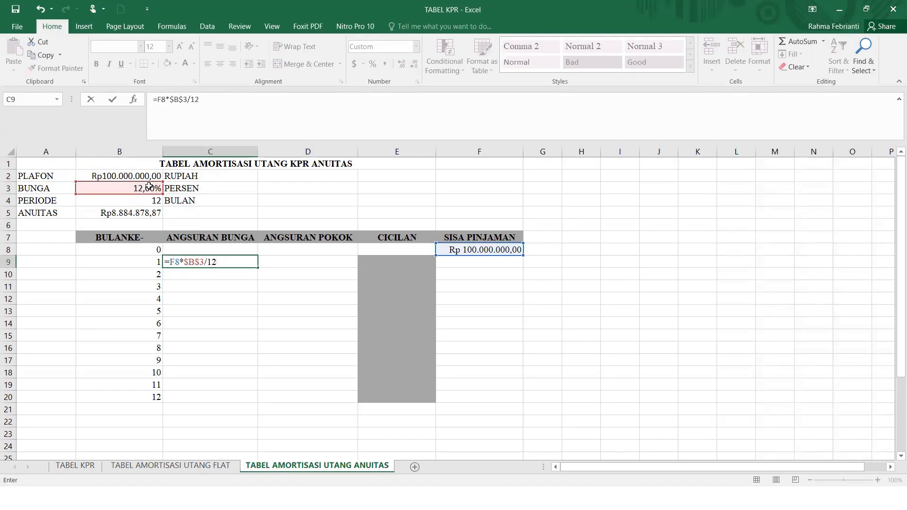
key("Return")
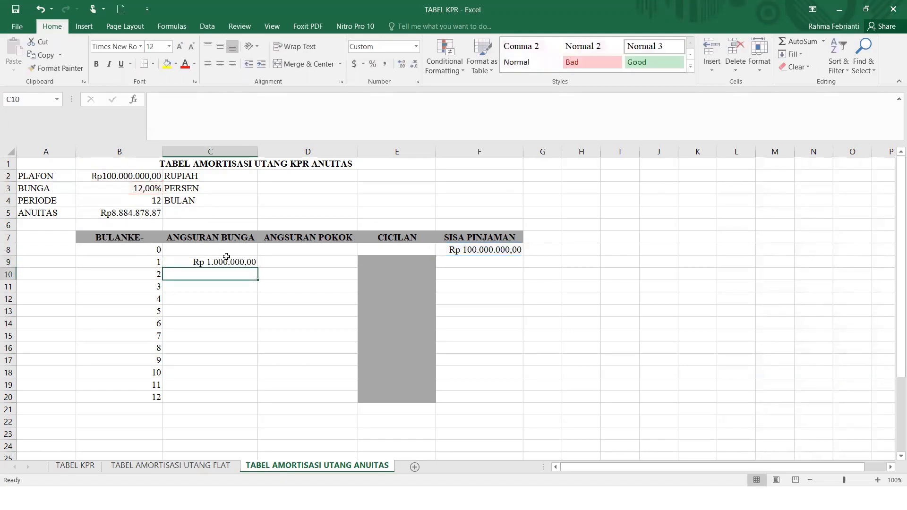
Enter the month 1 ANGSURAN POKOK formula =$B$5-C9 in cell D9
left_click(299, 261)
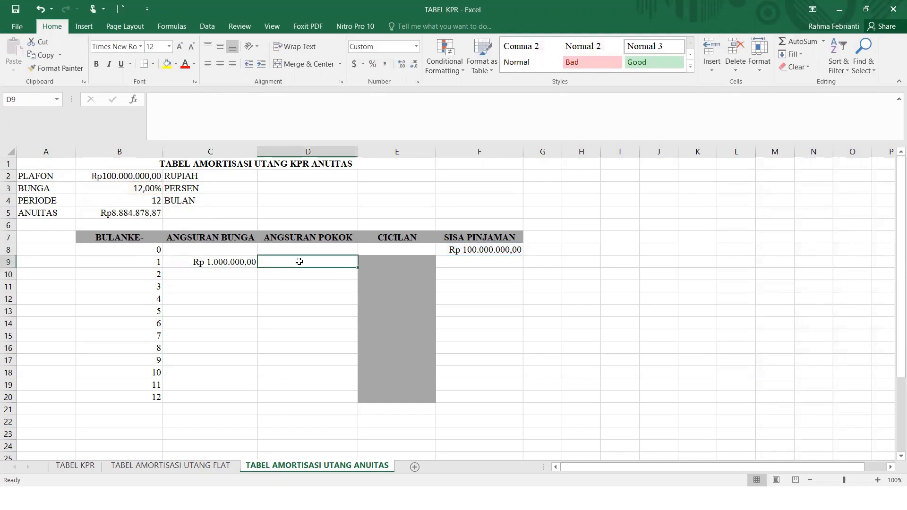
type("=")
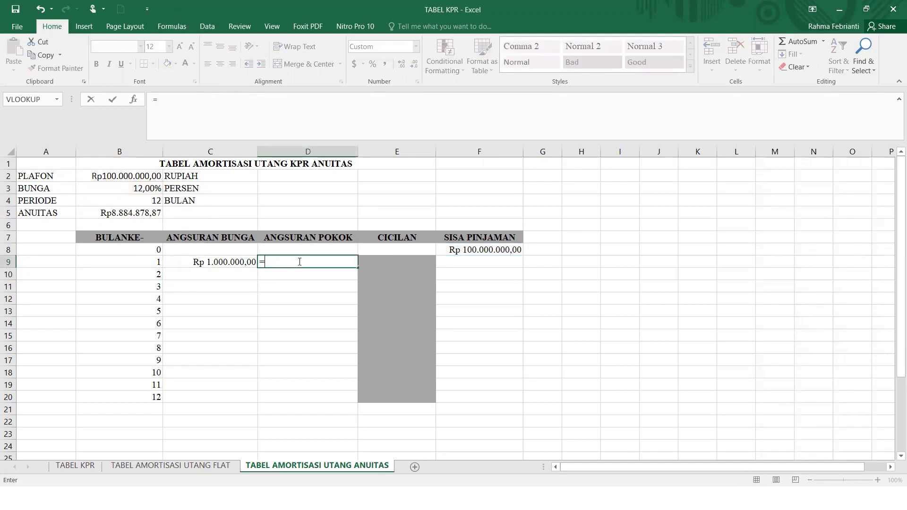
left_click(149, 214)
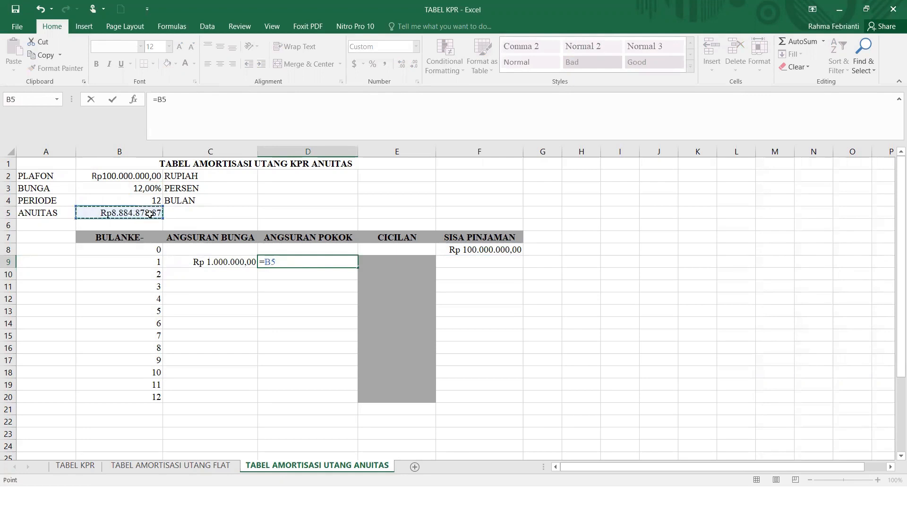
key("F4")
type("-")
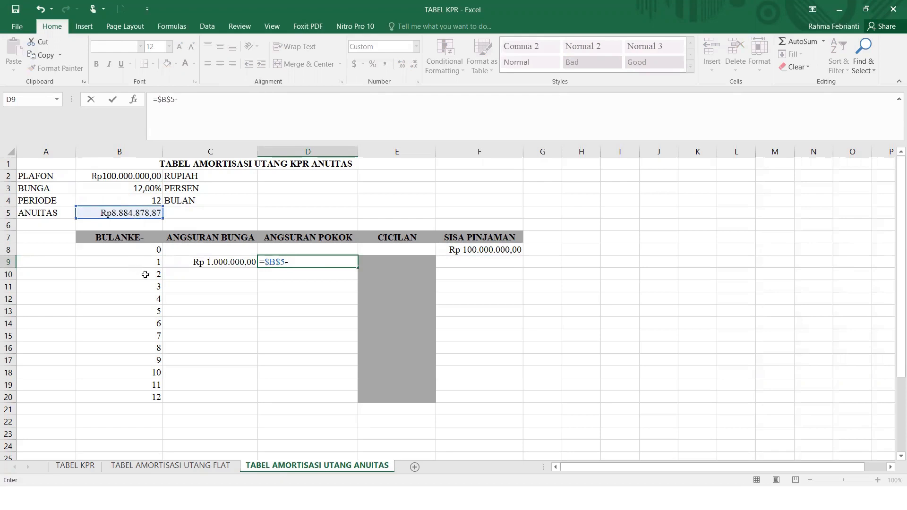
left_click(174, 263)
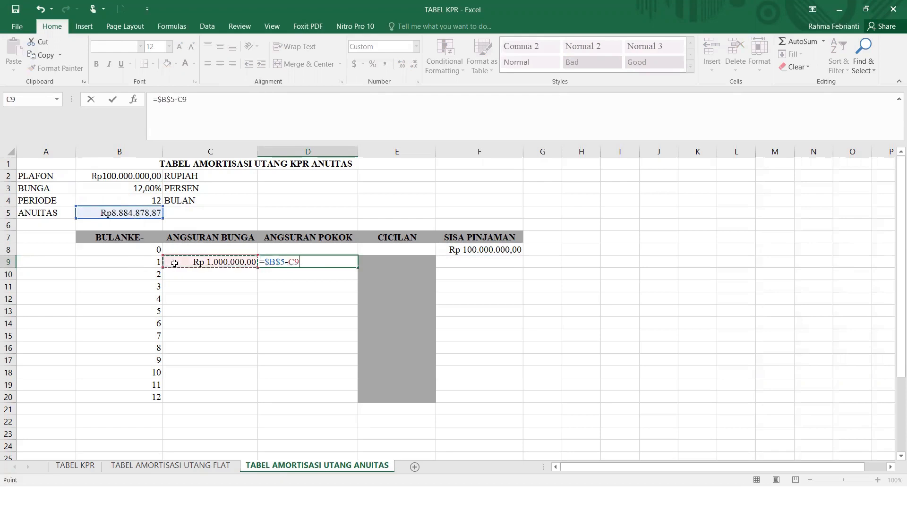
key("Return")
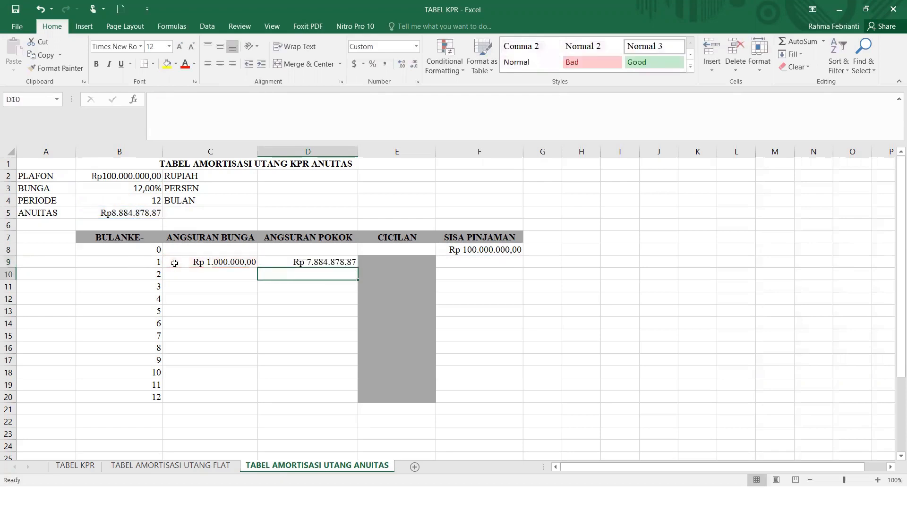
Enter the month 1 CICILAN formula =D9+C9 in cell E9
left_click(399, 259)
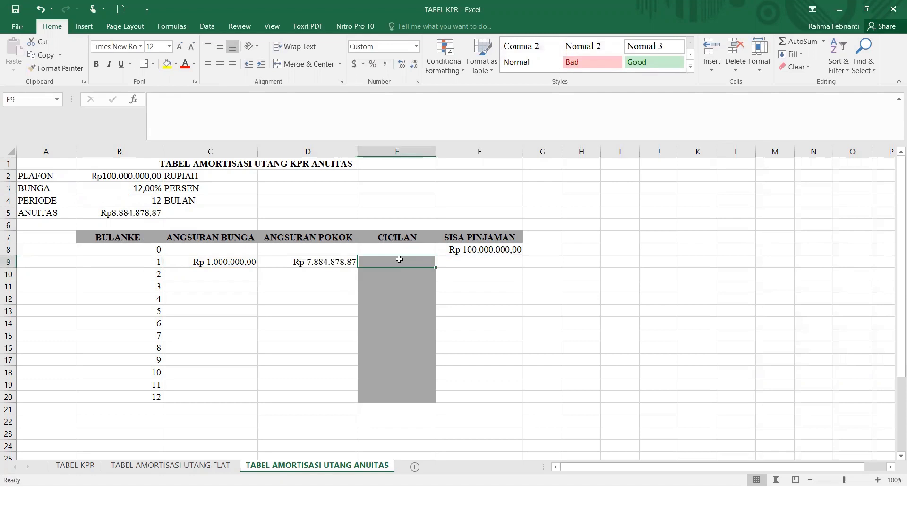
type("=")
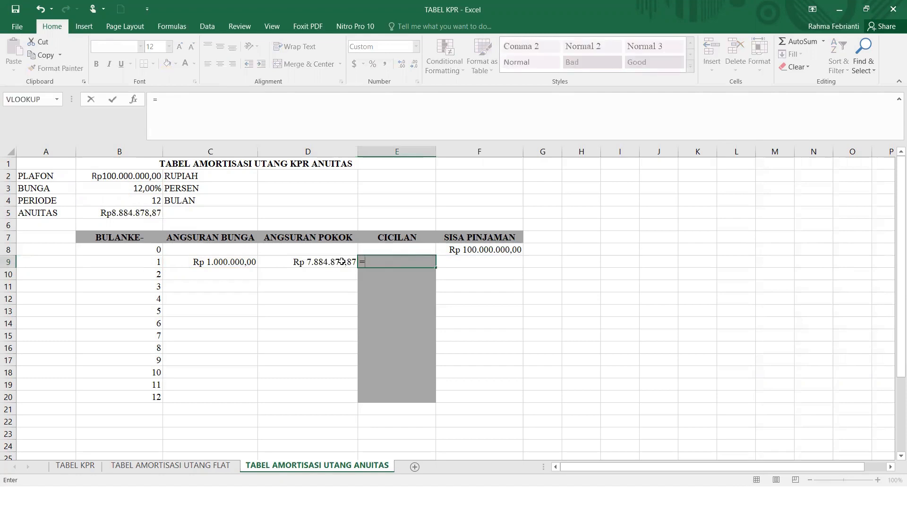
left_click(323, 262)
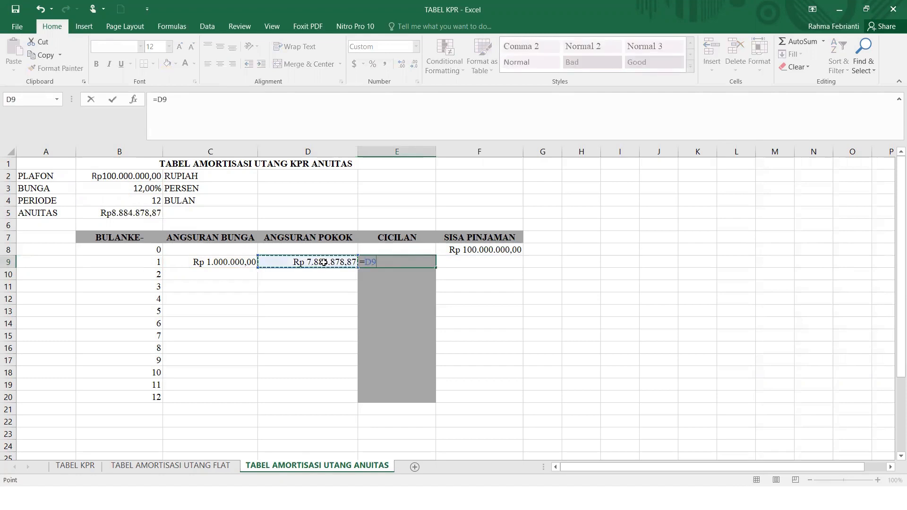
type("+")
left_click(238, 262)
key("Return")
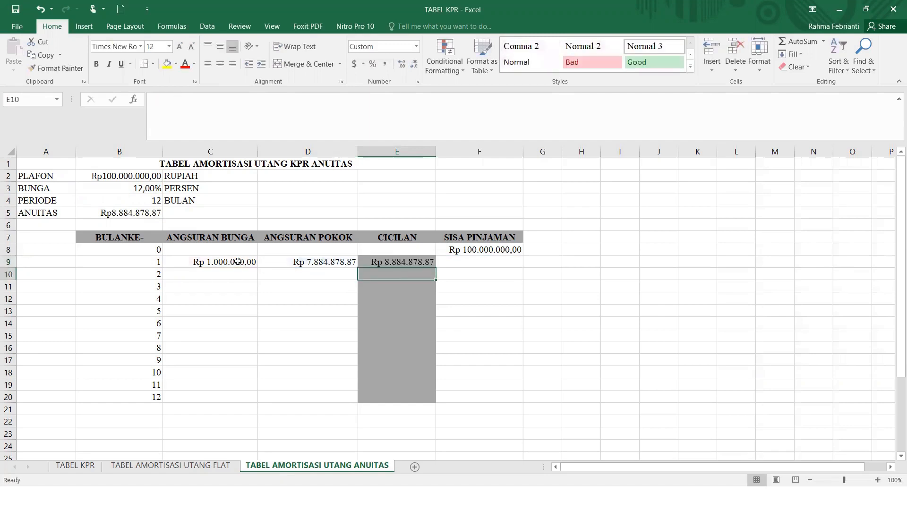
Enter the SISA PINJAMAN formula =F8-D9 in cell F9, and fill the C9:F9 formulas down to month 12 in row 20
left_click(502, 262)
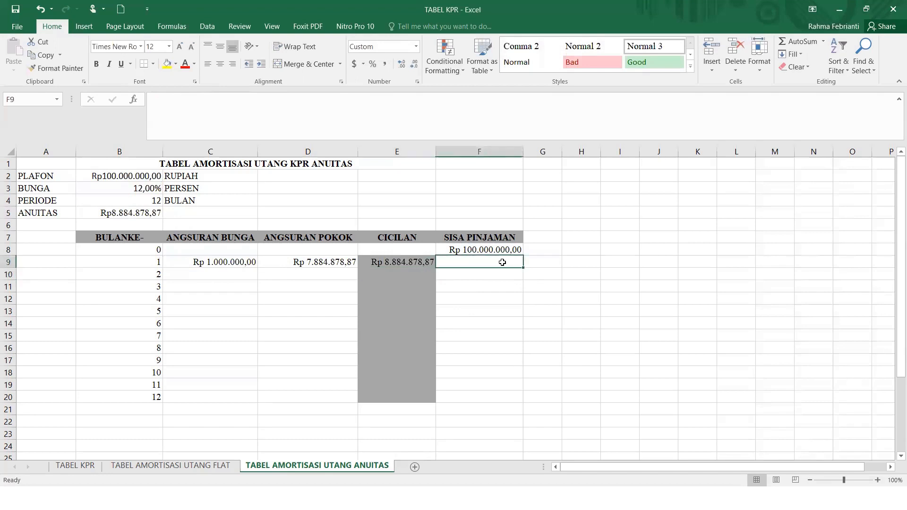
type("=")
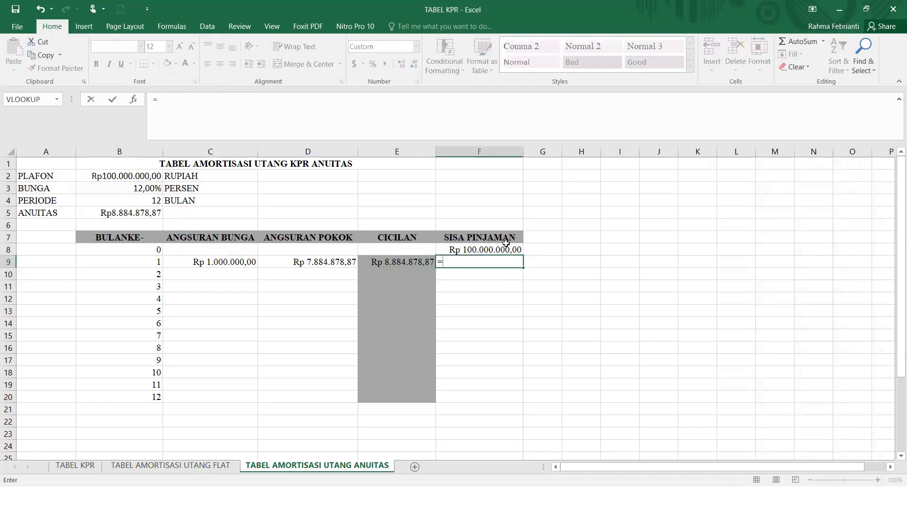
left_click(502, 250)
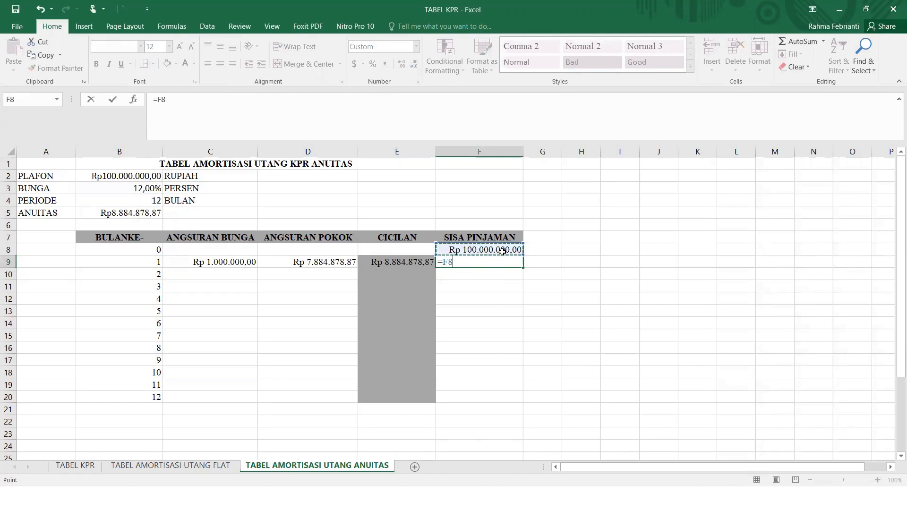
type("-")
left_click(348, 264)
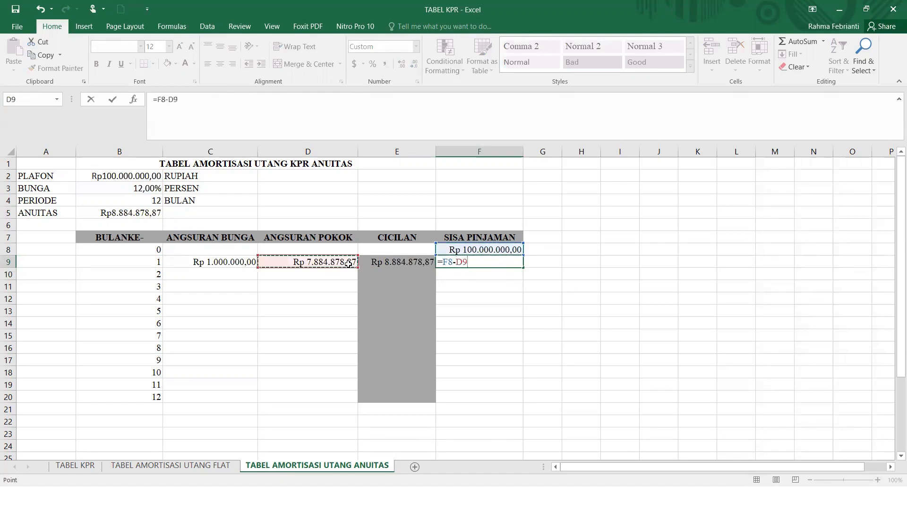
key("Return")
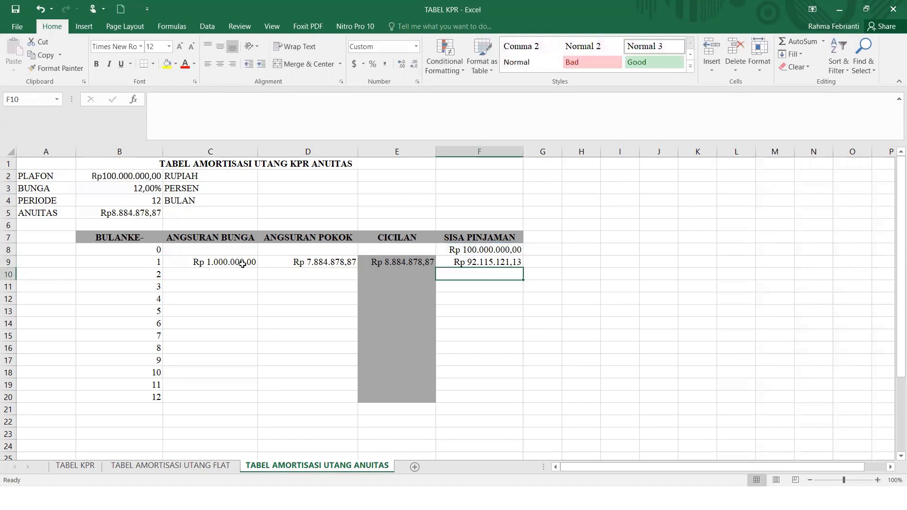
left_click_drag(231, 266, 465, 263)
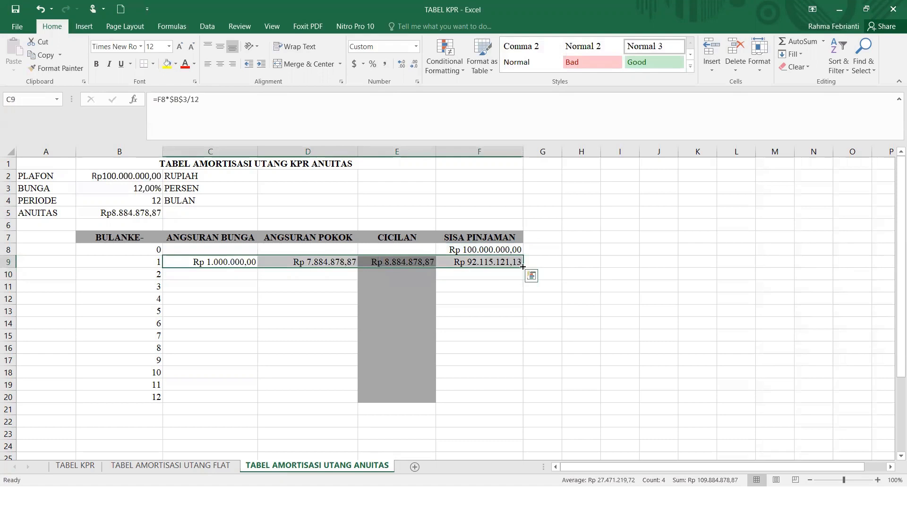
left_click_drag(523, 268, 486, 408)
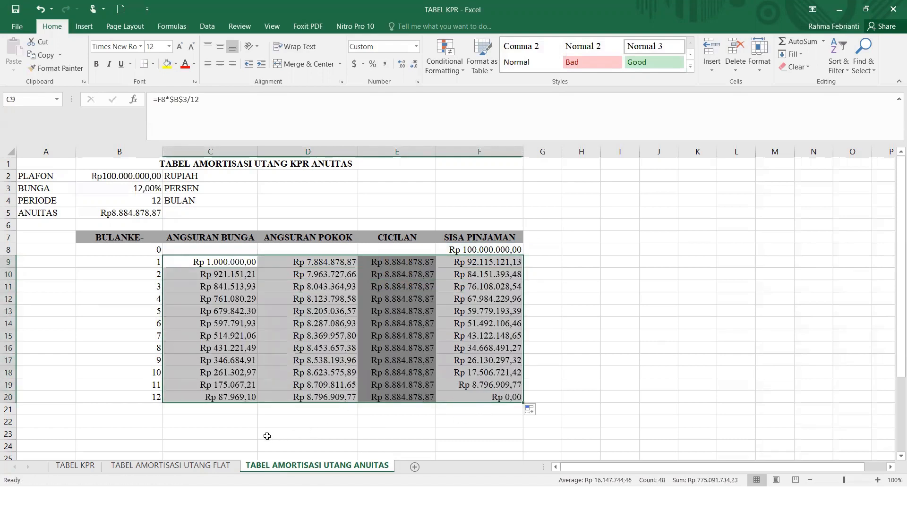
Total the ANGSURAN BUNGA column with =SUM(C9:C20) in cell C22, and extend the total across to E22
left_click(202, 421)
type("=")
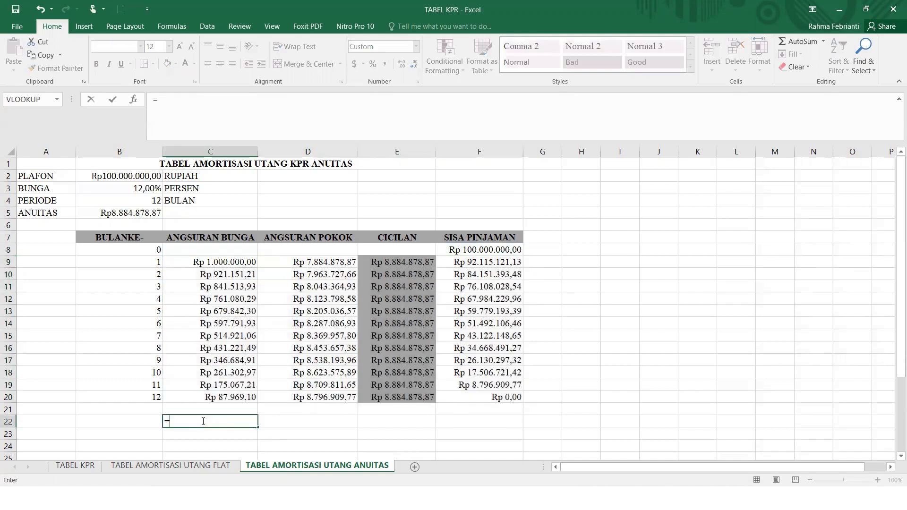
type("SUM")
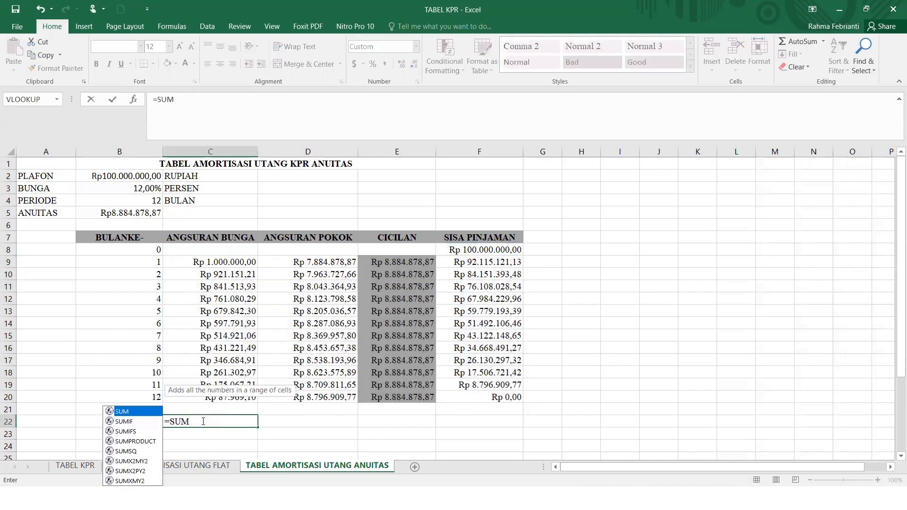
type("(")
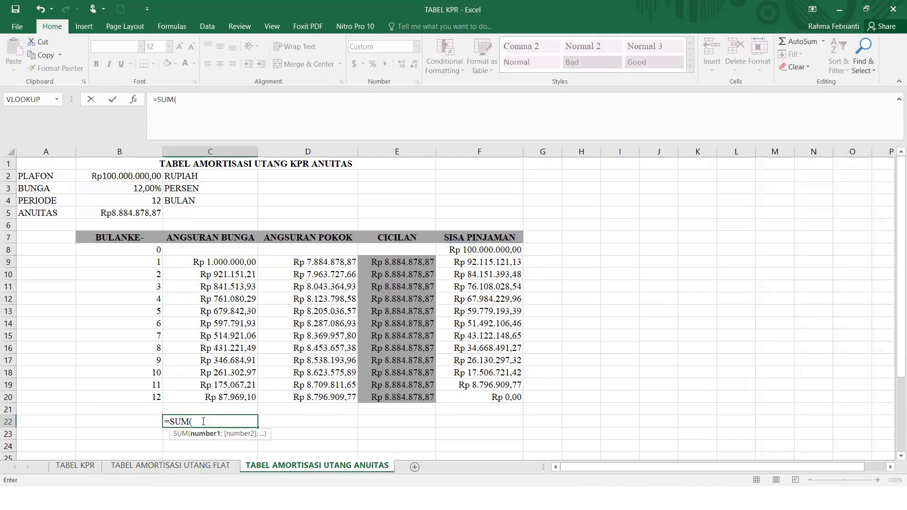
left_click(239, 262)
left_click(225, 398, "shift")
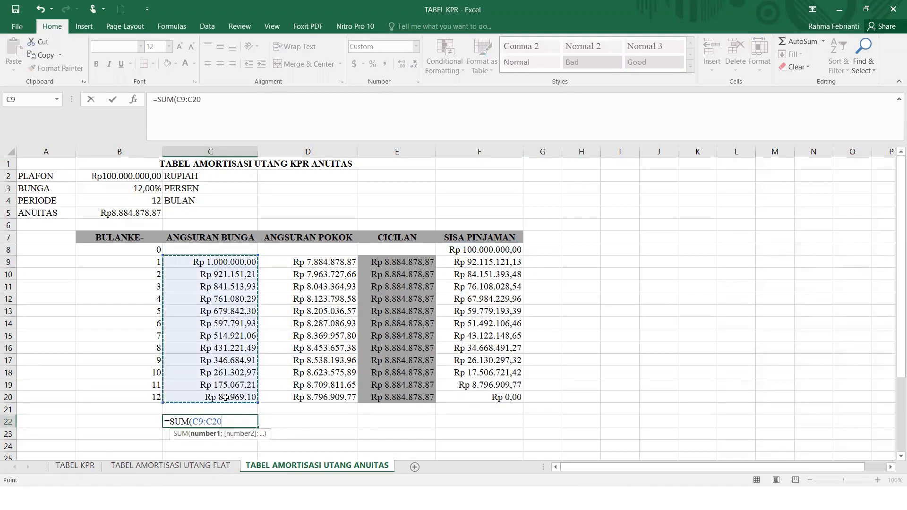
type(")")
key("ctrl+Return")
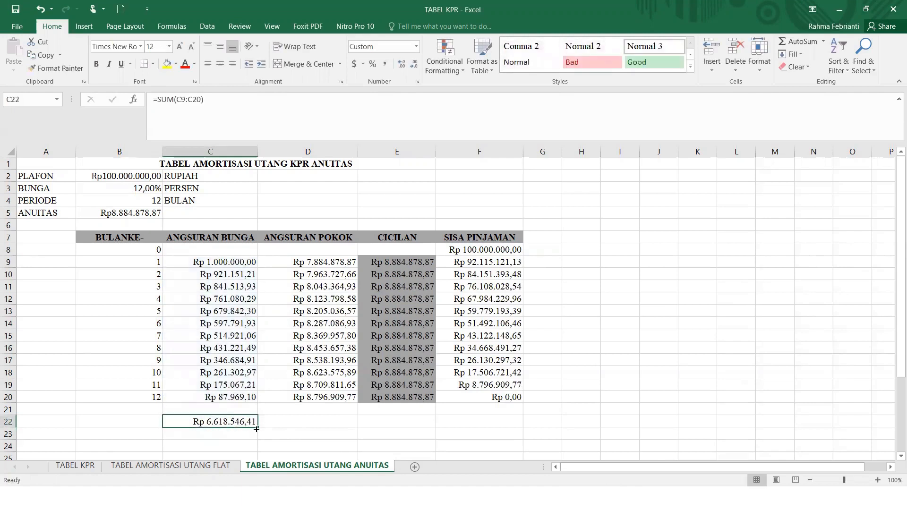
left_click_drag(257, 428, 409, 423)
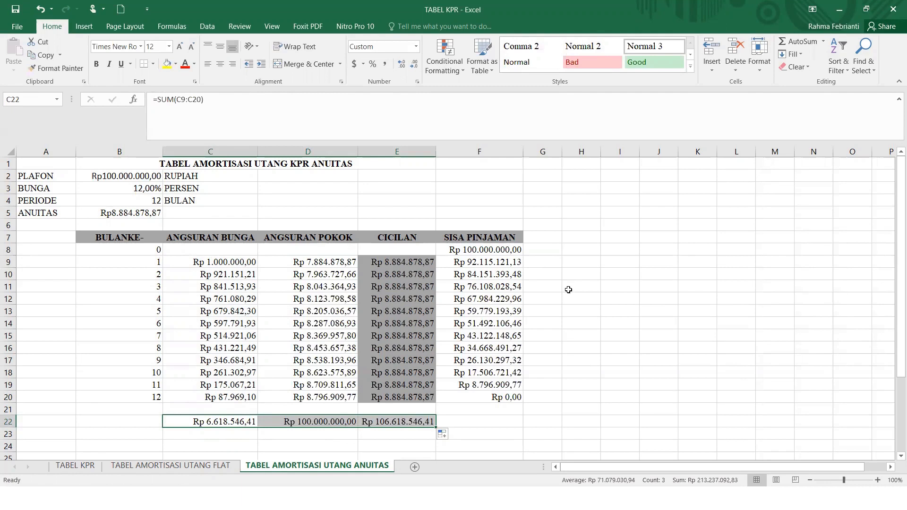
left_click(245, 423)
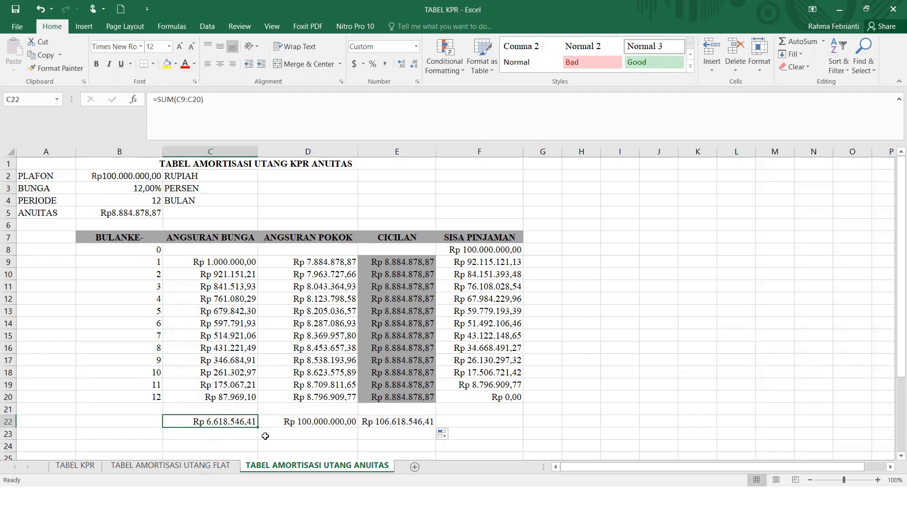
left_click(307, 422)
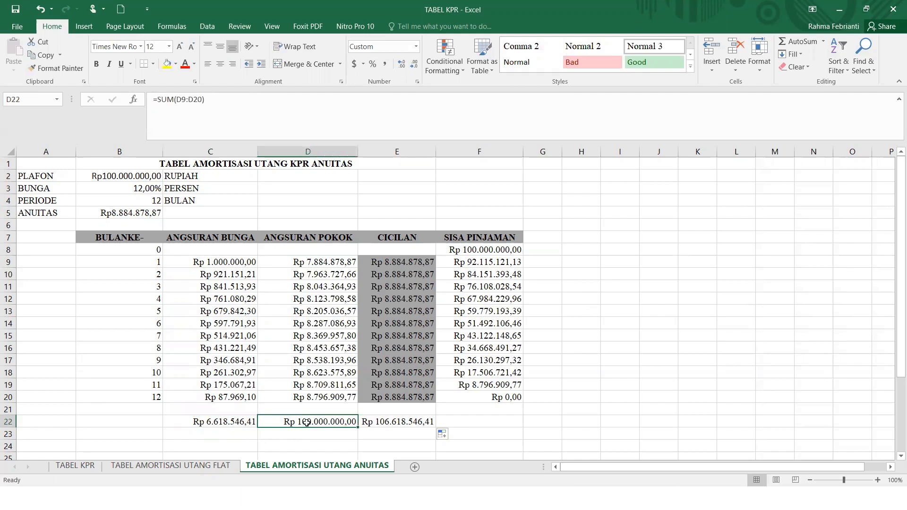
left_click(377, 424)
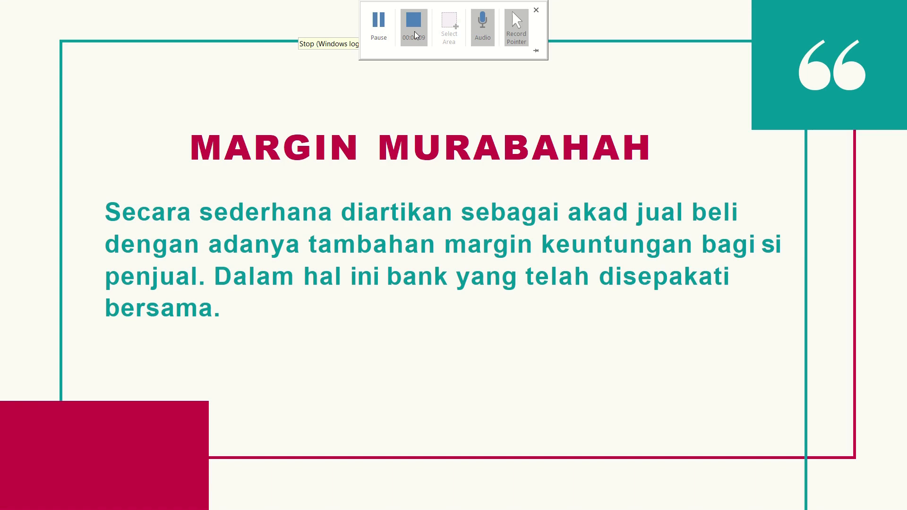
left_click(415, 36)
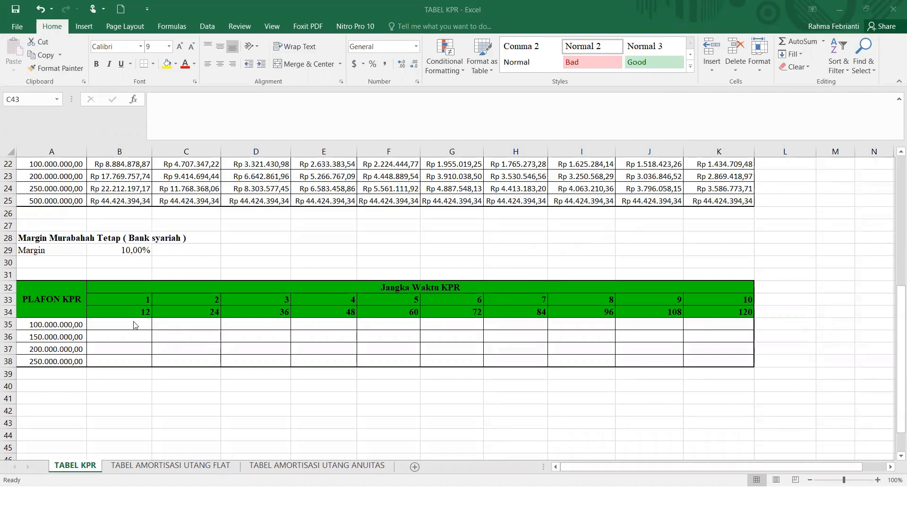
Enter the Murabahah installment formula =-PMT($B$29/12;B34;$A$35;0;0) in cell B35 for the 100.000.000 ceiling over 12 months
left_click(134, 325)
type("=")
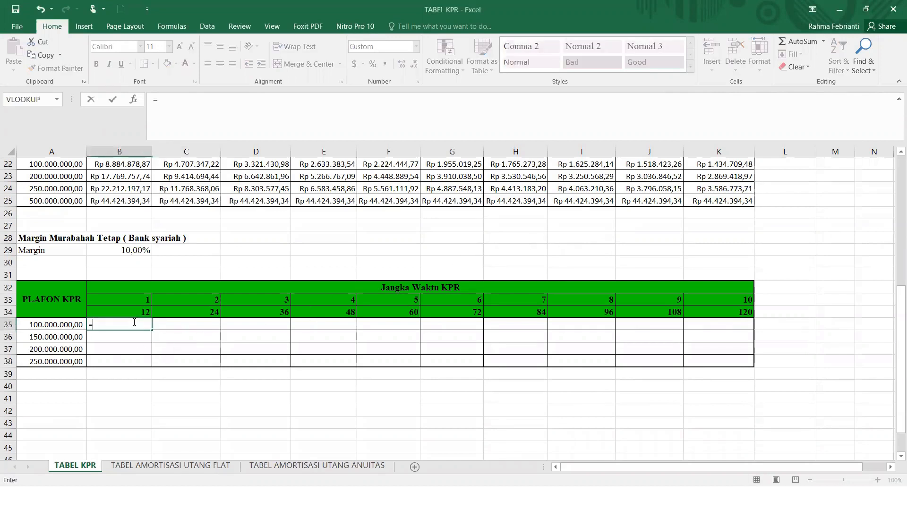
type("-PMT")
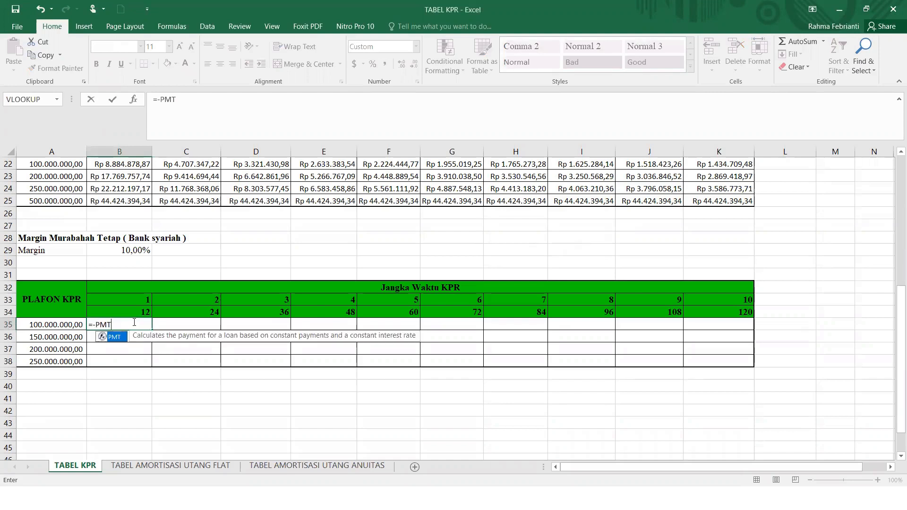
type("(")
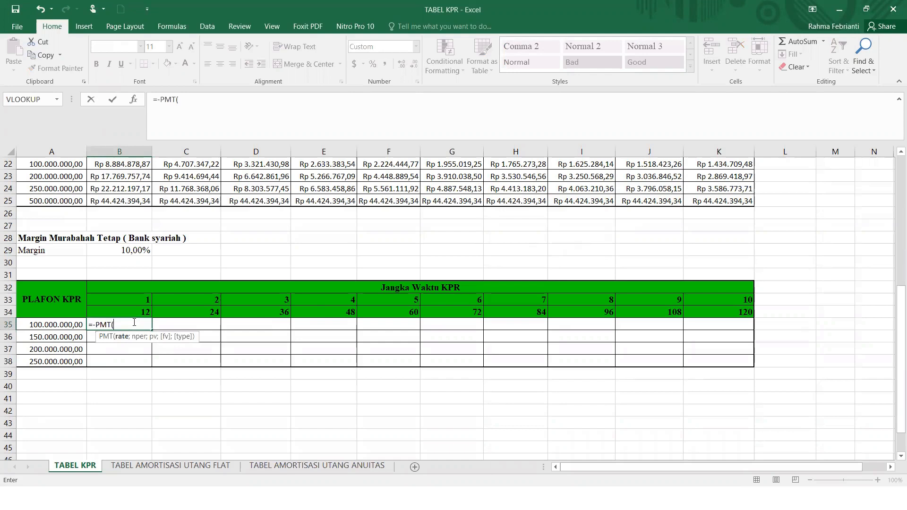
left_click(131, 250)
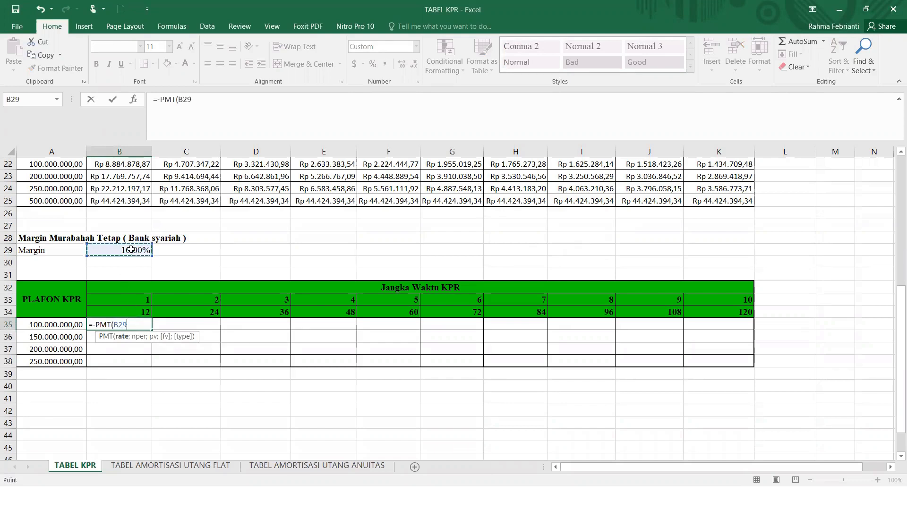
key("F4")
type("/")
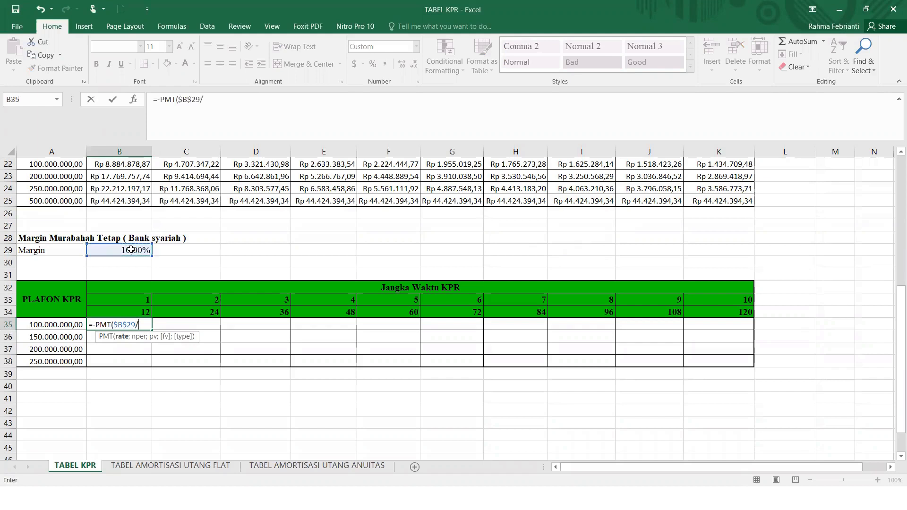
type("12;")
left_click(145, 311)
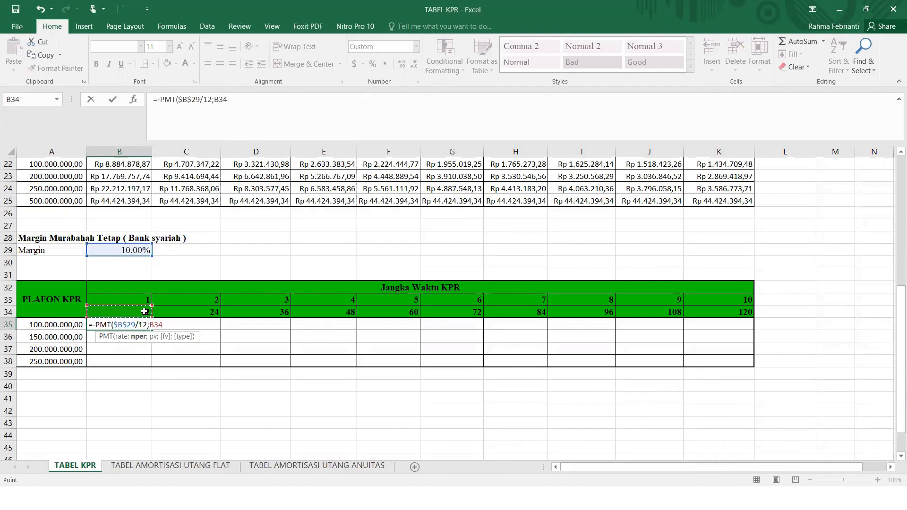
type(";")
left_click(72, 324)
key("F4")
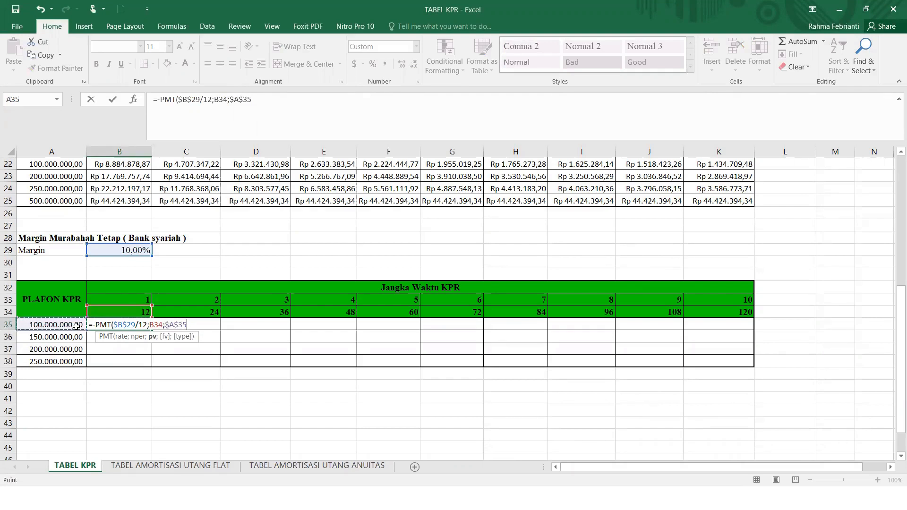
type(";0")
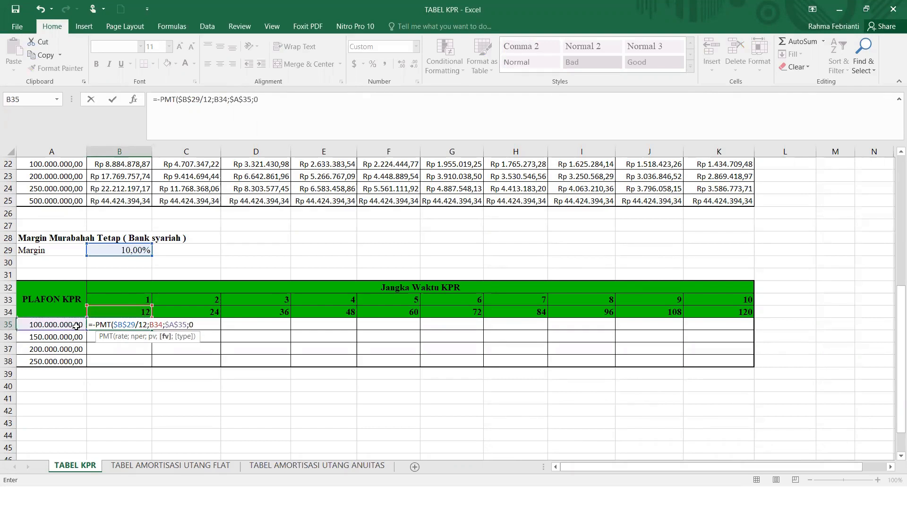
type(";0")
type(")")
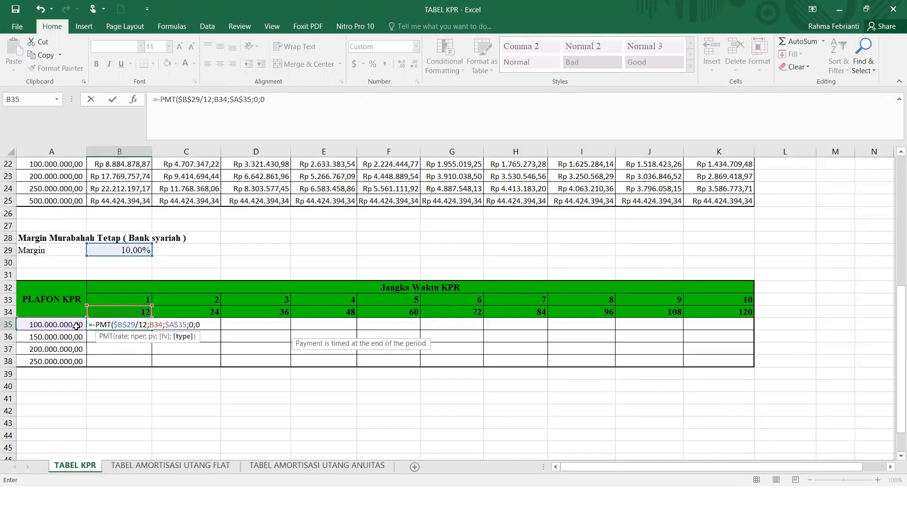
key("Return")
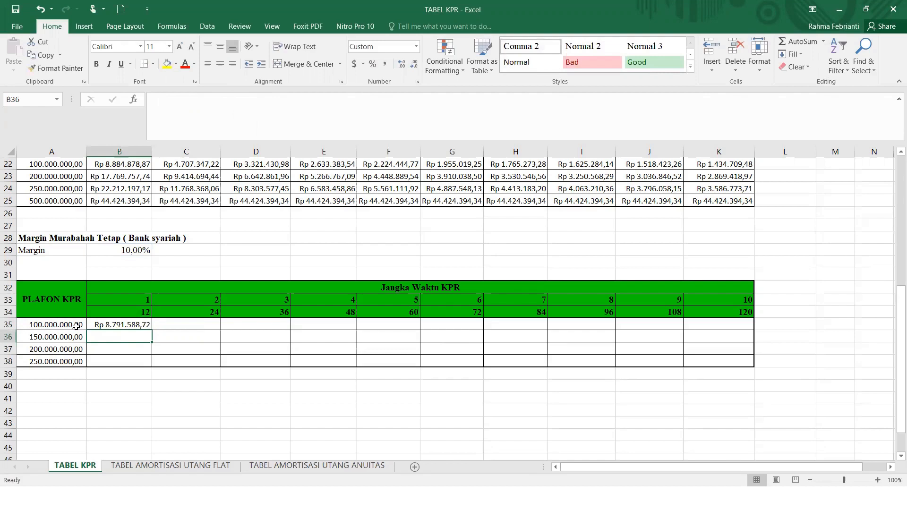
Enter the installment formula =-PMT($B$29/12;B34;$A$36;0;0) in cell B36 for the 150.000.000 ceiling
type("=")
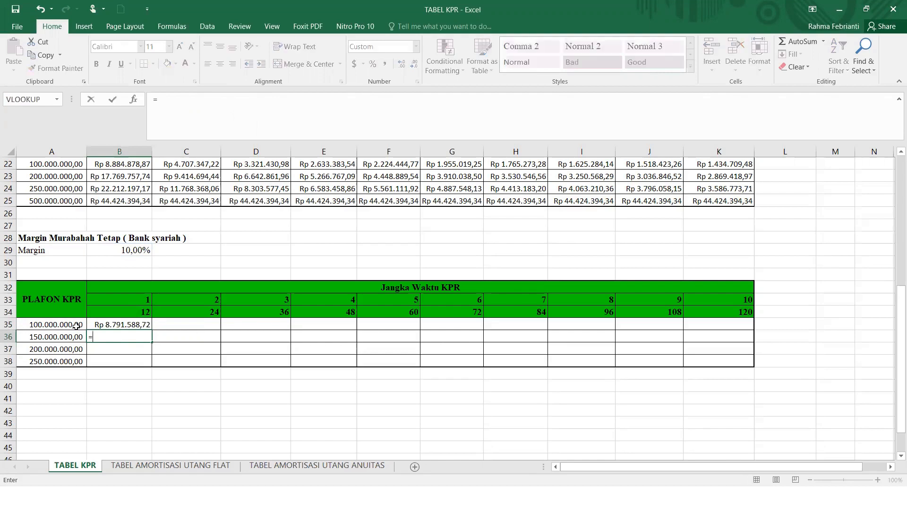
type("-PMT")
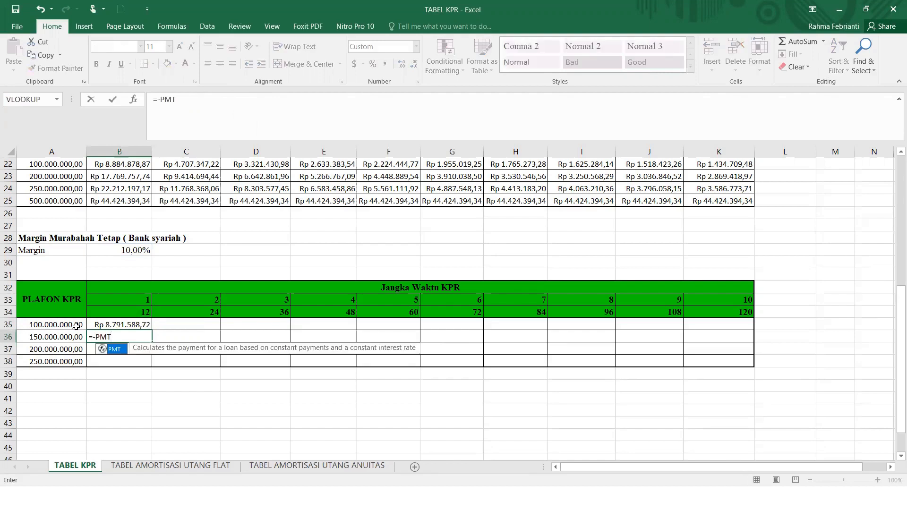
type("(")
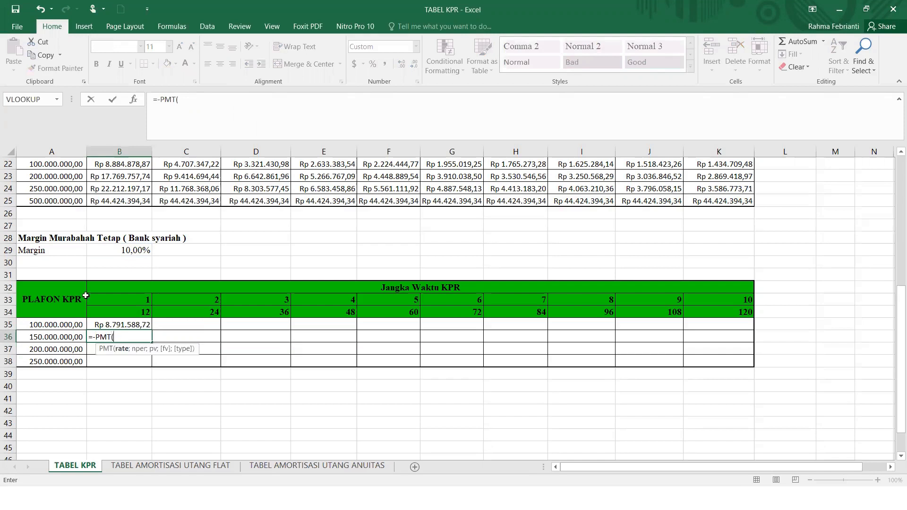
left_click(97, 249)
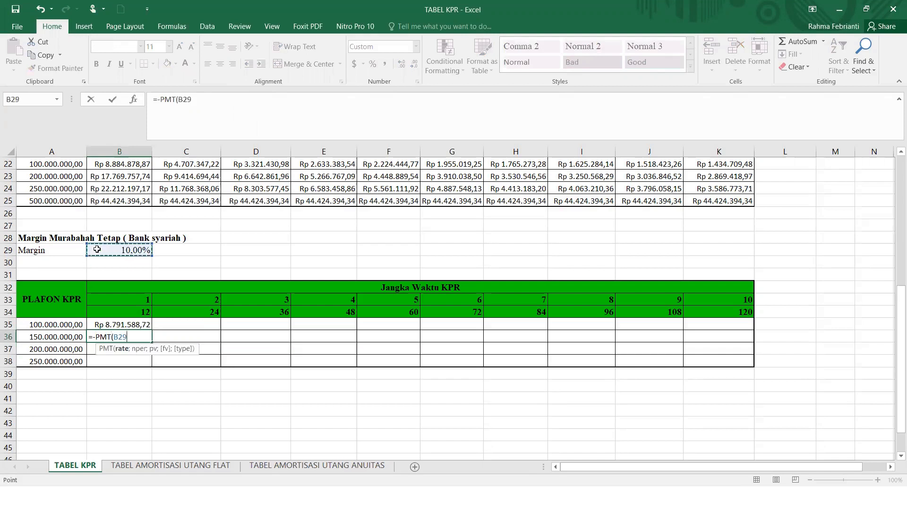
key("F4")
type("/")
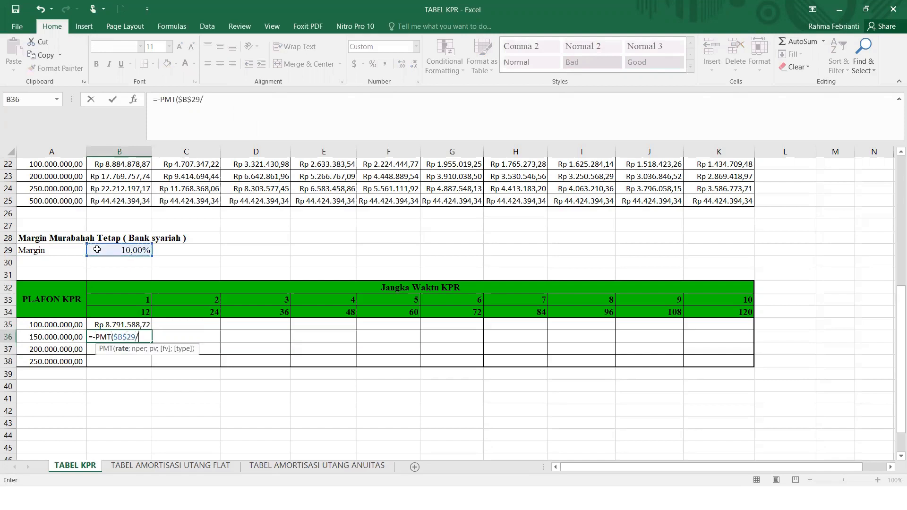
type("12;")
left_click(137, 309)
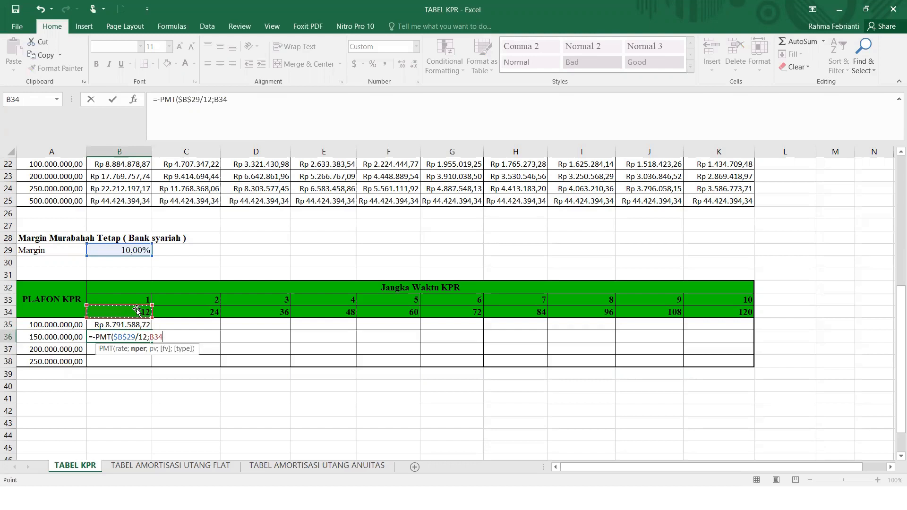
type(";")
left_click(71, 337)
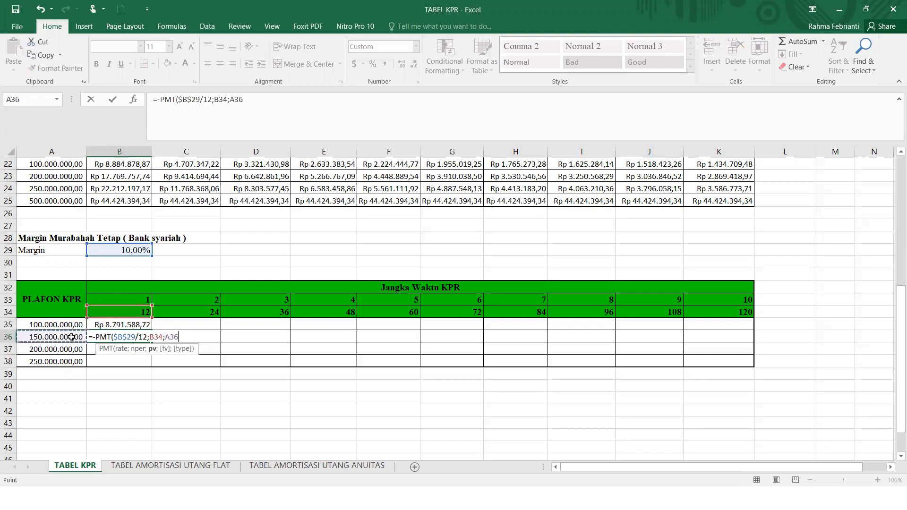
key("F4")
type(";0")
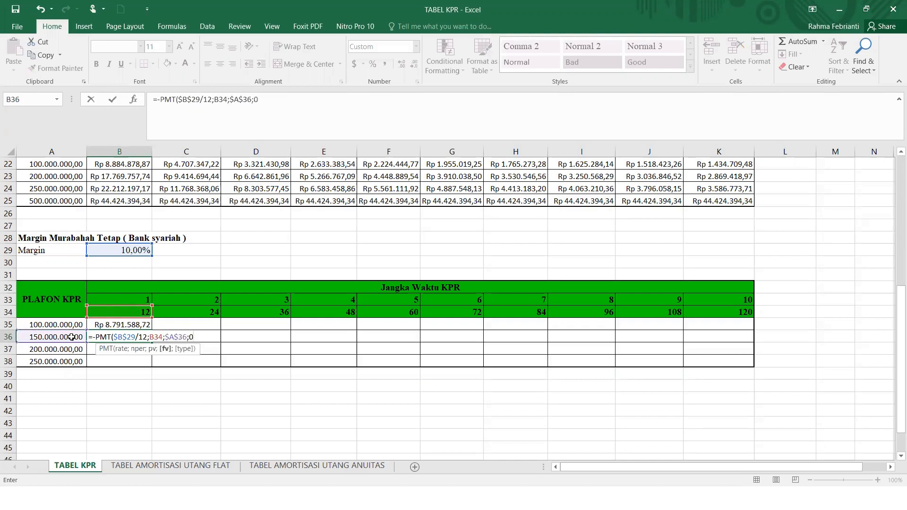
type(";0)")
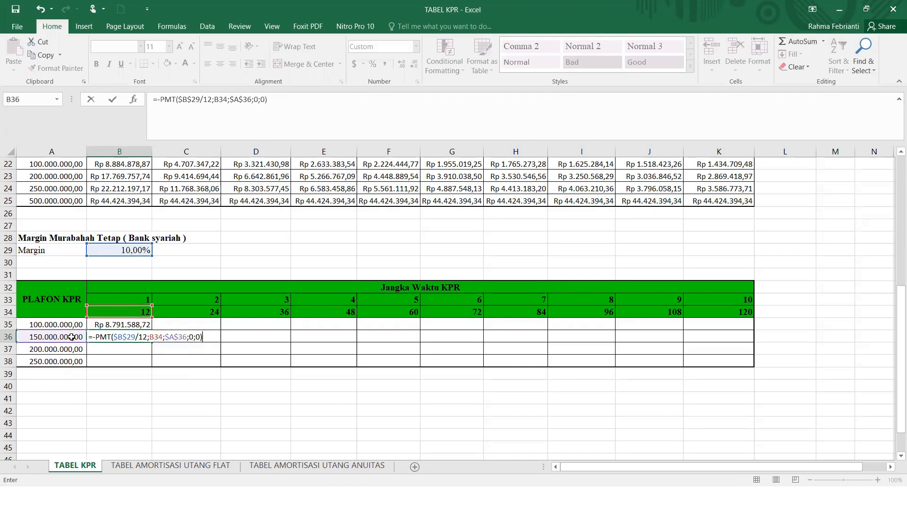
key("Return")
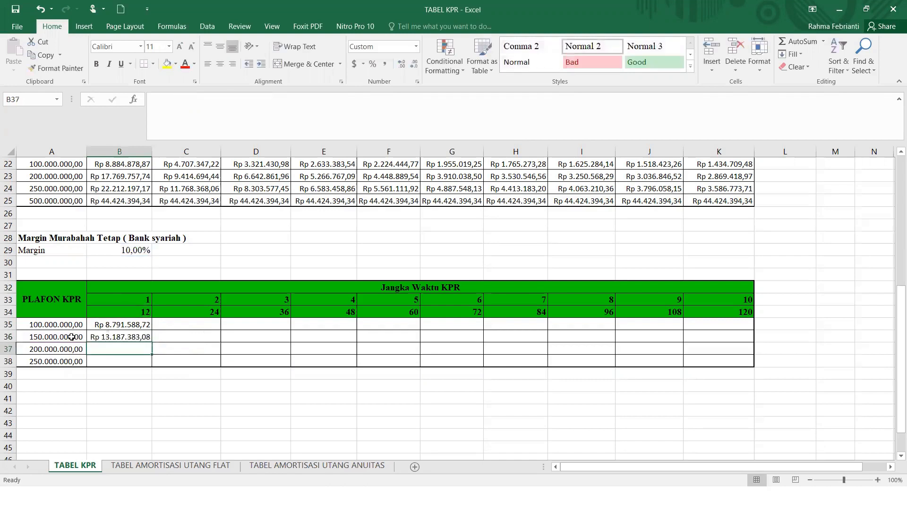
Enter the installment formula =-PMT($B$29/12;B34;$A$37;0;0) in cell B37 for the 200.000.000 ceiling
type("=-")
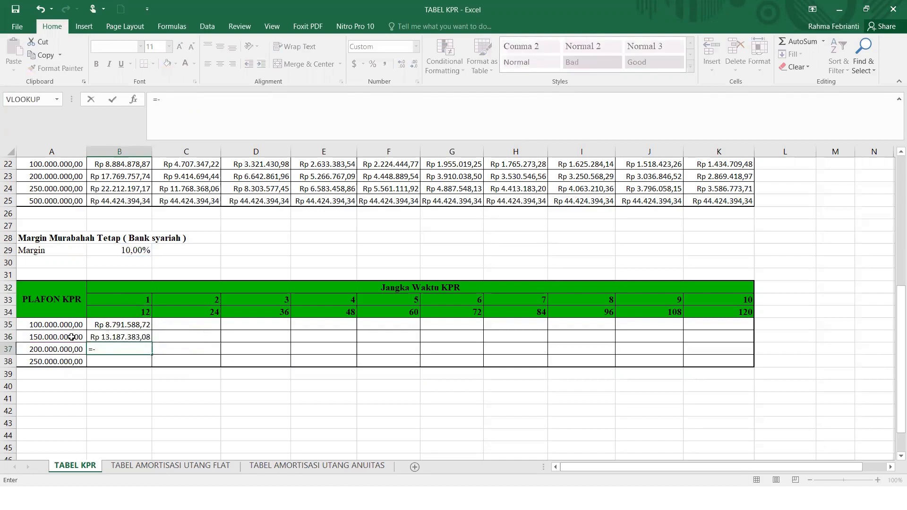
type("PMT(")
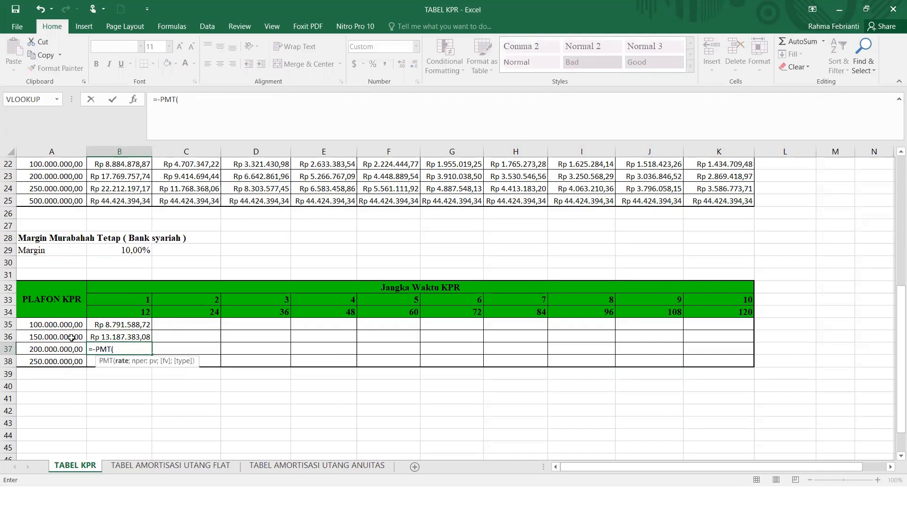
left_click(102, 249)
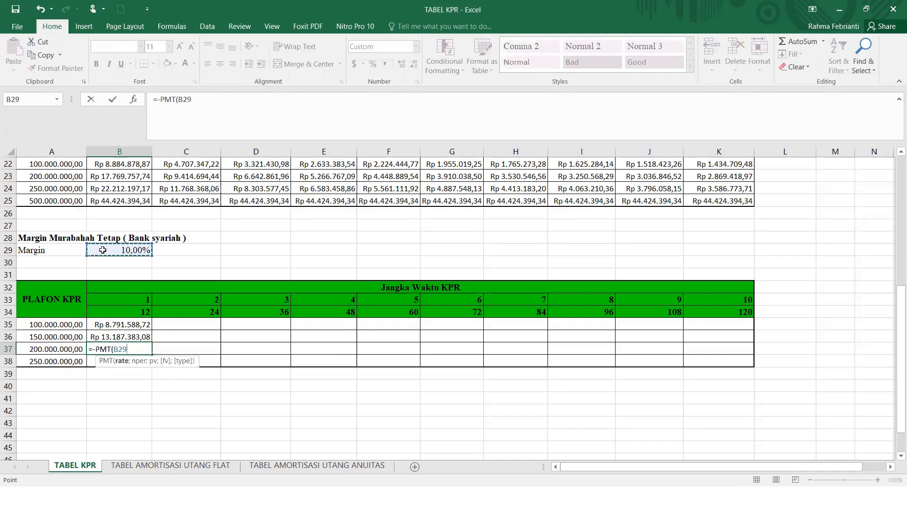
key("F4")
type("/12")
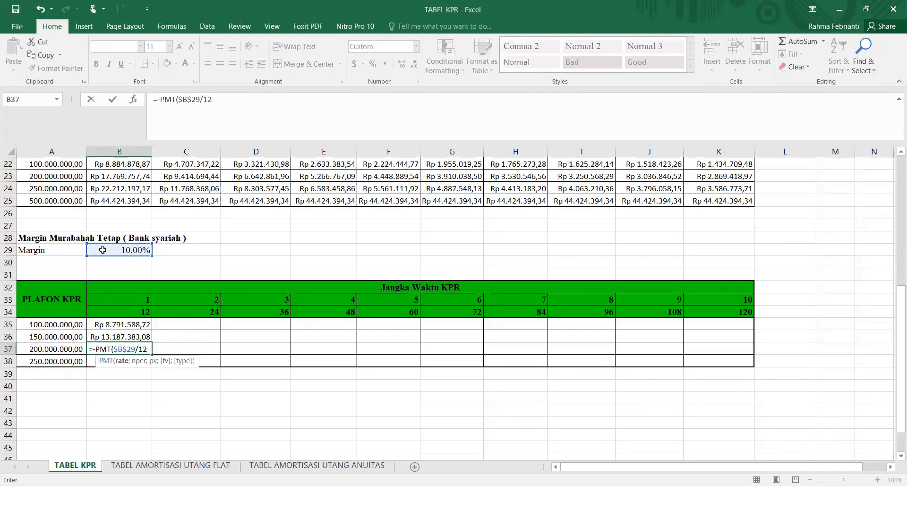
type(";")
left_click(140, 312)
type(";")
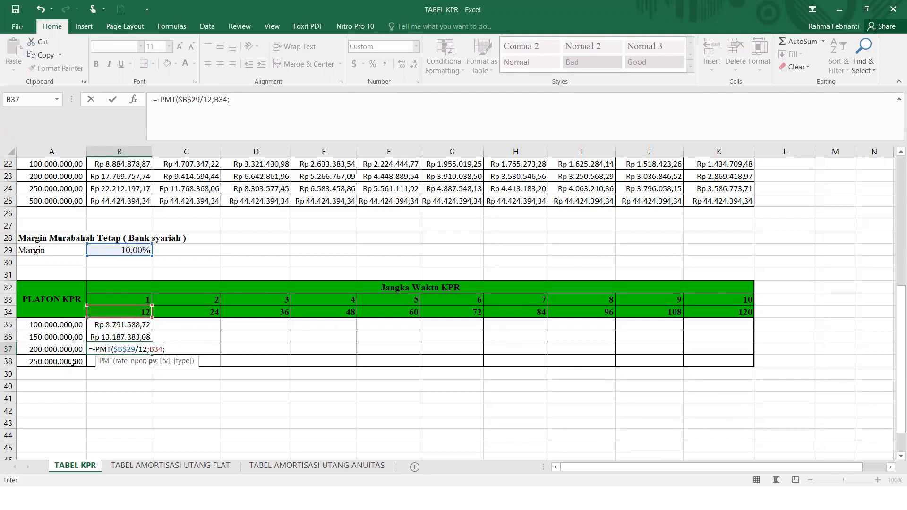
left_click(66, 349)
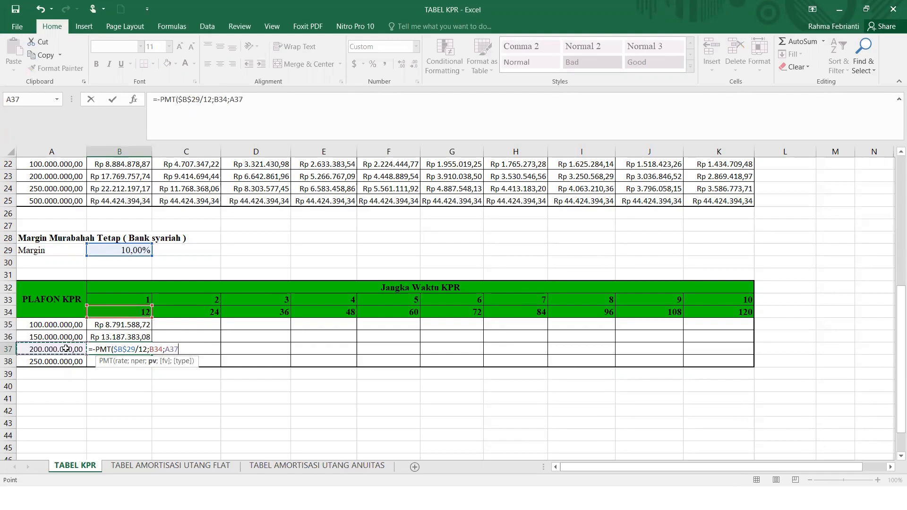
key("F4")
type(";0;0")
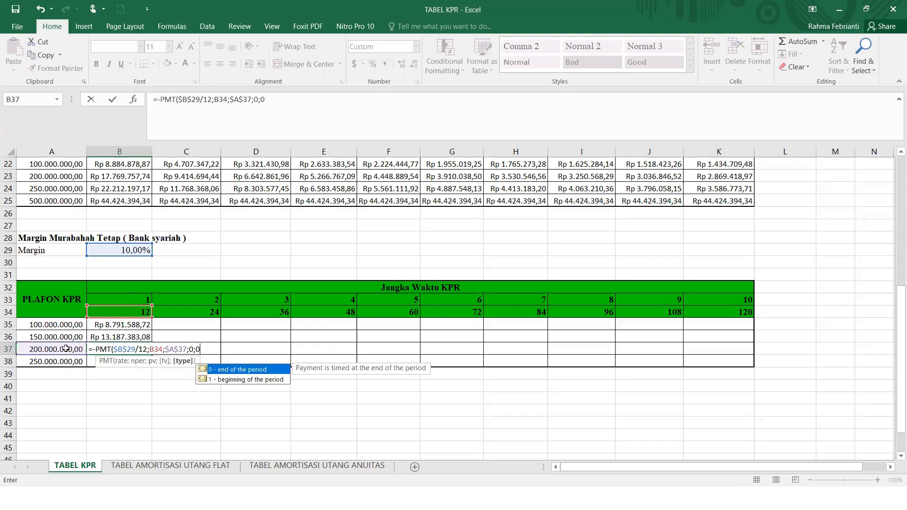
type(")")
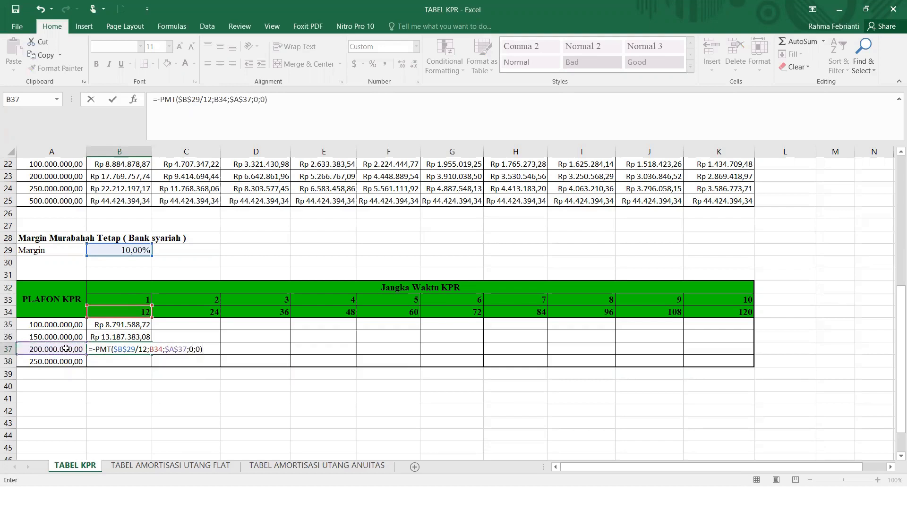
key("Return")
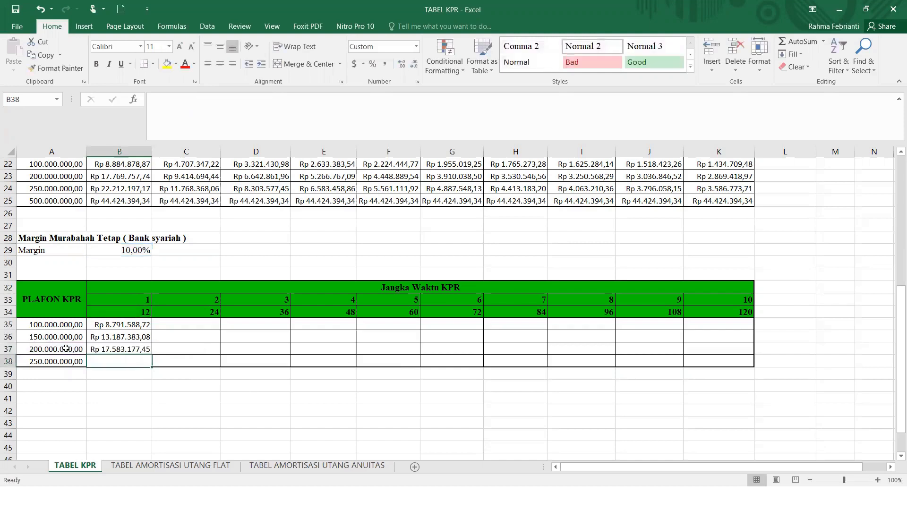
Enter the installment formula =-PMT($B$29/12;B34;$A$38;0;0) in cell B38 for the 250.000.000 ceiling
type("=-")
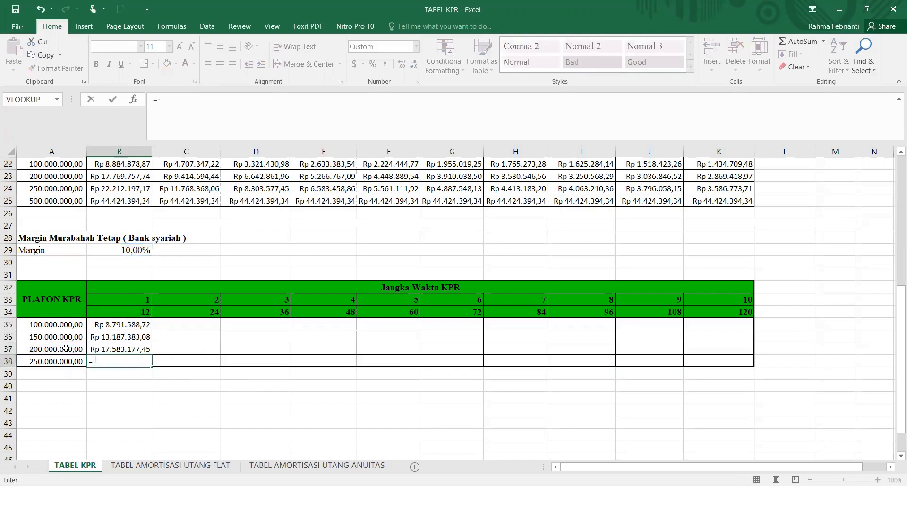
type("PMT")
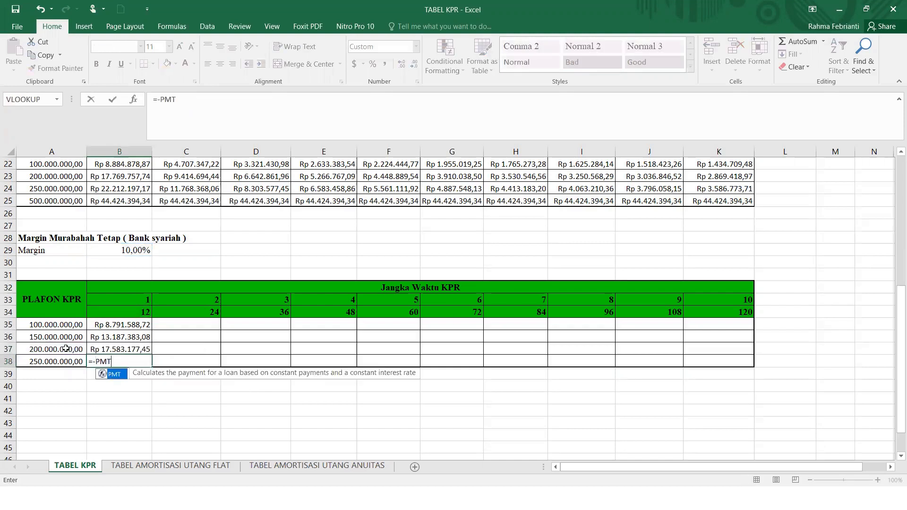
type("(")
left_click(116, 251)
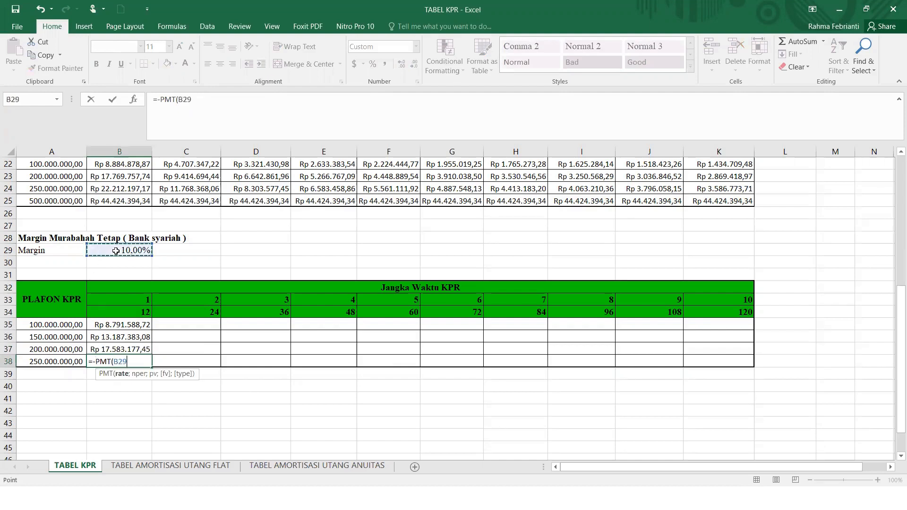
key("F4")
type("/12;")
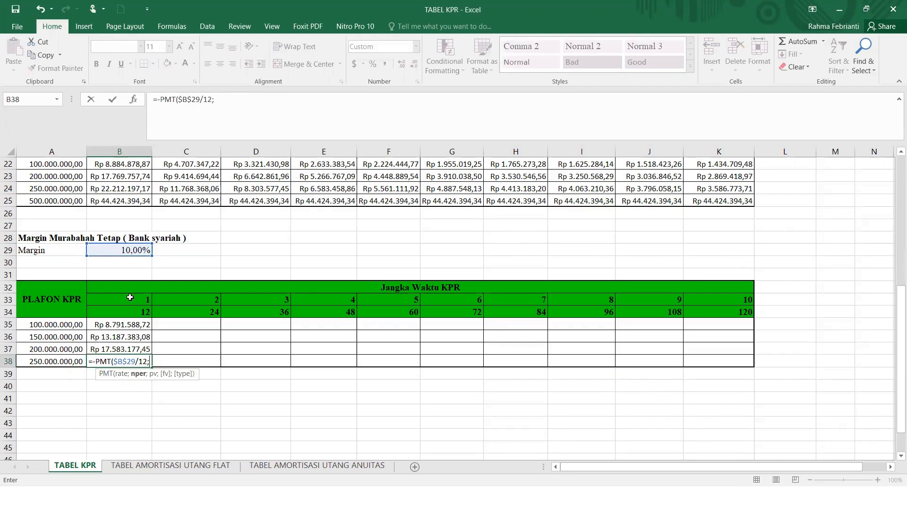
left_click(133, 313)
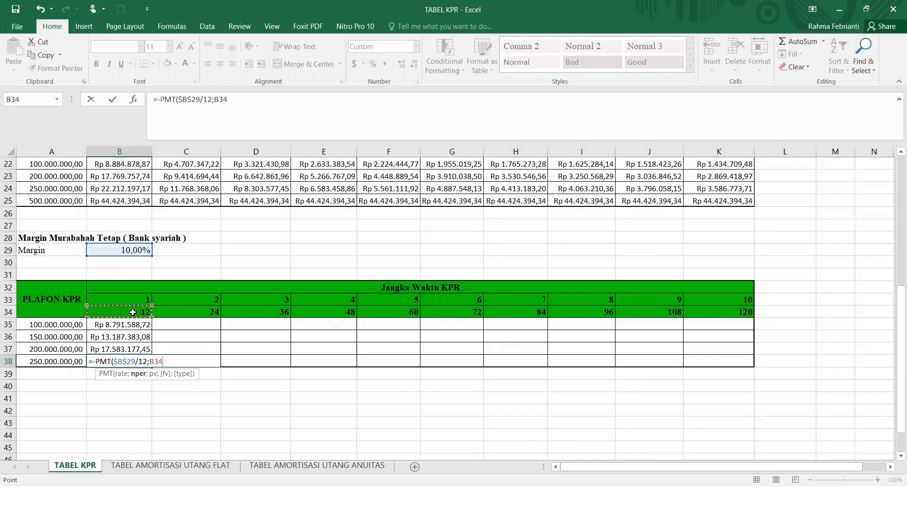
type(";")
left_click(75, 363)
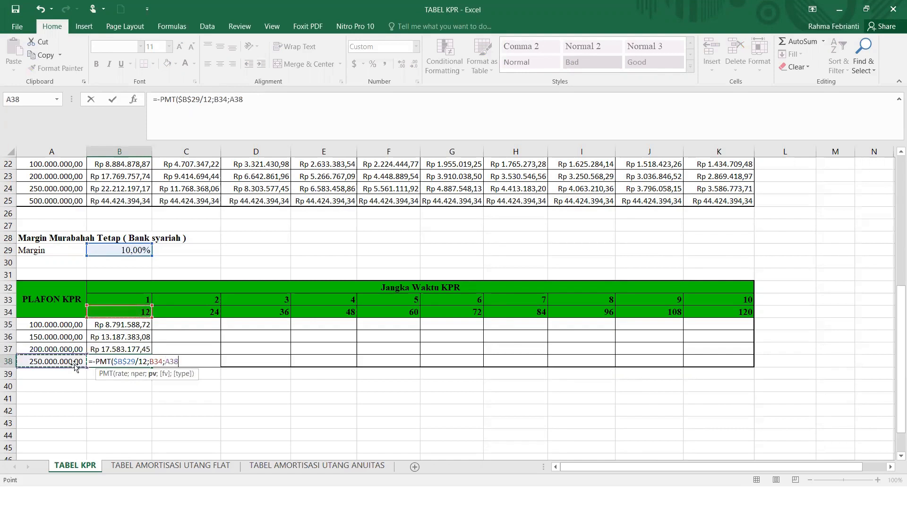
key("F4")
type(";0")
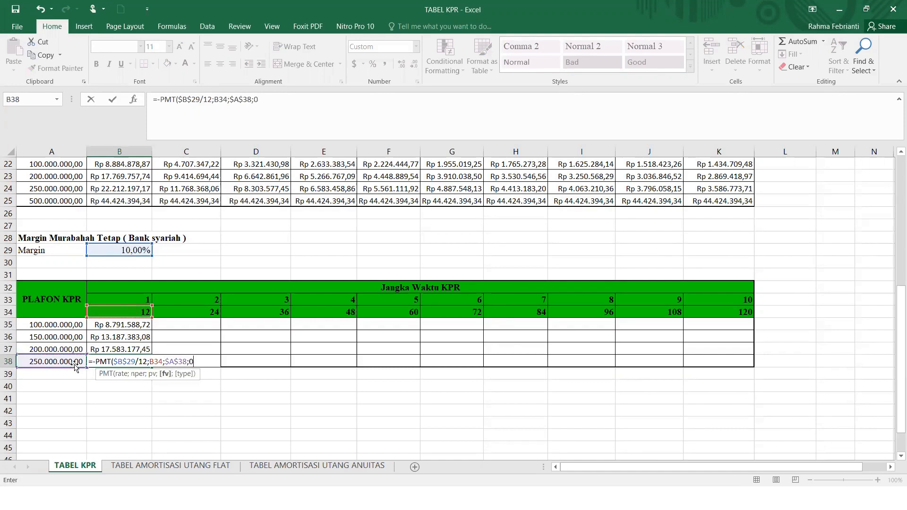
type(";0)")
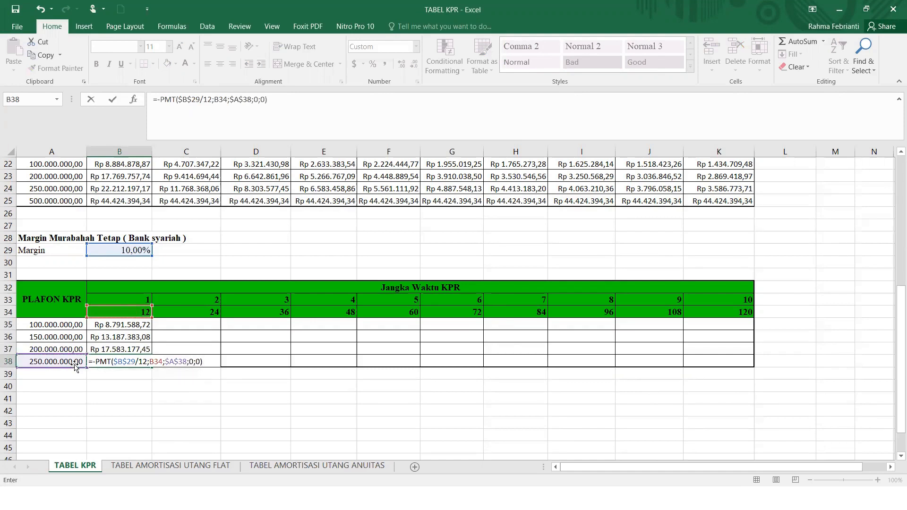
key("Return")
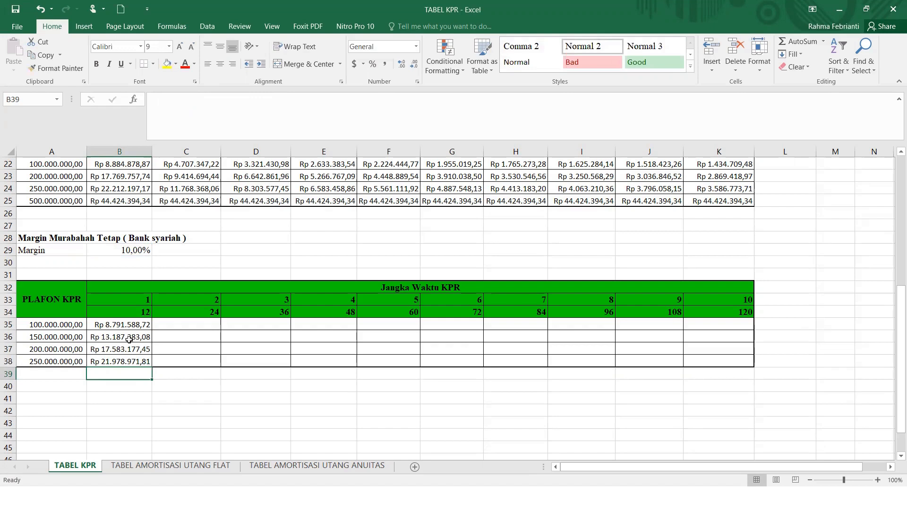
Fill the Murabahah installment formulas from B35:B38 across to column K, covering all terms up to 120 months
left_click_drag(130, 324, 722, 364)
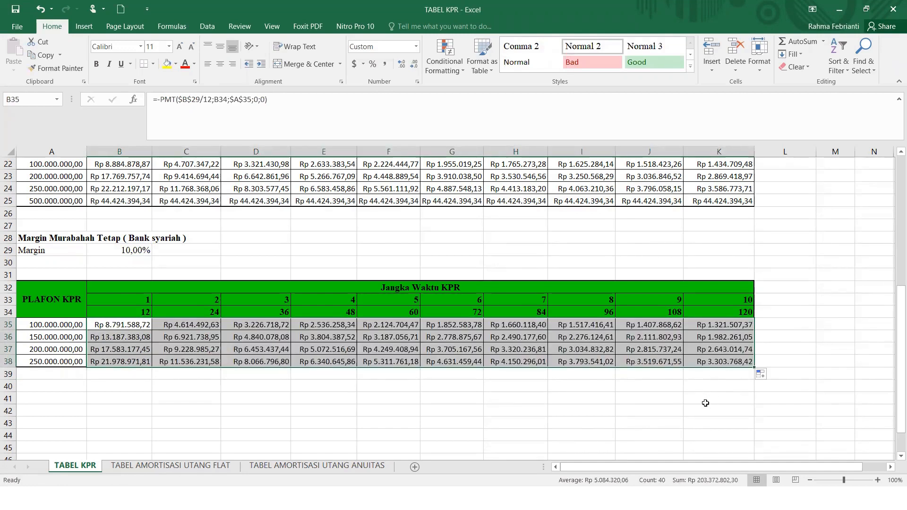
left_click(698, 407)
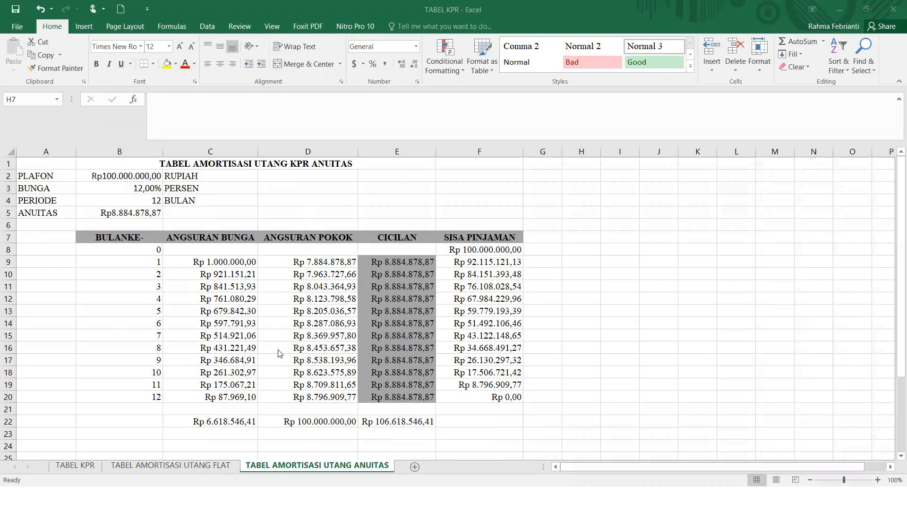
Compare the first-month ANGSURAN BUNGA and ANGSURAN POKOK cells on the flat amortization sheet with those on the annuity sheet
left_click(222, 467)
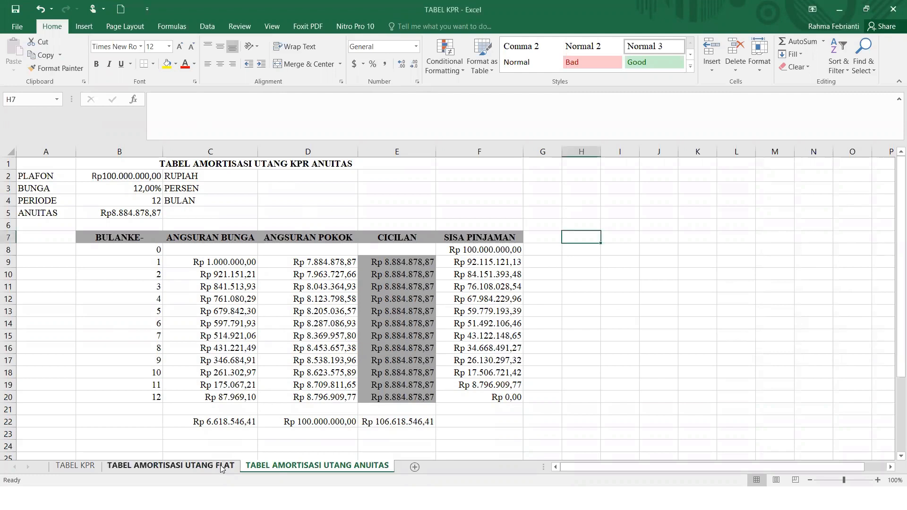
left_click(210, 465)
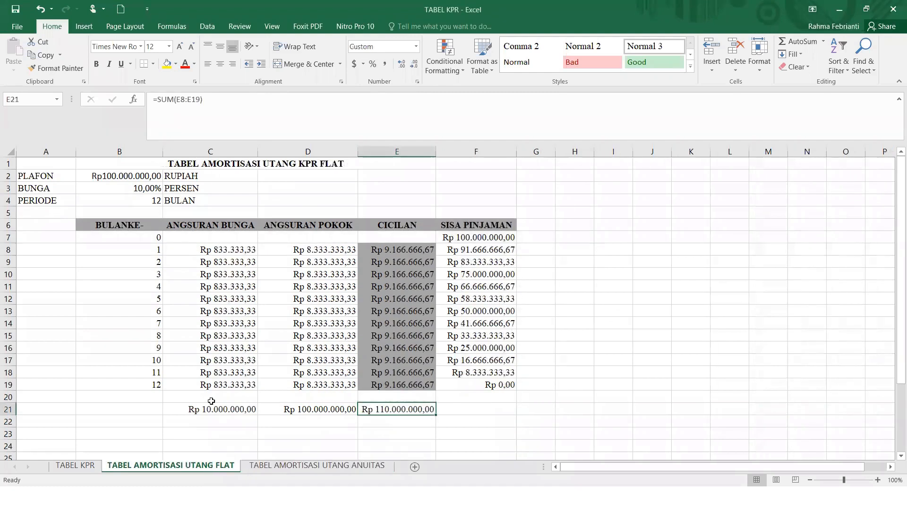
left_click(226, 250)
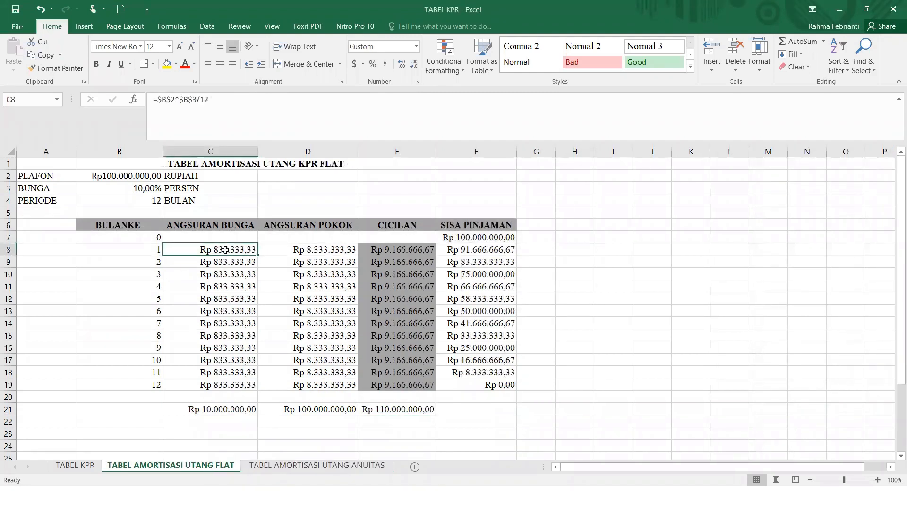
left_click(305, 251)
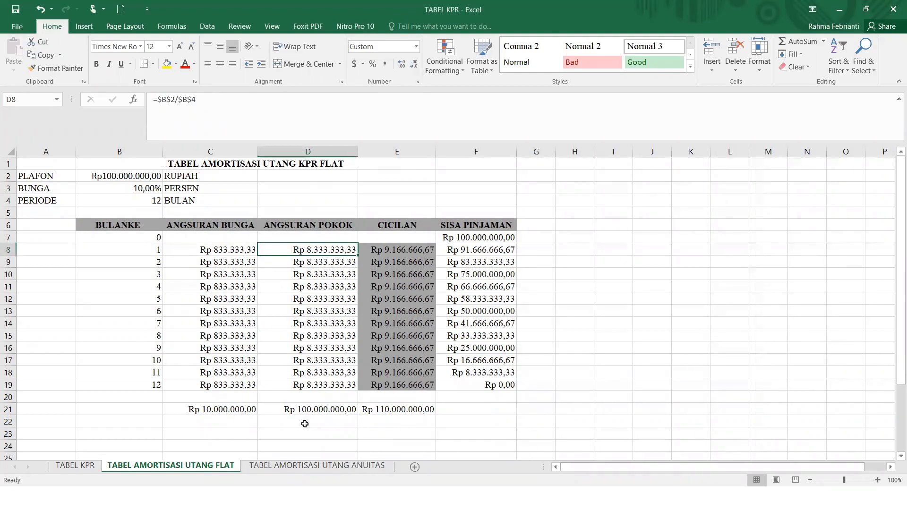
left_click(338, 467)
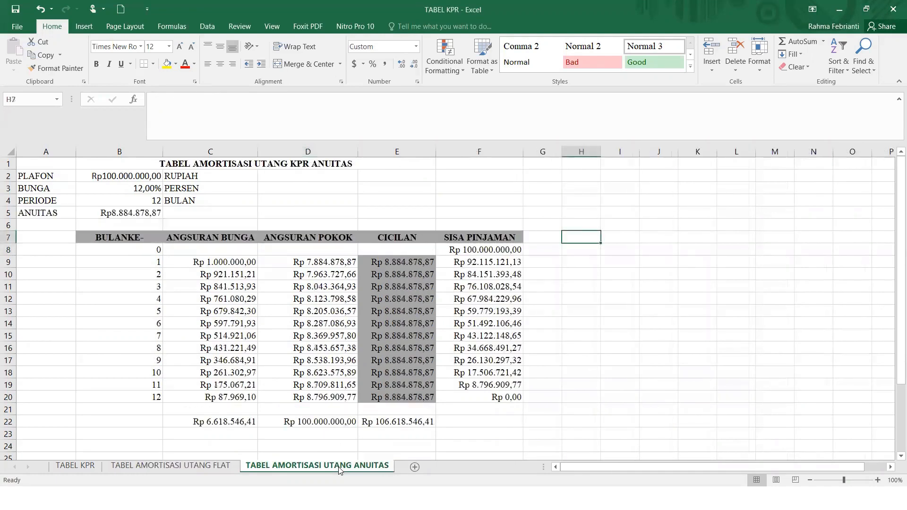
left_click(239, 263)
left_click(290, 265)
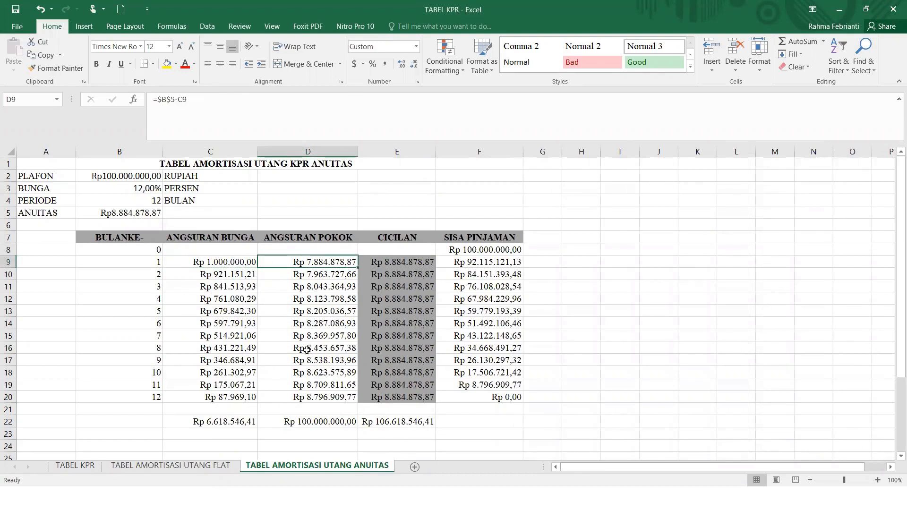
Compare the ANGSURAN BUNGA totals in C22 of the annuity sheet and C21 of the flat sheet
left_click(225, 467)
left_click(240, 422)
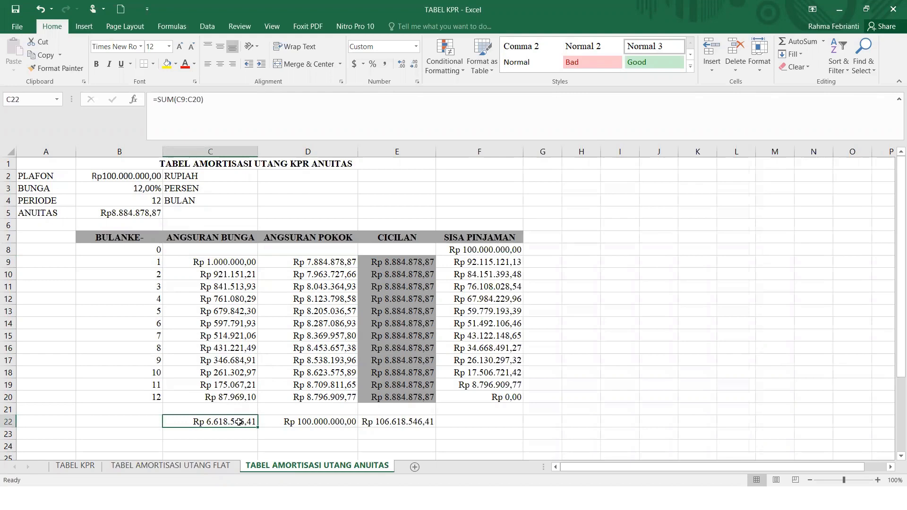
left_click(227, 466)
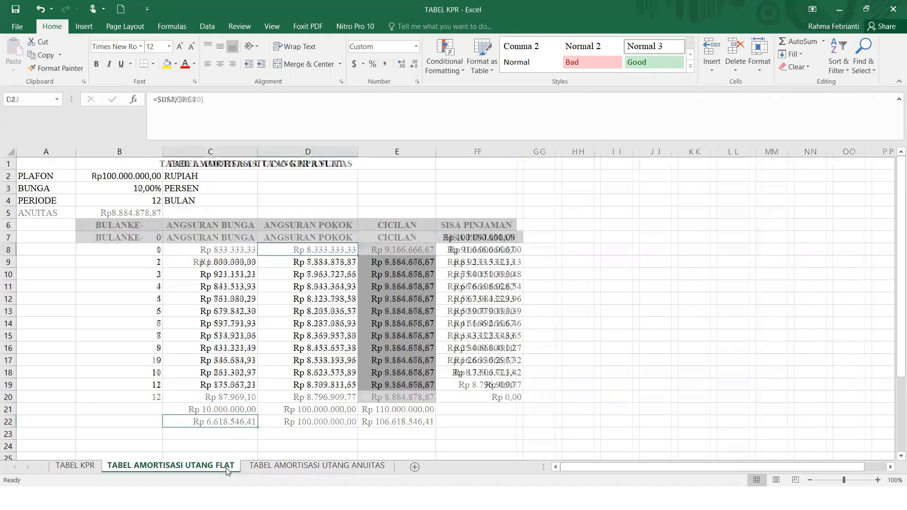
left_click(223, 412)
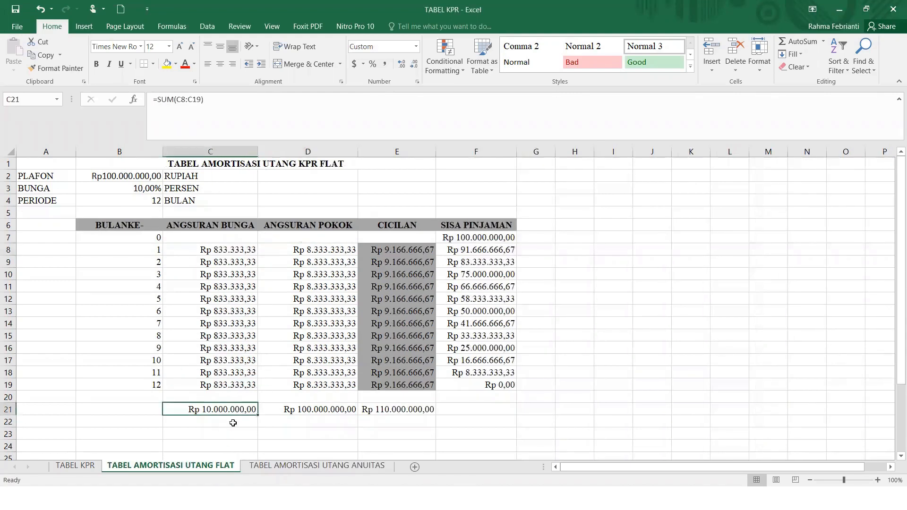